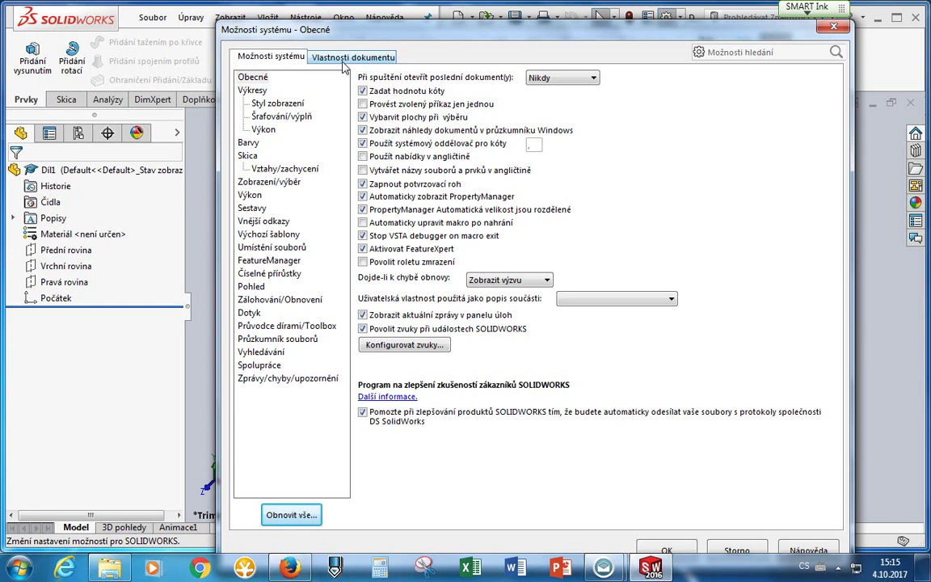
Set the document's unit system to MMGS (millimetre, gram, second) in the document properties and apply it.
{"action": "left_click", "coordinate": [343, 62]}
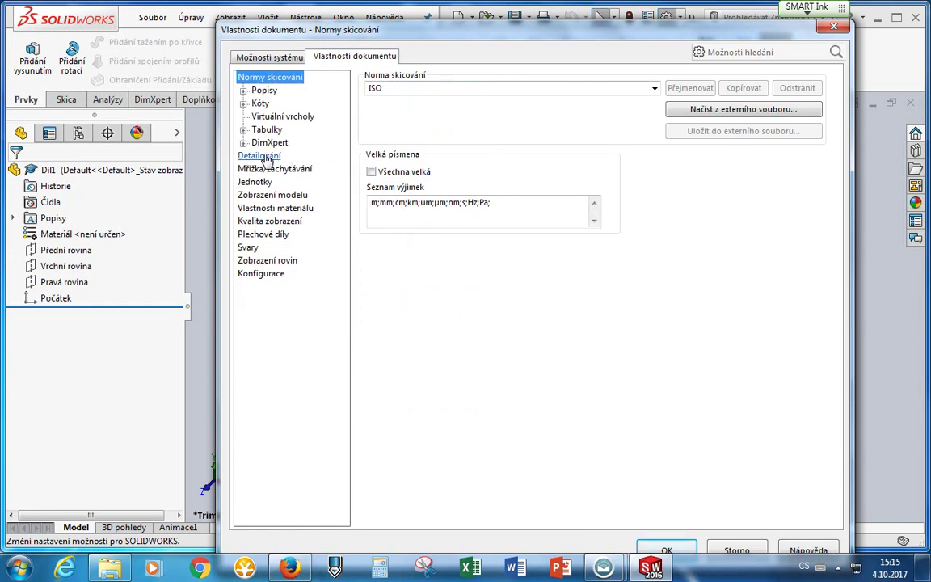
{"action": "left_click", "coordinate": [267, 185]}
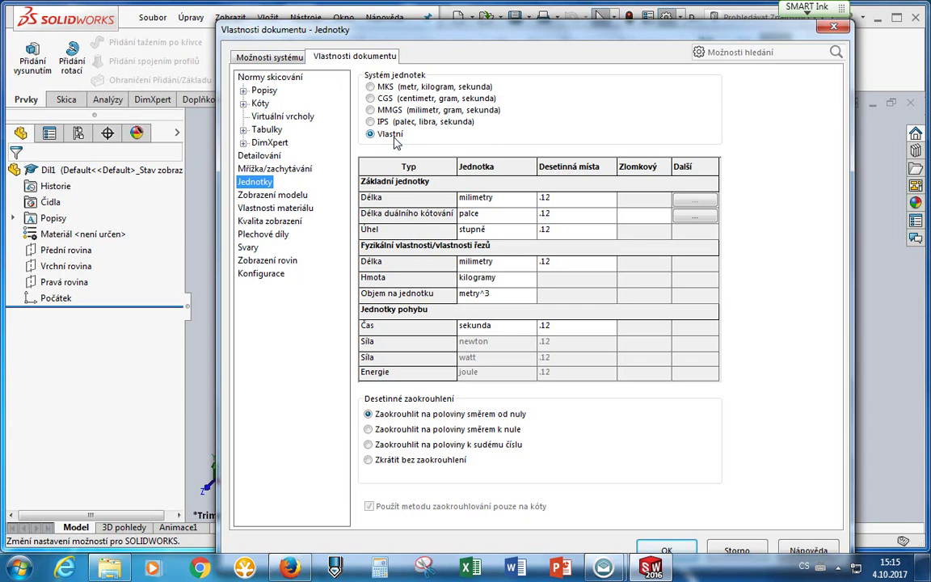
{"action": "left_click", "coordinate": [388, 111]}
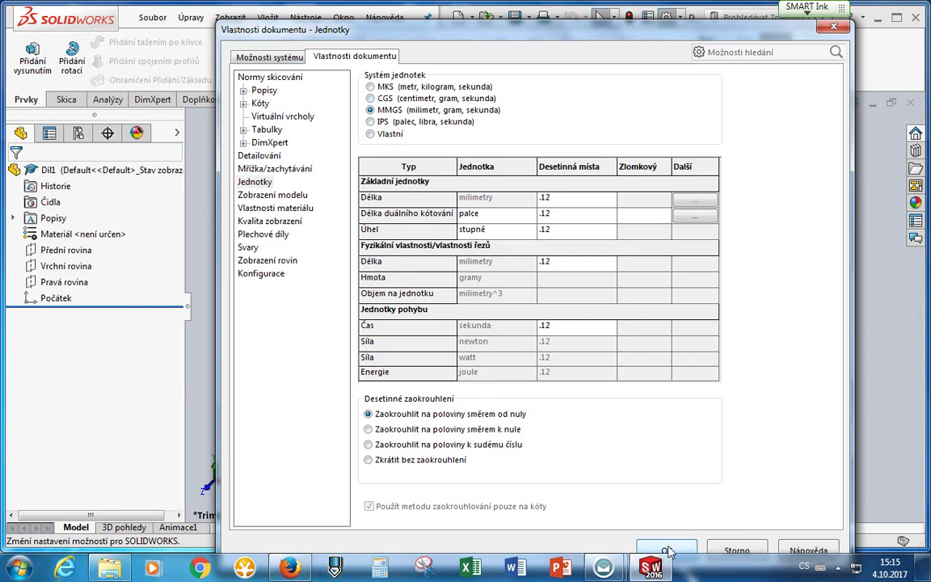
{"action": "left_click_drag", "start_coordinate": [706, 36], "coordinate": [705, 18]}
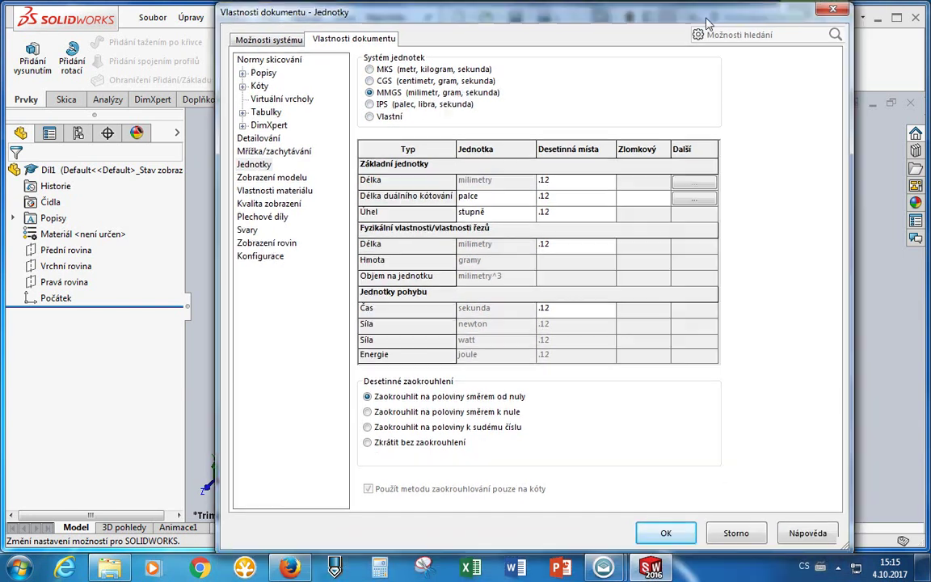
{"action": "left_click", "coordinate": [667, 535]}
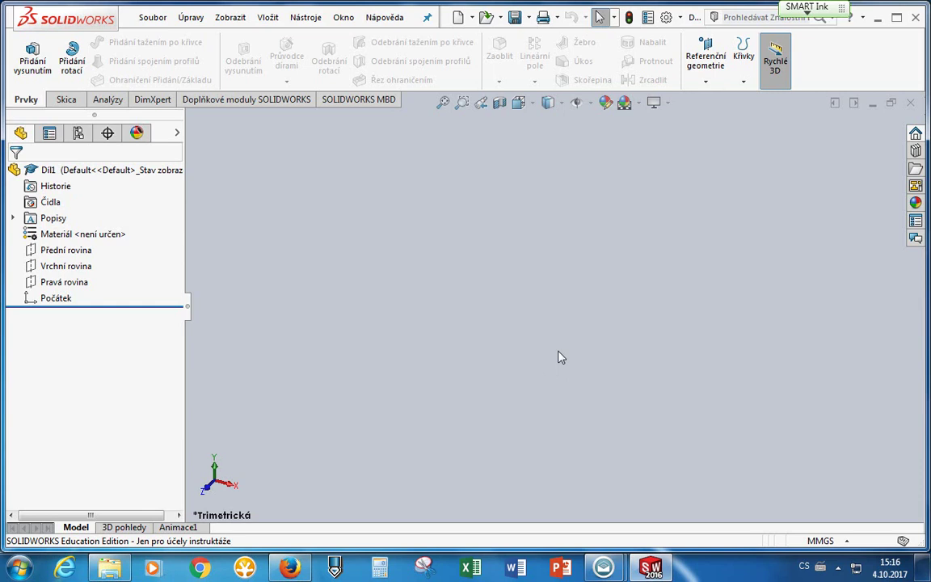
Maximize the program window to fill the whole screen.
{"action": "middle_click_drag", "start_coordinate": [524, 379], "coordinate": [515, 313]}
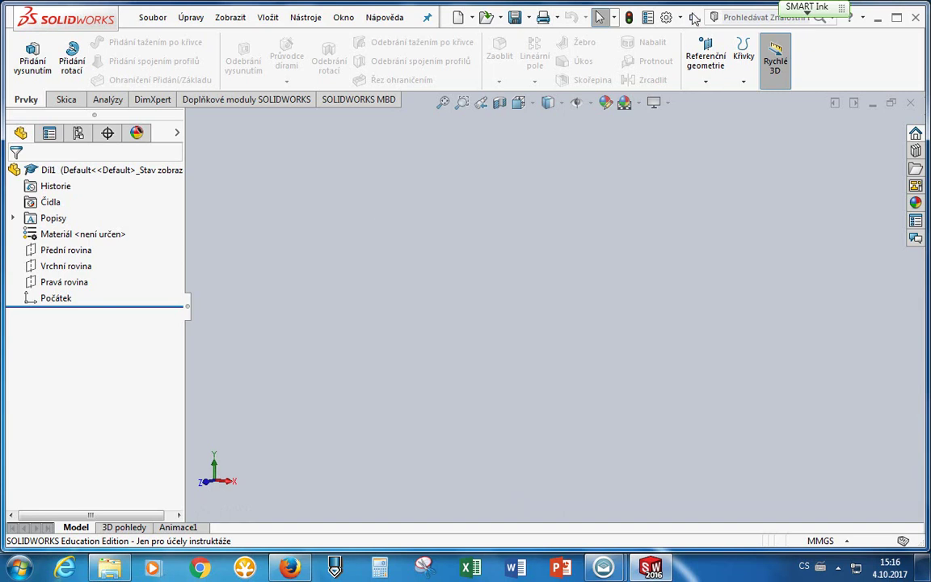
{"action": "double_click", "coordinate": [621, 7]}
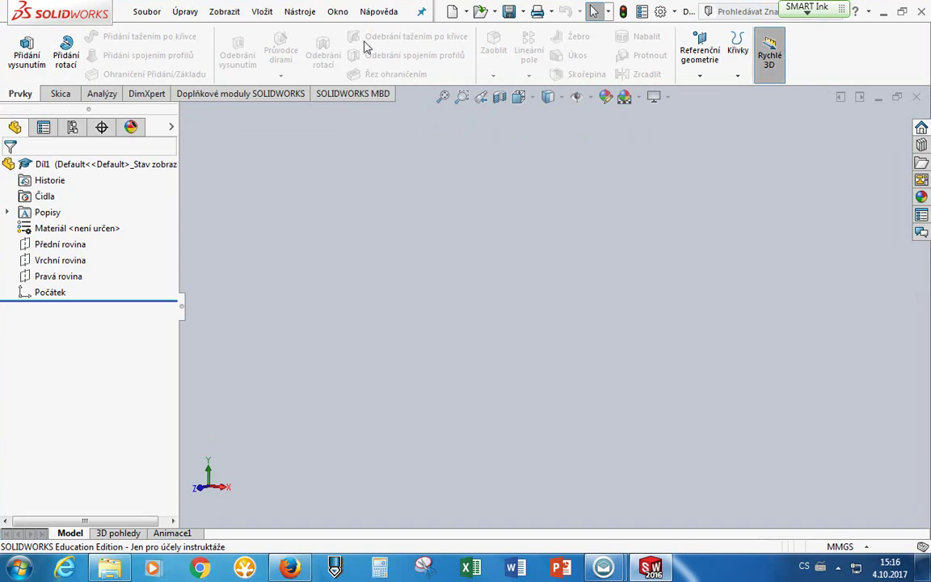
Float the CommandManager over the graphics area and dock it back in its original place.
{"action": "left_click_drag", "start_coordinate": [20, 91], "coordinate": [537, 40]}
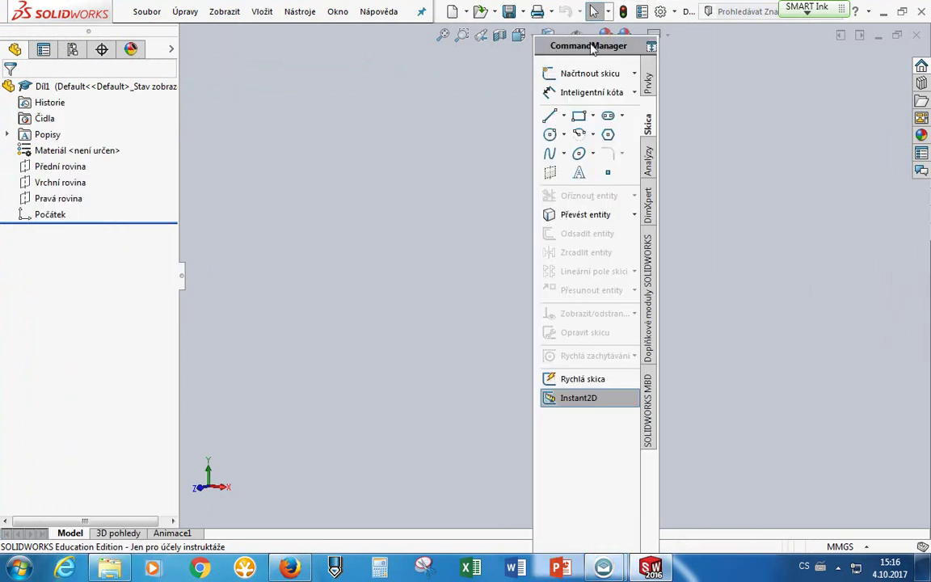
{"action": "left_click_drag", "start_coordinate": [594, 49], "coordinate": [481, 28]}
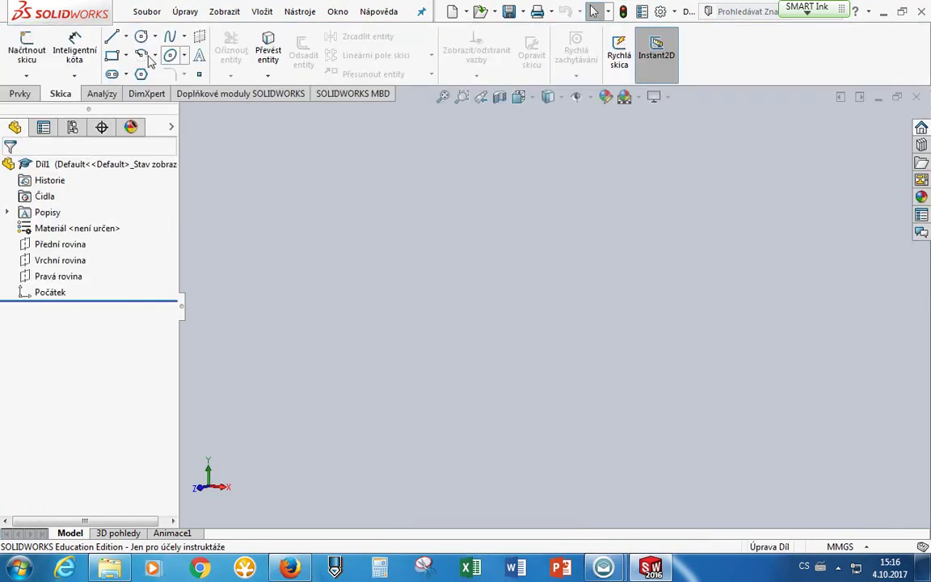
Examine the Prvky, Skica, Analýzy, DimXpert, add-in and MBD command sets, including the Změřit (Measure) tool.
{"action": "left_click", "coordinate": [26, 94]}
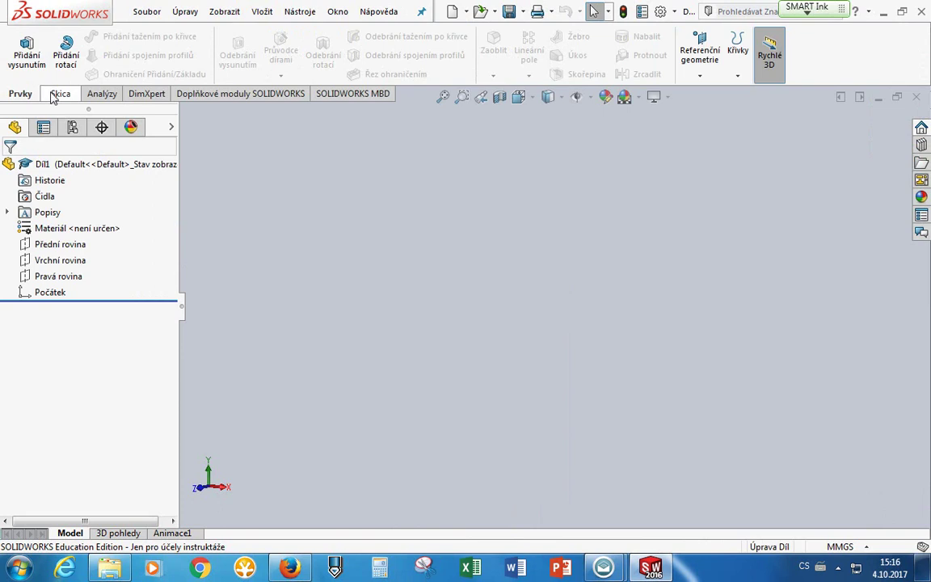
{"action": "left_click", "coordinate": [51, 95]}
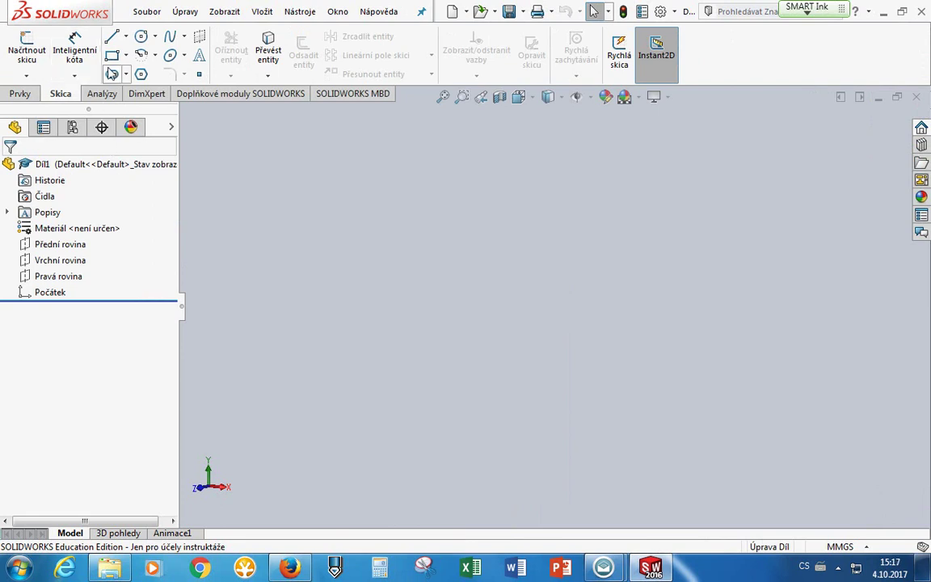
{"action": "left_click", "coordinate": [113, 94]}
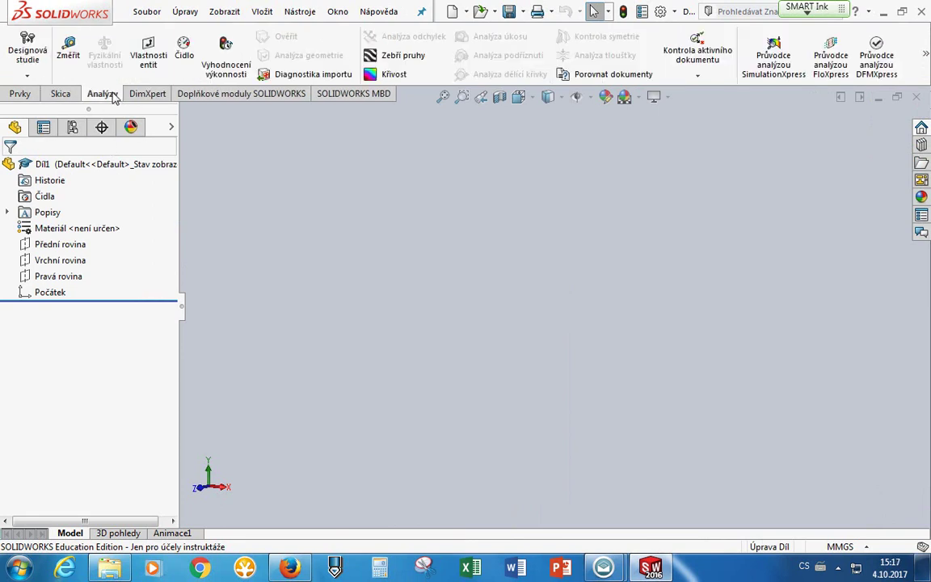
{"action": "left_click", "coordinate": [68, 47]}
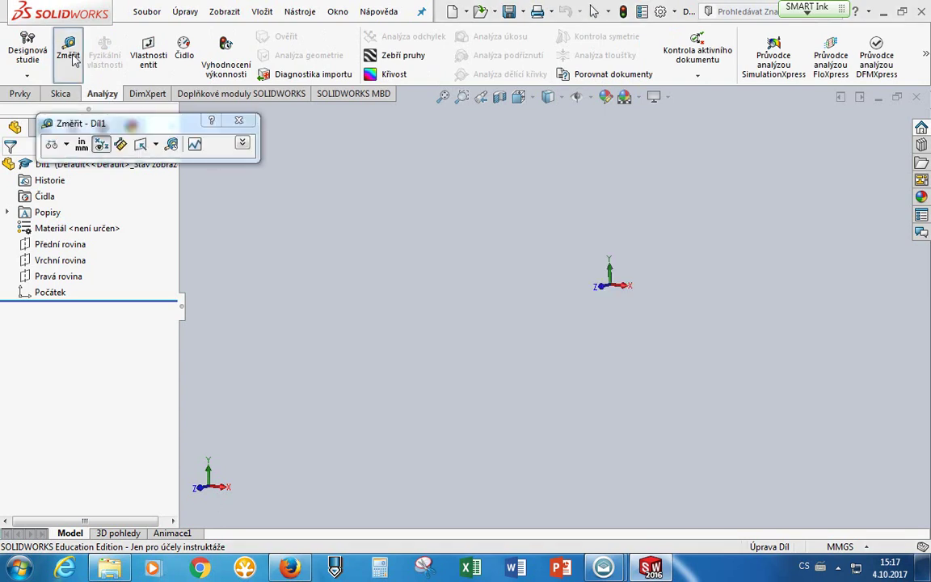
{"action": "left_click", "coordinate": [237, 122]}
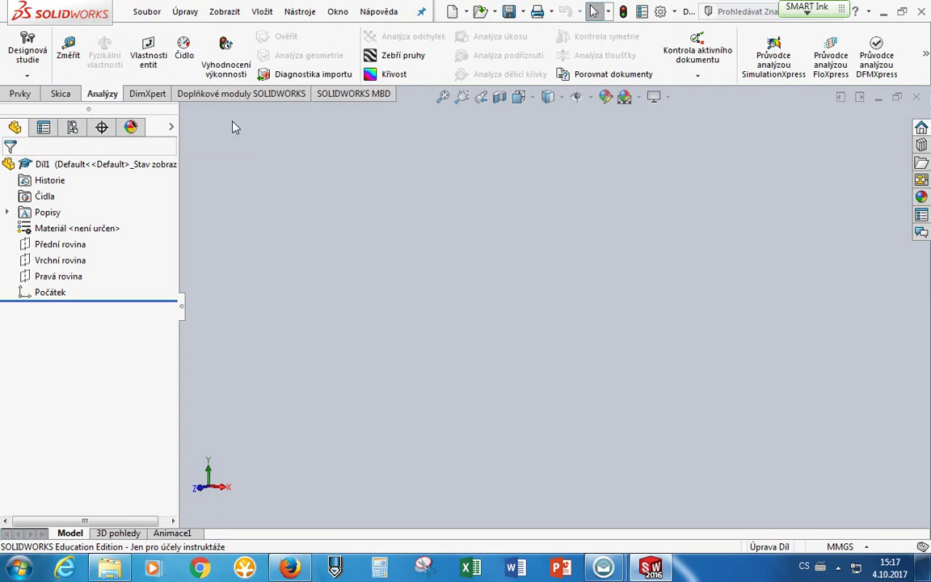
{"action": "left_click", "coordinate": [70, 42]}
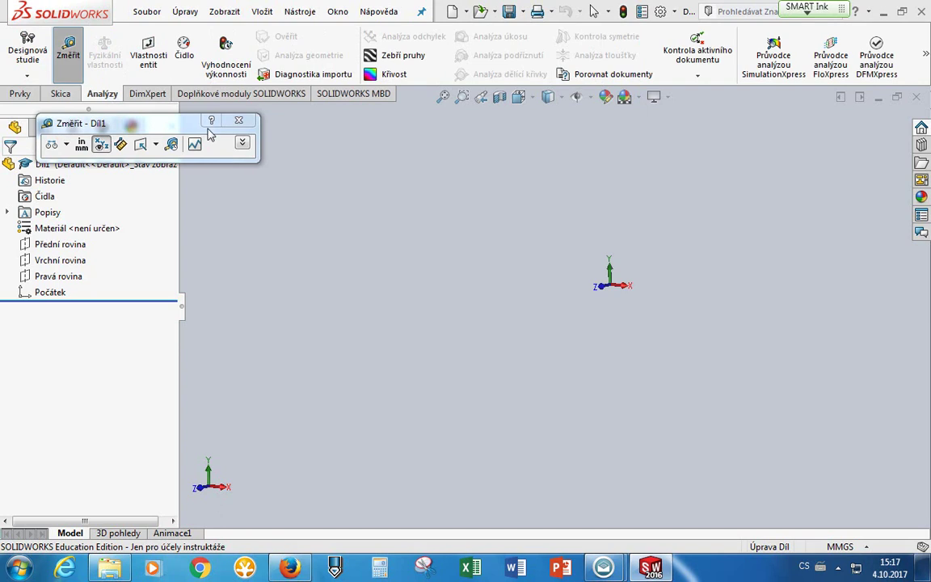
{"action": "left_click", "coordinate": [239, 119]}
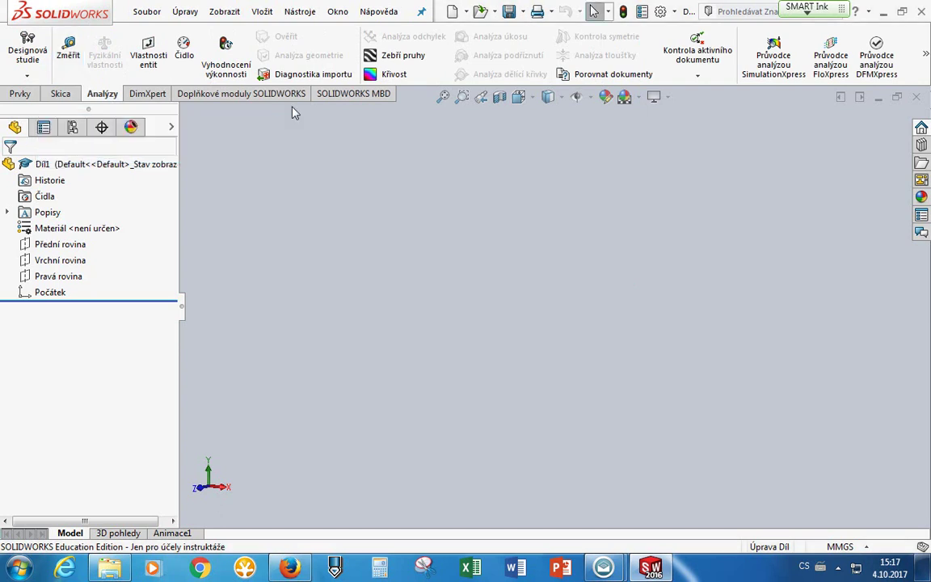
{"action": "left_click", "coordinate": [147, 95]}
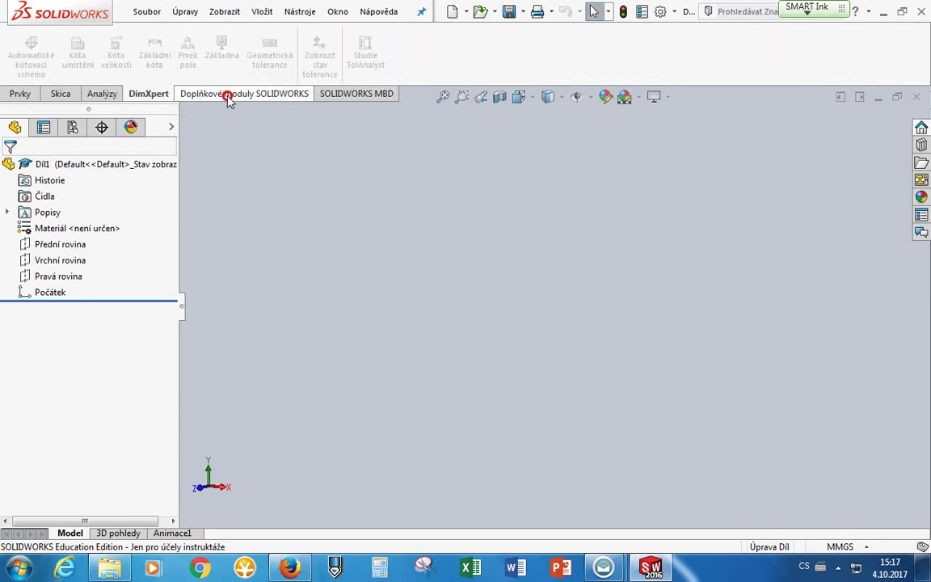
{"action": "left_click", "coordinate": [232, 95]}
{"action": "left_click", "coordinate": [356, 94]}
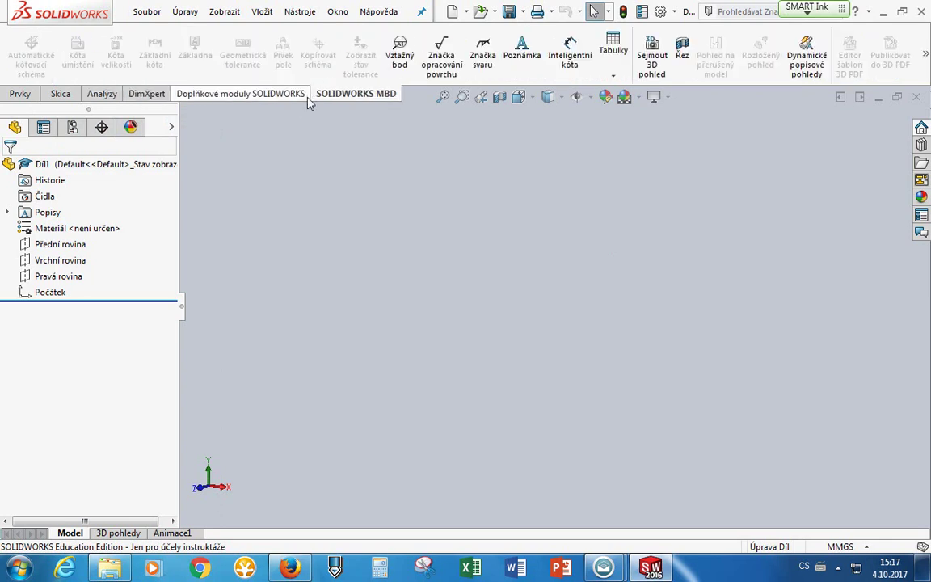
Add the Plochy (Surfaces) command set to the CommandManager, view its tools and remove the set again.
{"action": "right_click", "coordinate": [377, 99]}
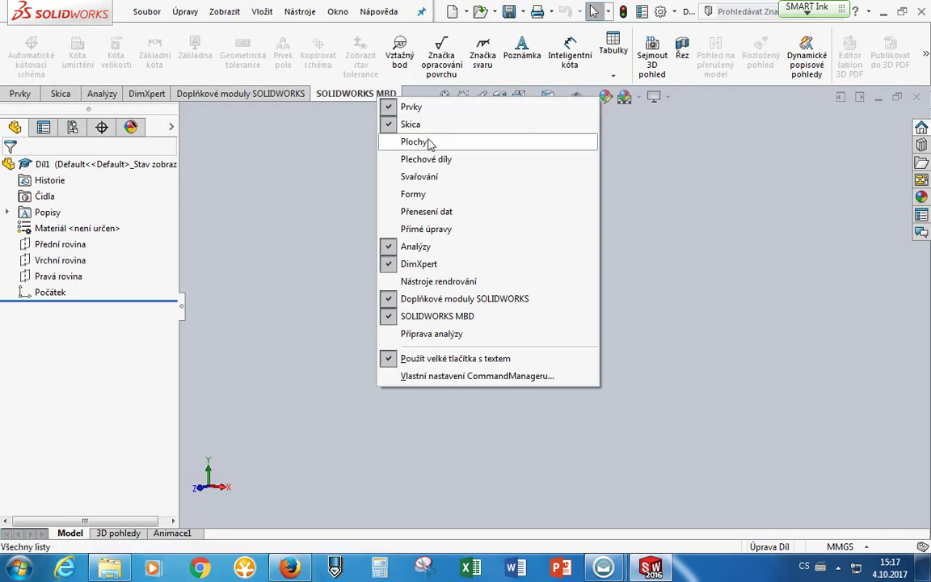
{"action": "right_click", "coordinate": [354, 98]}
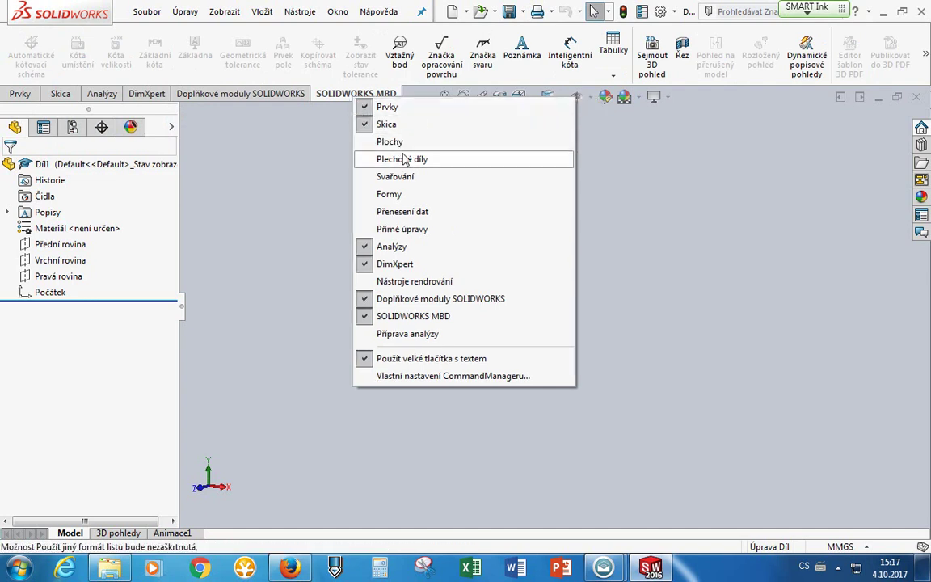
{"action": "left_click", "coordinate": [407, 143]}
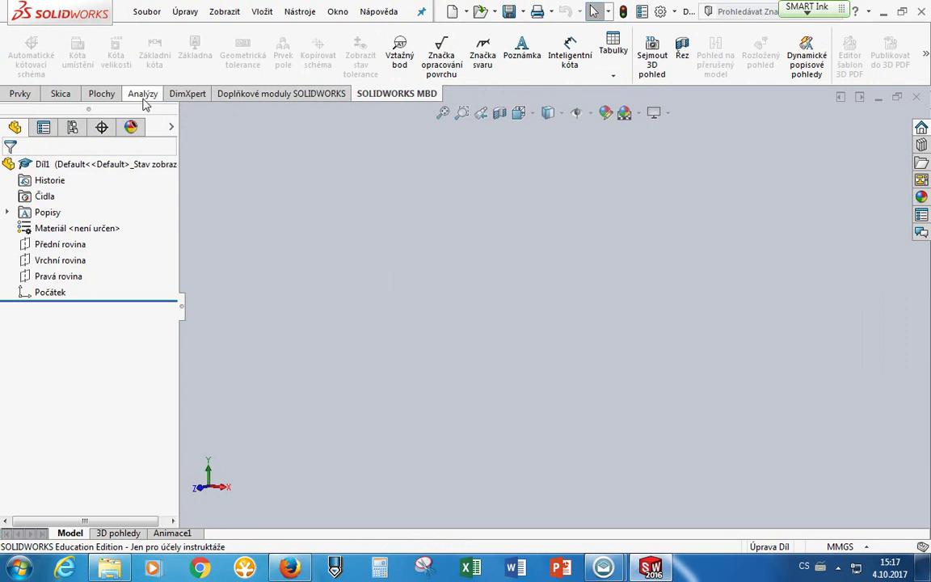
{"action": "left_click", "coordinate": [101, 93]}
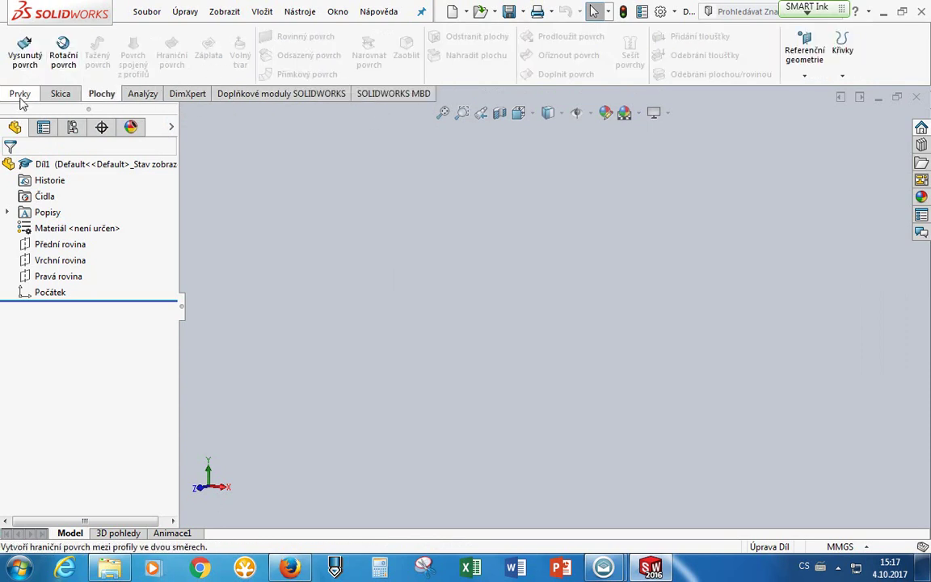
{"action": "right_click", "coordinate": [86, 94]}
{"action": "left_click", "coordinate": [171, 146]}
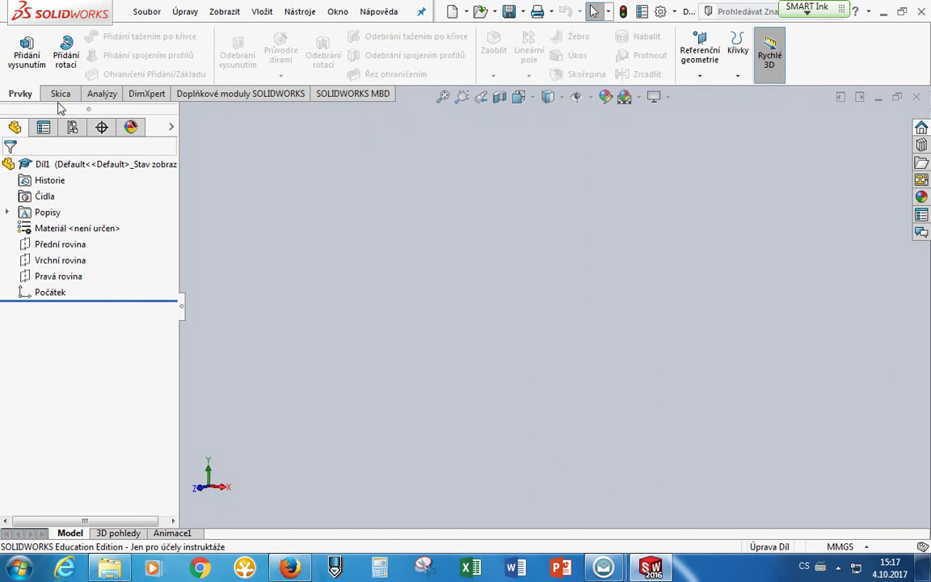
{"action": "left_click", "coordinate": [95, 98]}
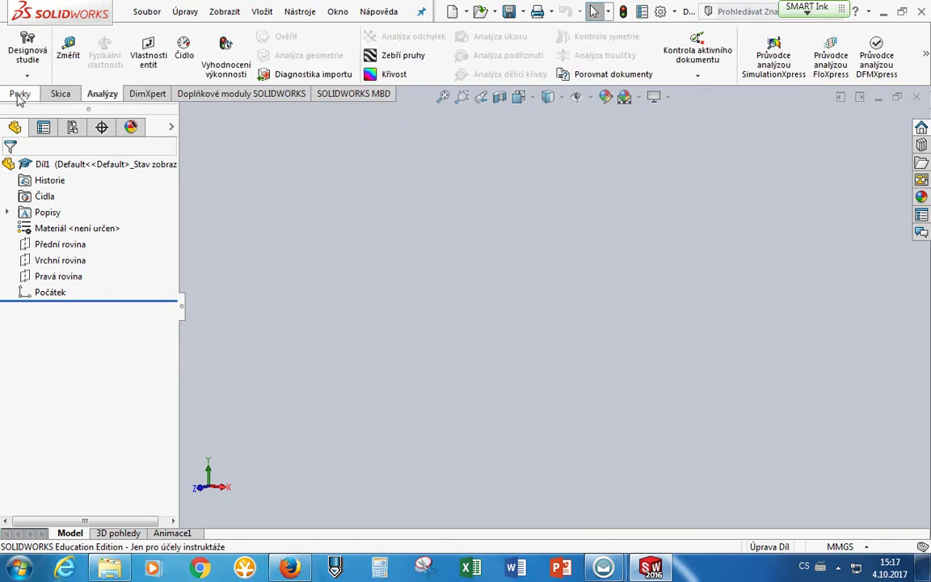
{"action": "left_click", "coordinate": [20, 93]}
{"action": "left_click", "coordinate": [59, 94]}
{"action": "left_click", "coordinate": [103, 96]}
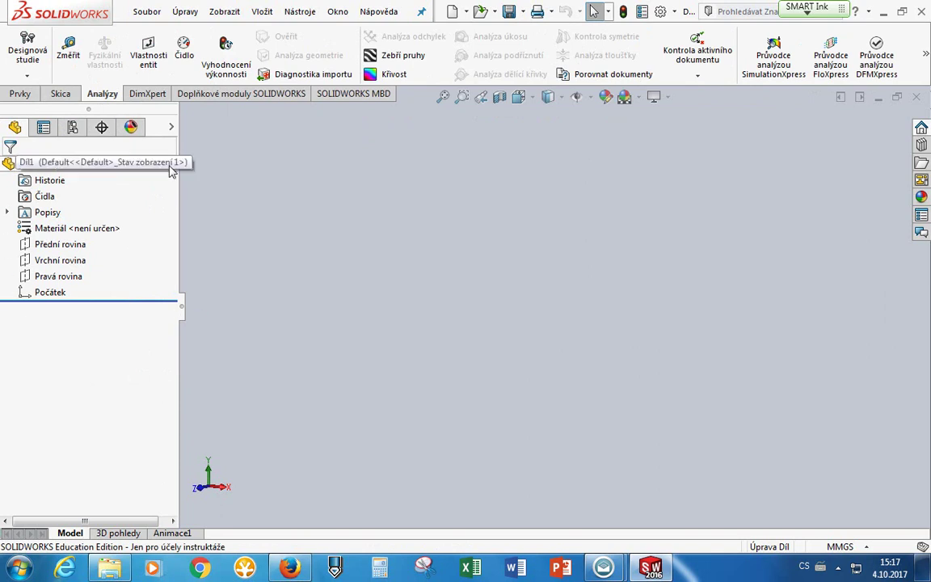
Examine the part's feature tree by highlighting the part, the front, top and right planes, and the origin in turn.
{"action": "left_click", "coordinate": [16, 165]}
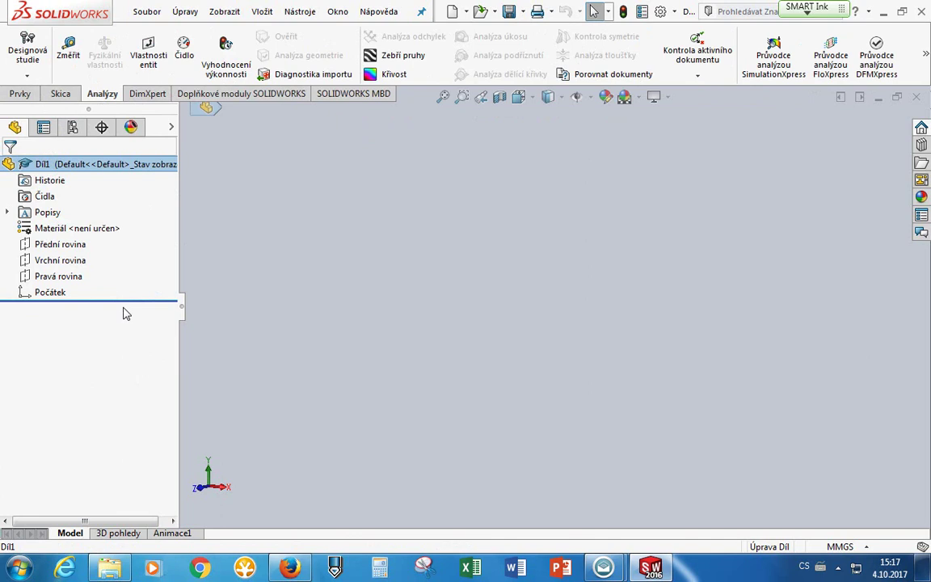
{"action": "key", "text": "Escape"}
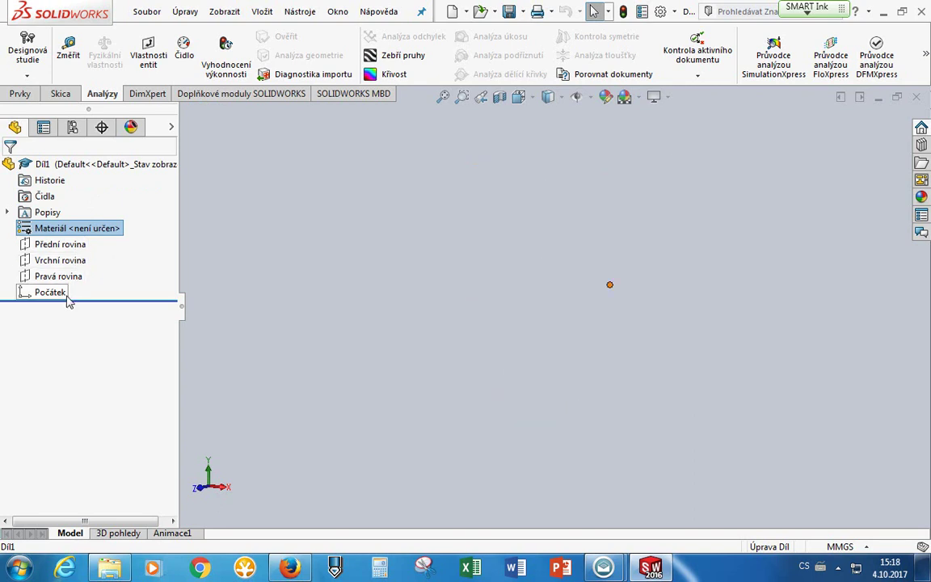
{"action": "left_click", "coordinate": [59, 245]}
{"action": "left_click", "coordinate": [59, 260]}
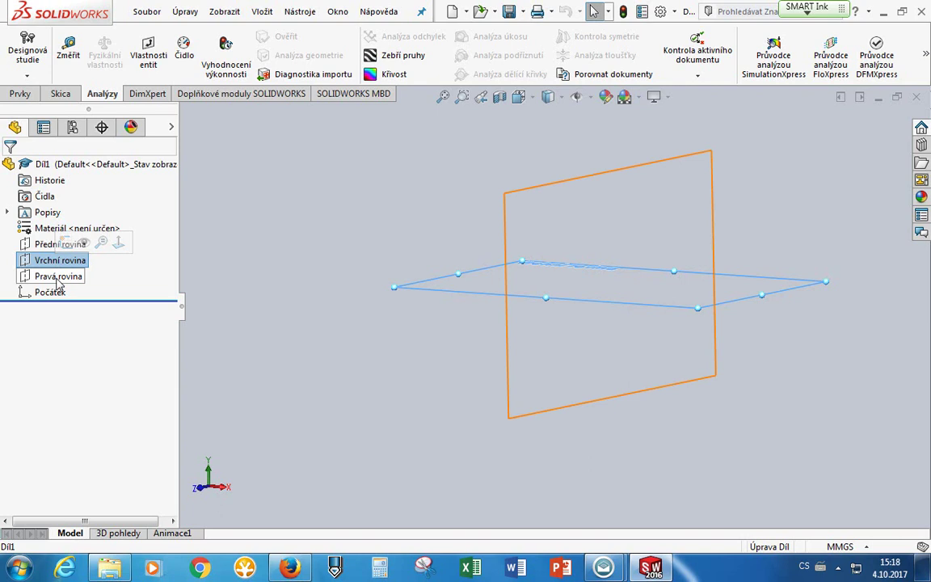
{"action": "left_click", "coordinate": [58, 277]}
{"action": "left_click", "coordinate": [58, 295]}
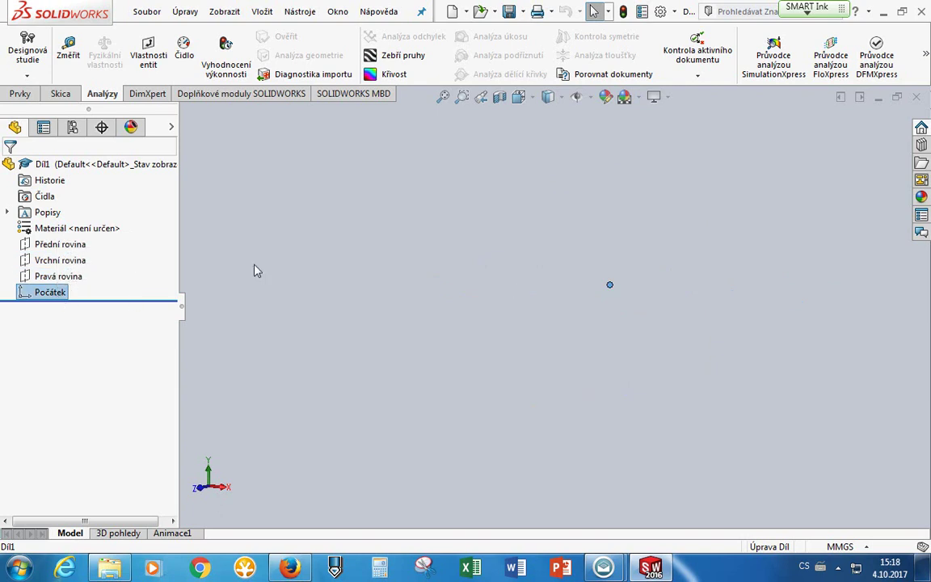
{"action": "left_click", "coordinate": [72, 244]}
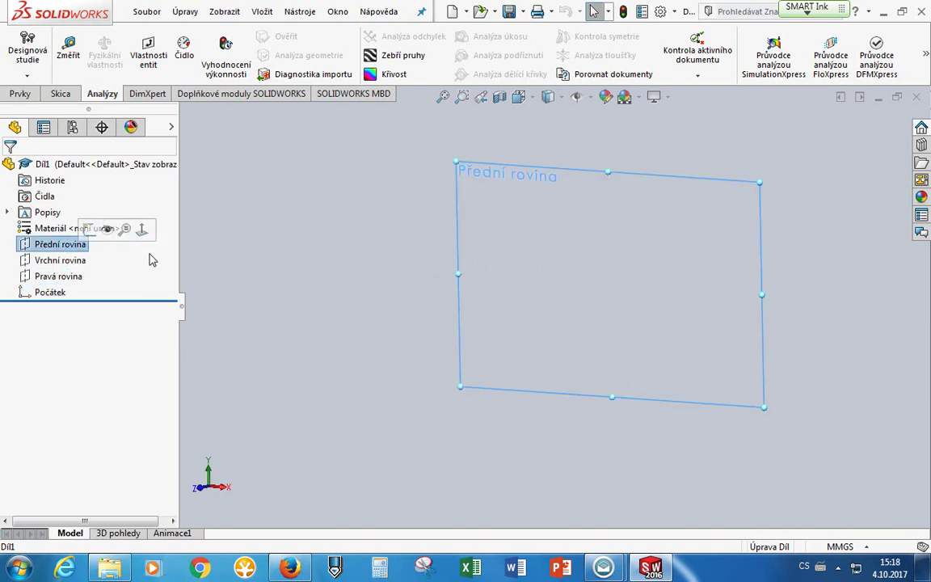
{"action": "left_click", "coordinate": [313, 216]}
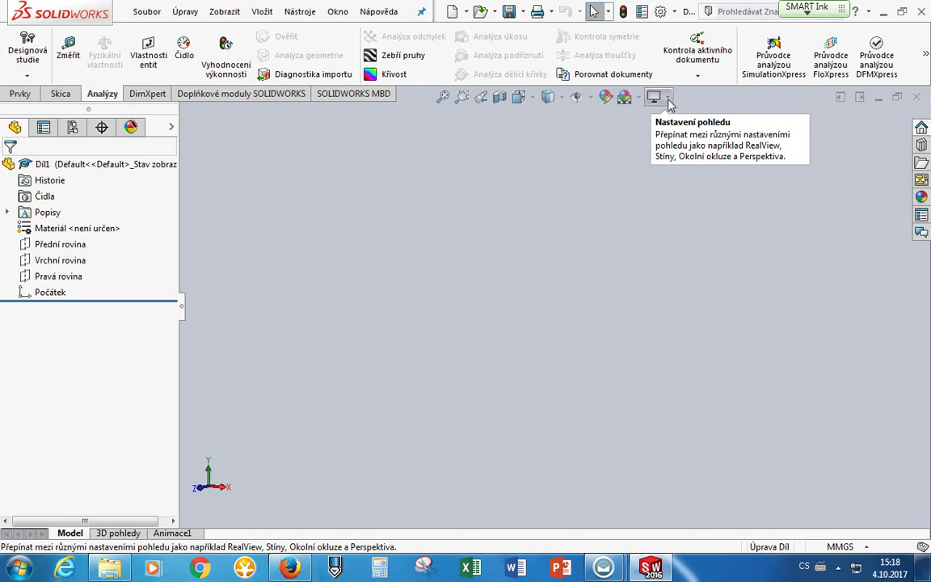
Examine the view setting options and the list of item types that can be shown or hidden in the graphics area.
{"action": "left_click", "coordinate": [667, 98]}
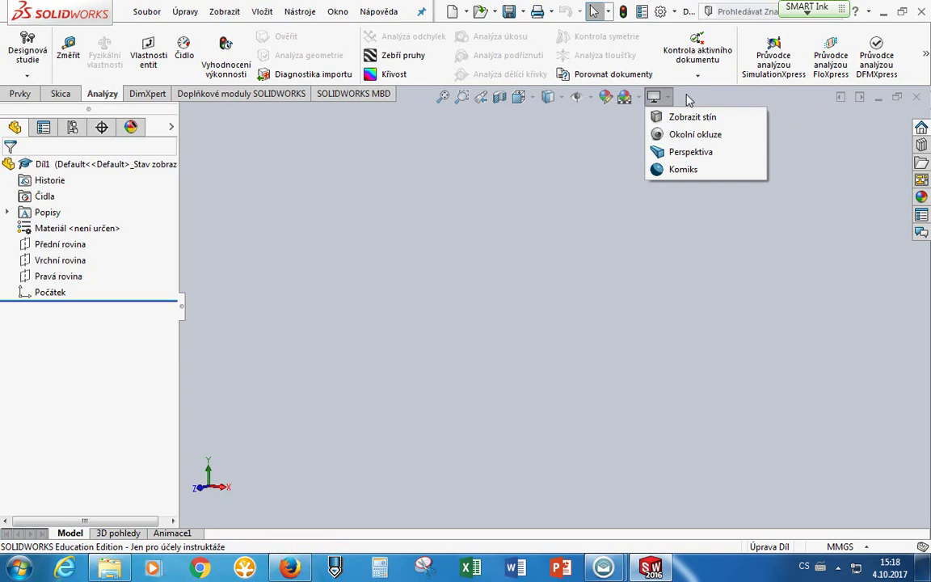
{"action": "left_click", "coordinate": [786, 192]}
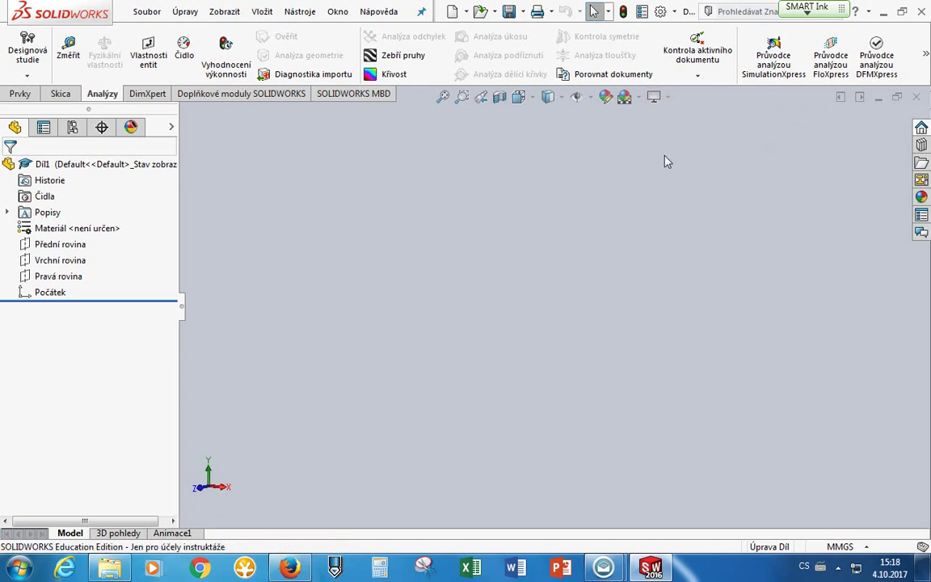
{"action": "left_click", "coordinate": [591, 97]}
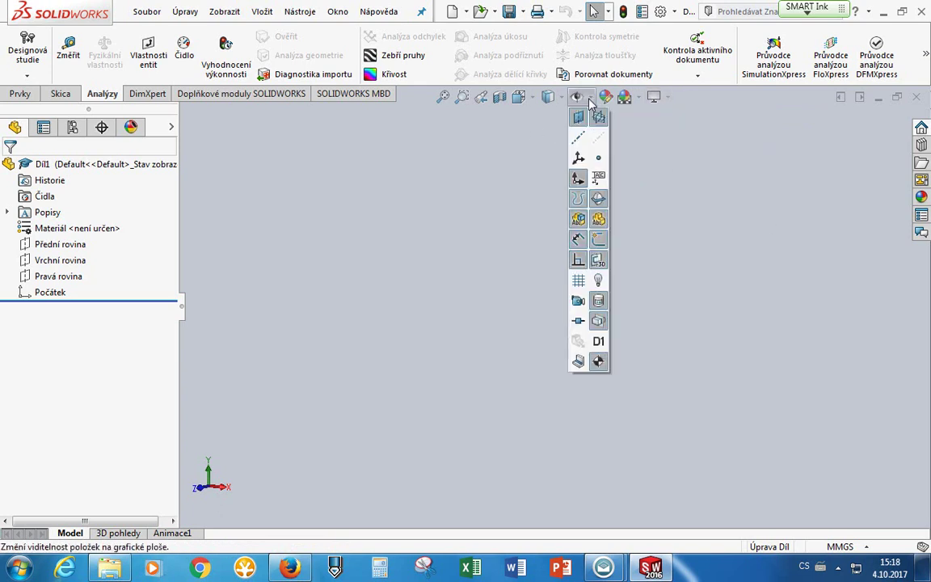
Set the background appearance to use the document's scene environment.
{"action": "left_click", "coordinate": [624, 97]}
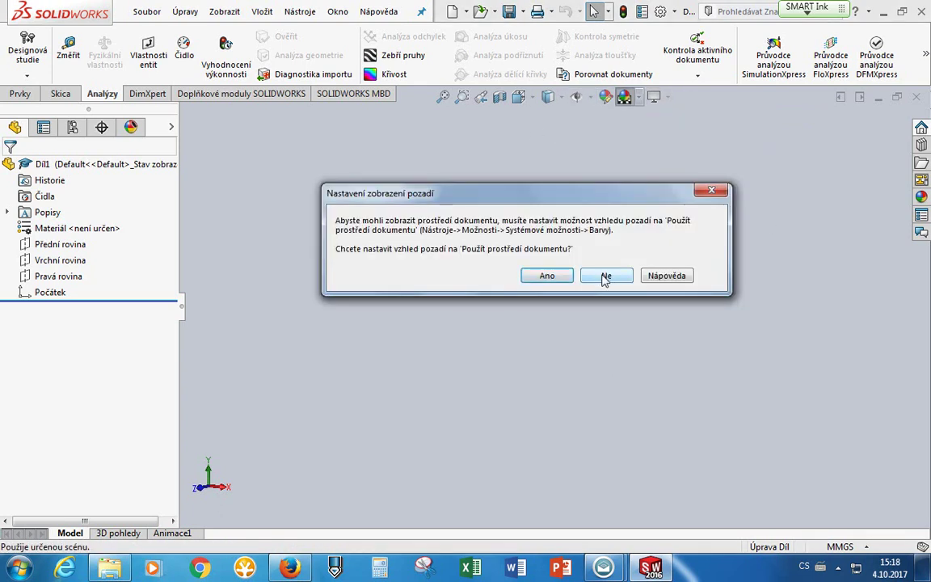
{"action": "left_click", "coordinate": [605, 276]}
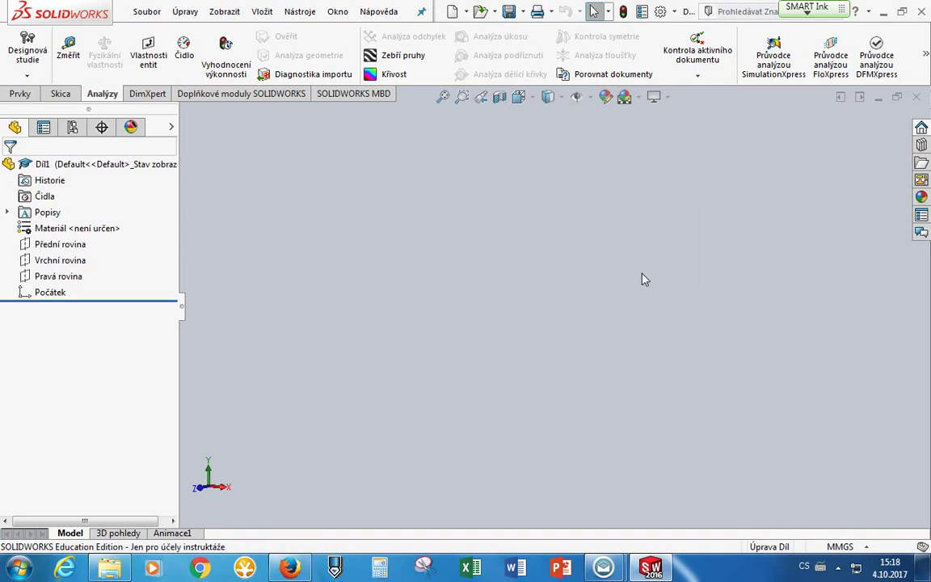
{"action": "left_click", "coordinate": [625, 97]}
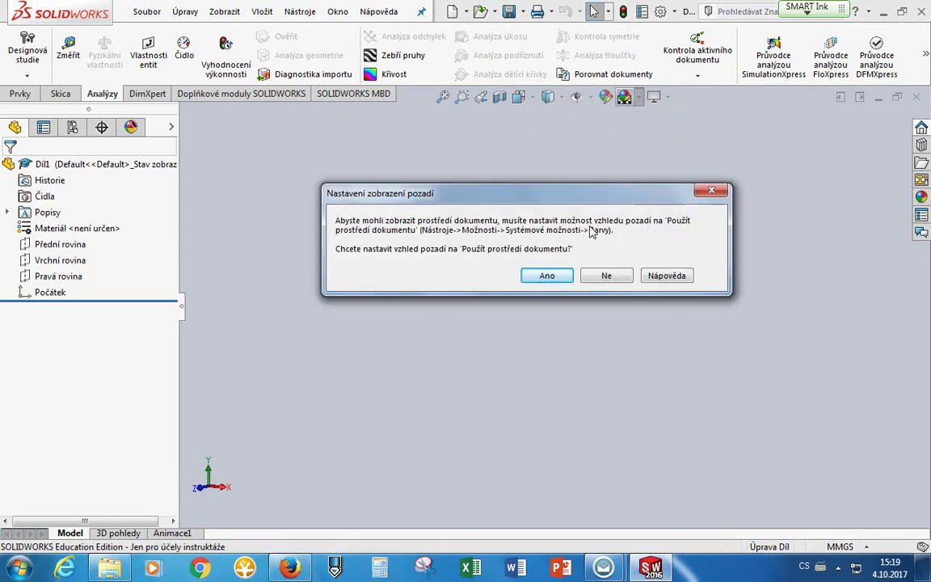
{"action": "left_click", "coordinate": [572, 277]}
{"action": "left_click", "coordinate": [575, 272]}
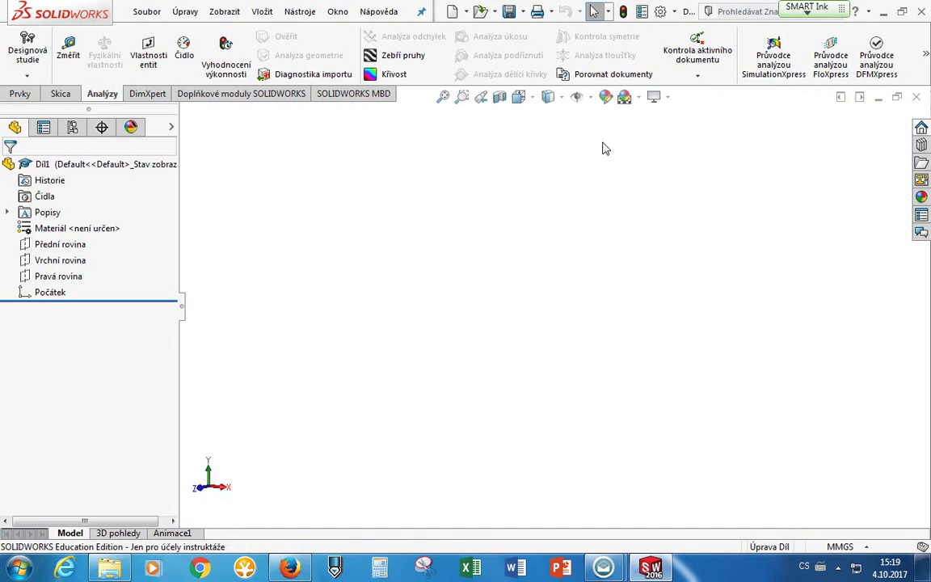
Apply the background scenes 3 body vybledlé, Bílé and Pozadí nádvoří in turn.
{"action": "left_click", "coordinate": [638, 97]}
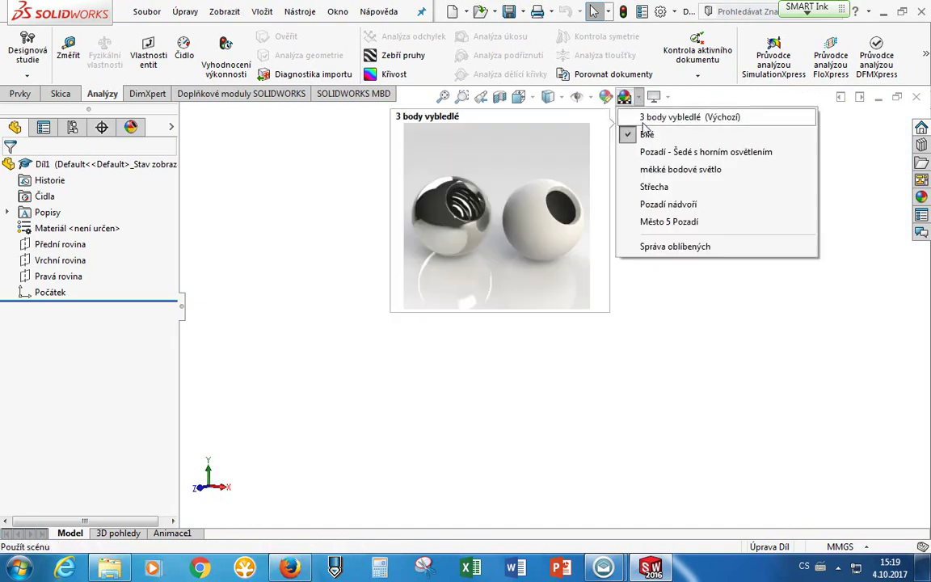
{"action": "left_click", "coordinate": [640, 118]}
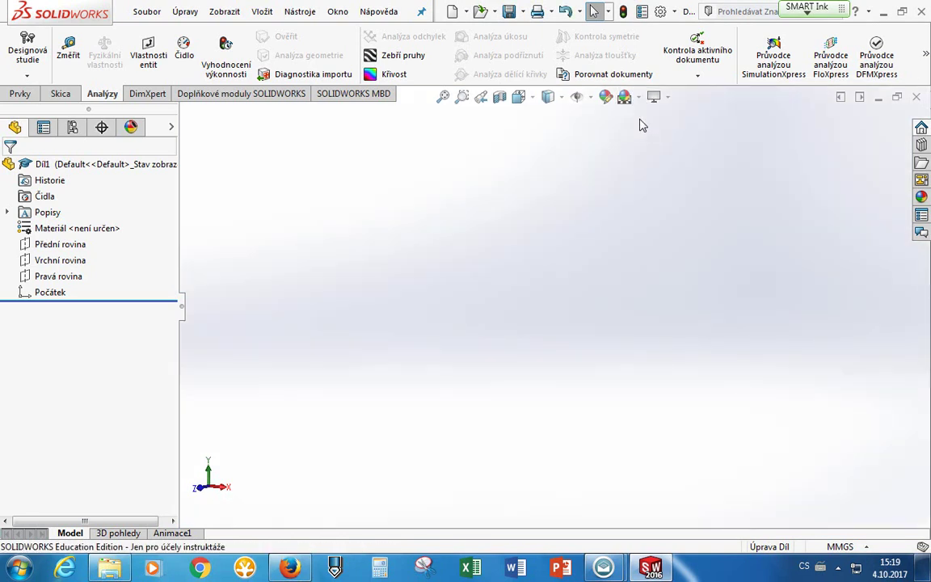
{"action": "left_click", "coordinate": [638, 97]}
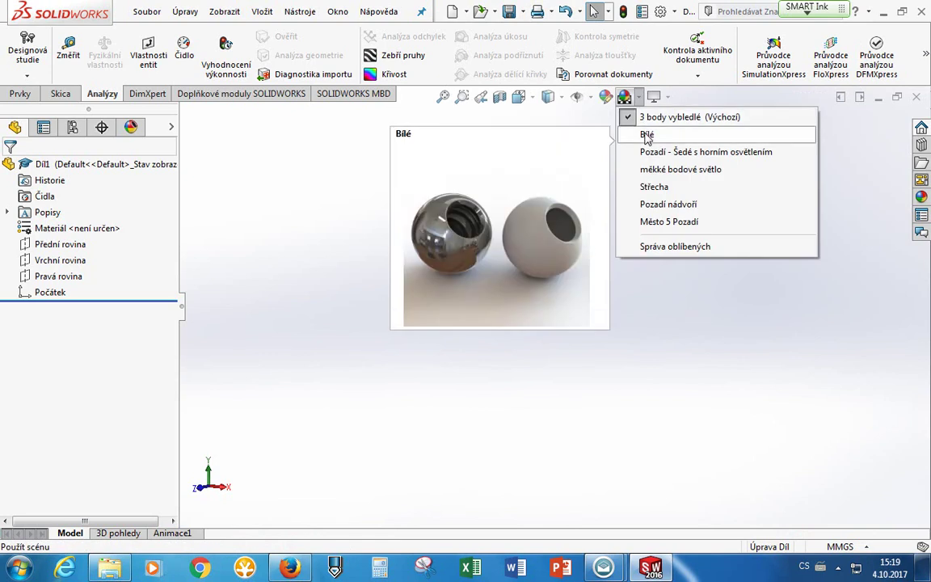
{"action": "left_click", "coordinate": [647, 134]}
{"action": "left_click", "coordinate": [642, 97]}
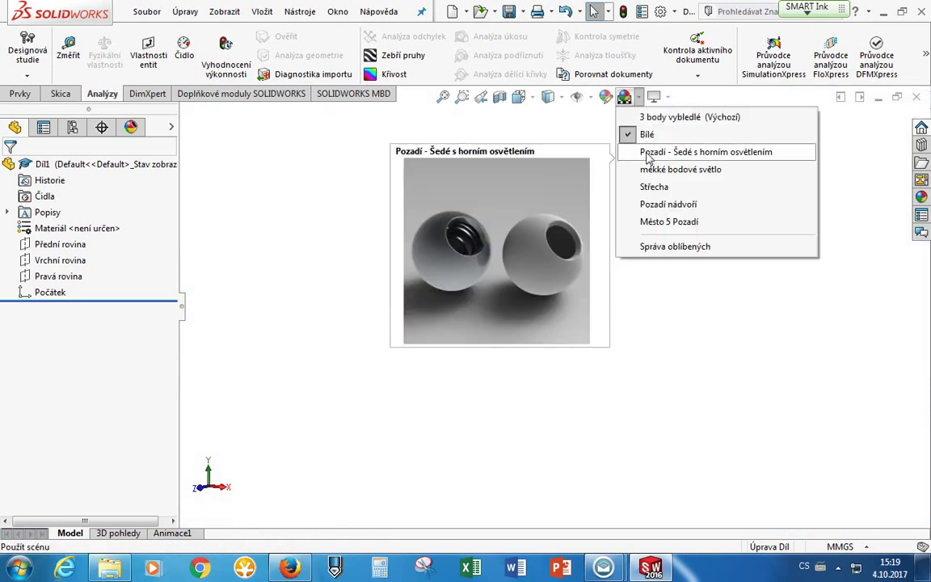
{"action": "left_click", "coordinate": [650, 205]}
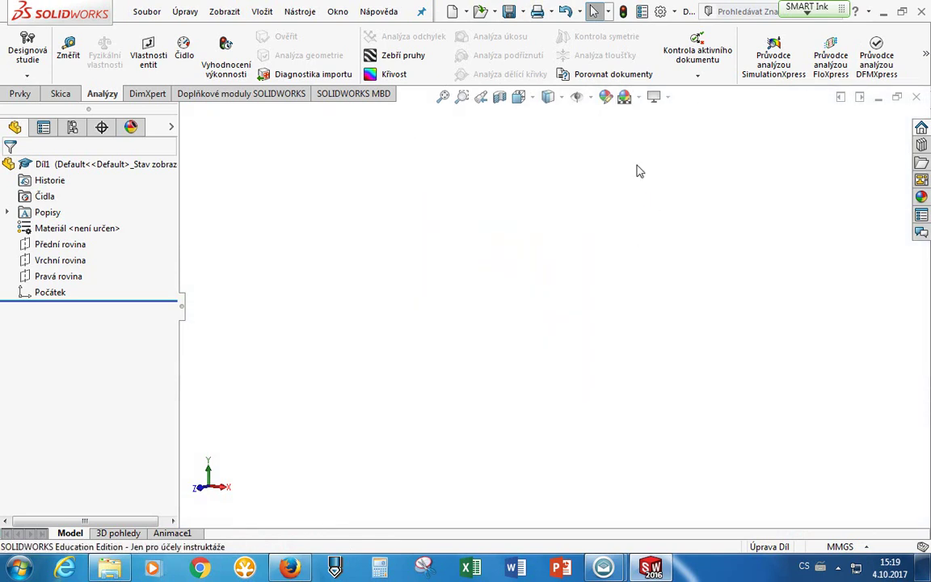
Try the Střecha background scene and set the scene back to Bílé.
{"action": "left_click", "coordinate": [639, 97]}
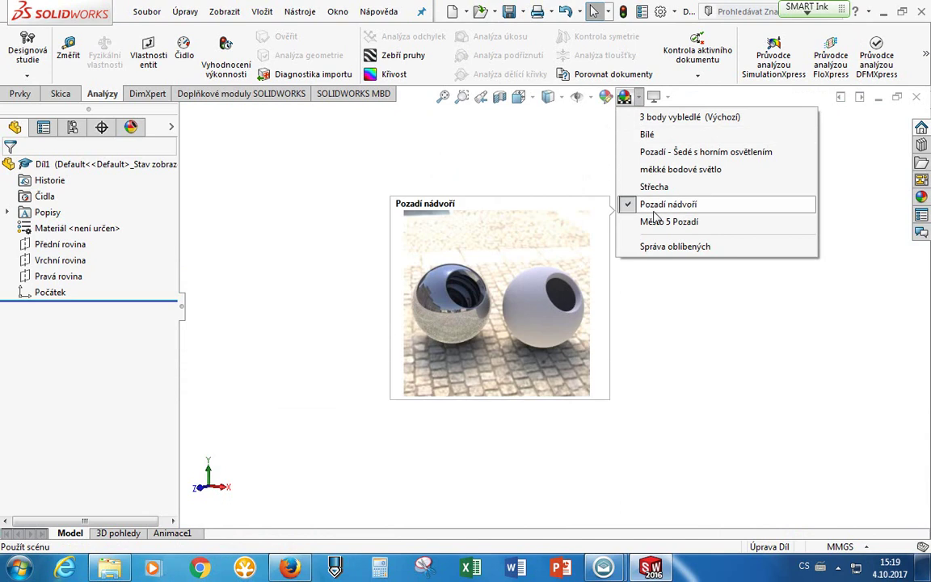
{"action": "left_click", "coordinate": [597, 197]}
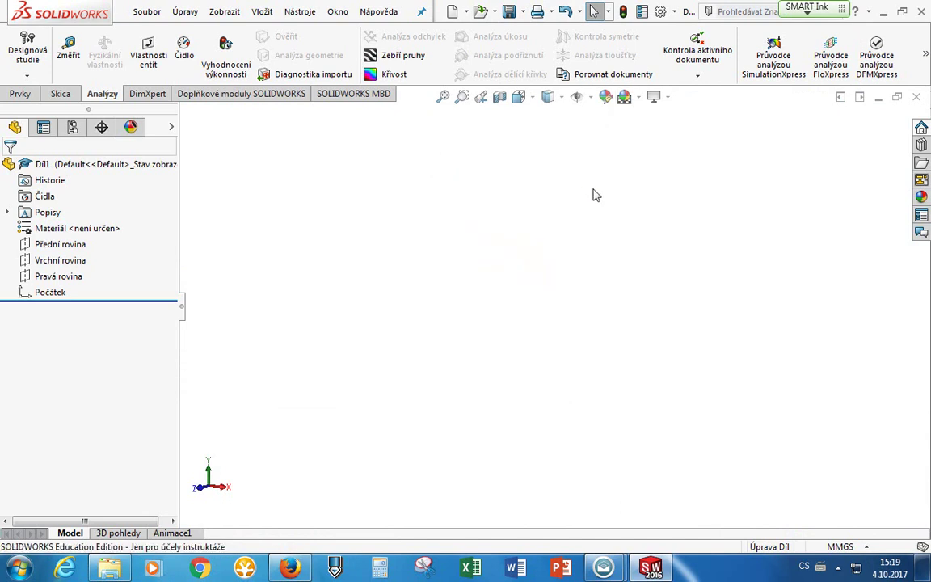
{"action": "left_click", "coordinate": [638, 97]}
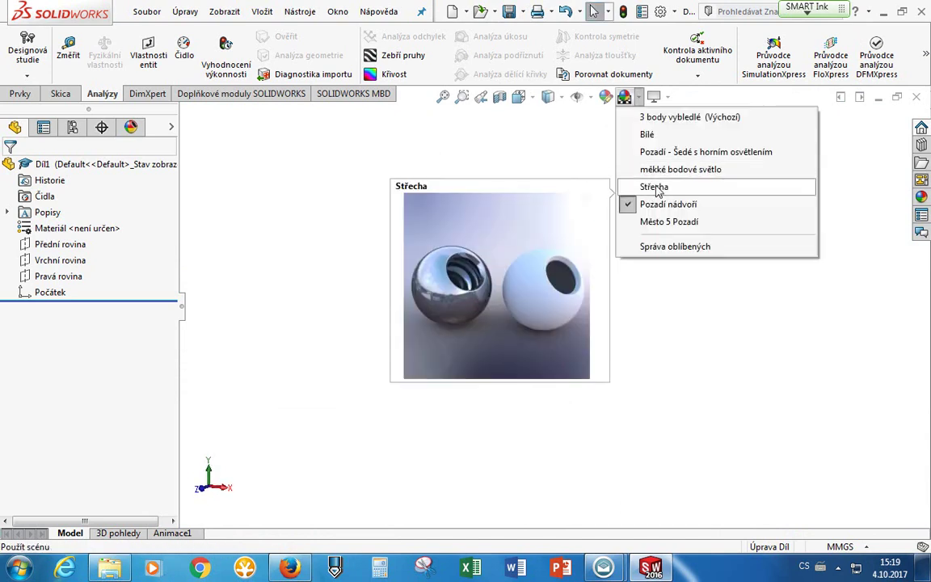
{"action": "left_click", "coordinate": [655, 187]}
{"action": "left_click", "coordinate": [638, 97]}
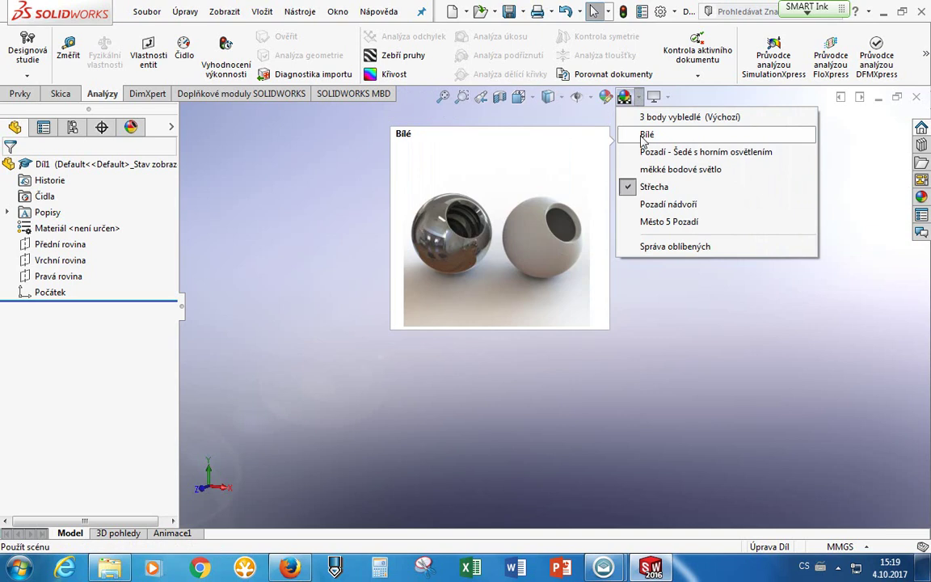
{"action": "left_click", "coordinate": [645, 136]}
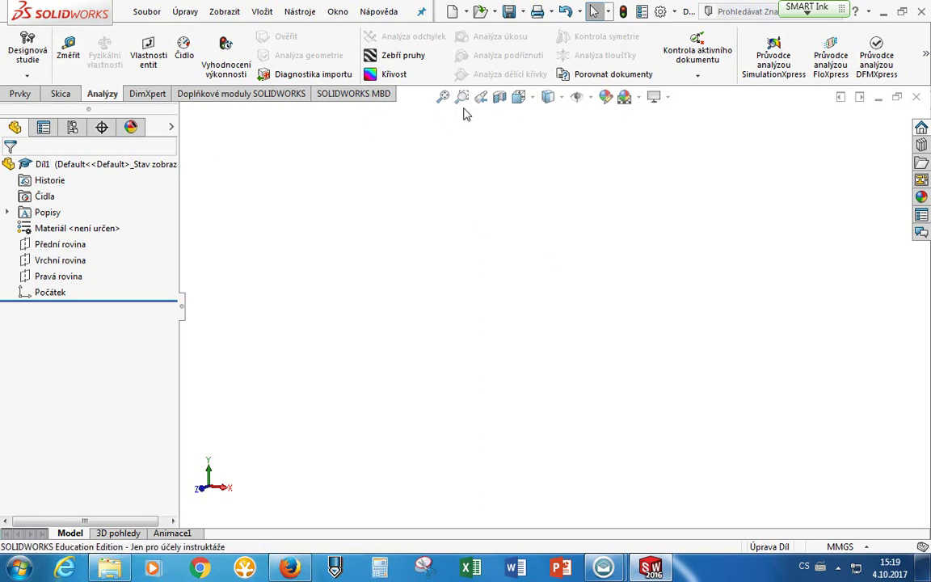
Start a new sketch on the front plane (Přední rovina).
{"action": "left_click", "coordinate": [60, 94]}
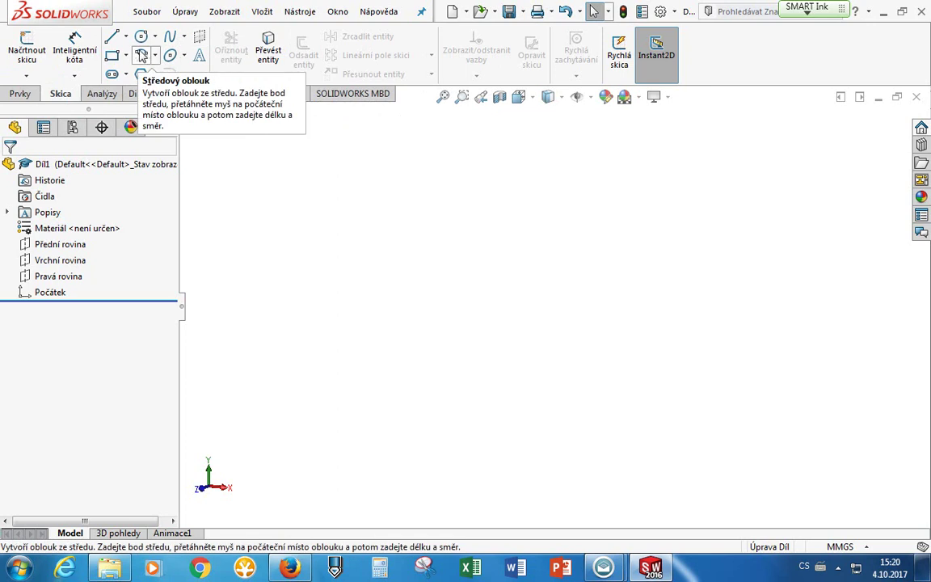
{"action": "left_click", "coordinate": [26, 52]}
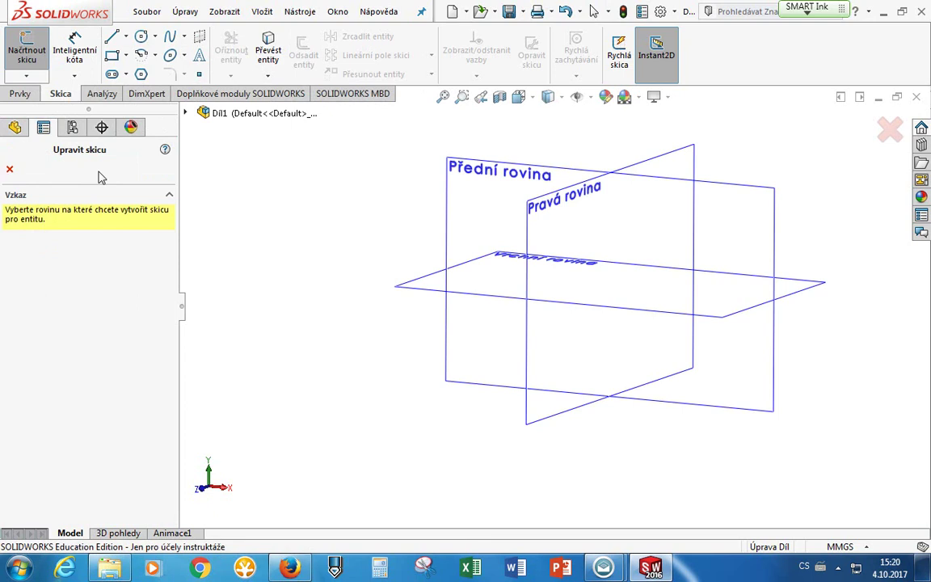
{"action": "left_click", "coordinate": [477, 208]}
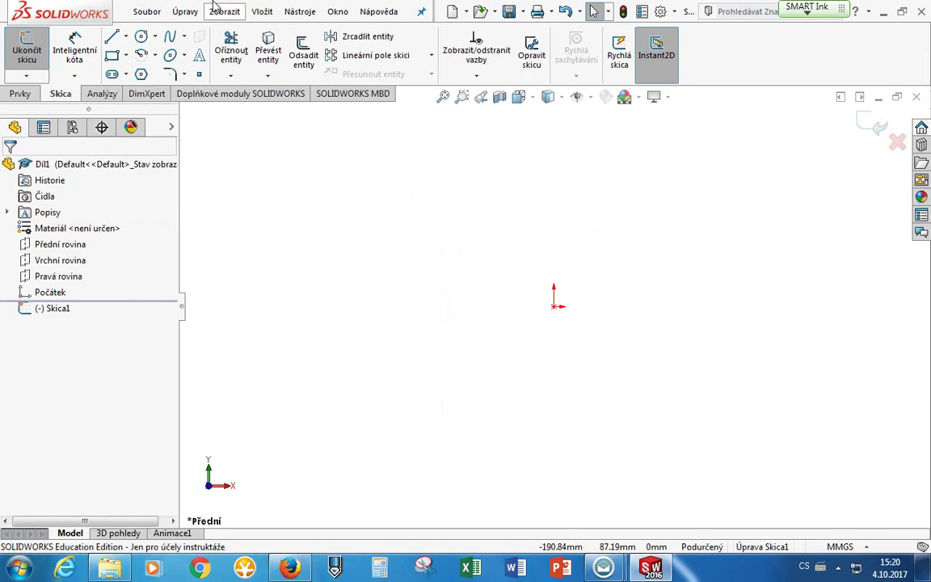
Sketch a closed line profile from the origin, about 66 mm up and 96 mm across, with a rectangular notch in its right side.
{"action": "left_click", "coordinate": [125, 38]}
{"action": "left_click", "coordinate": [137, 55]}
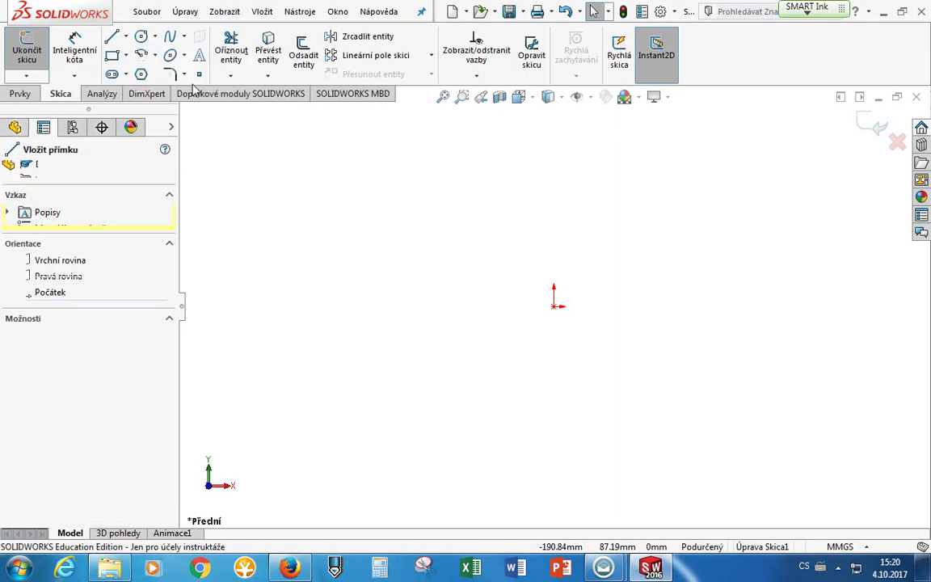
{"action": "left_click", "coordinate": [554, 306]}
{"action": "left_click", "coordinate": [554, 184]}
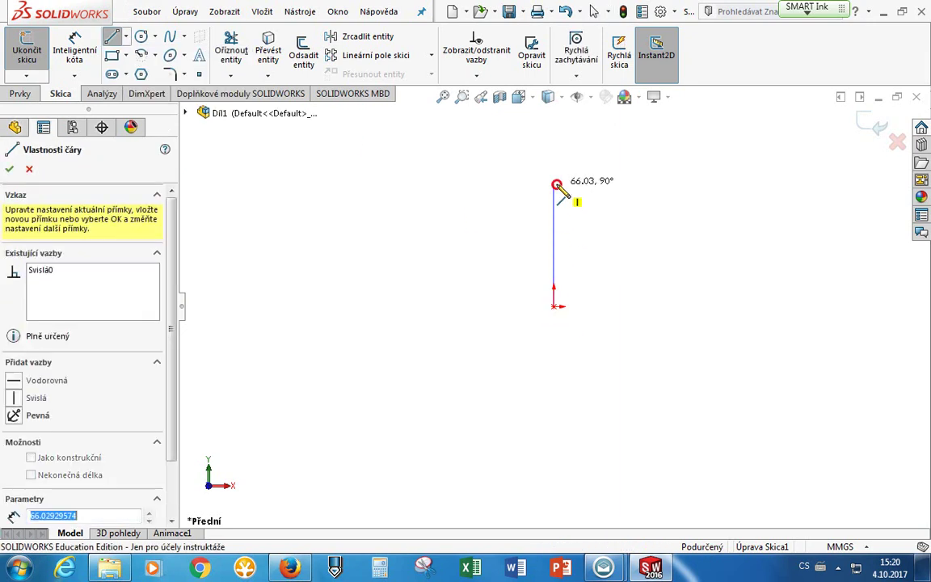
{"action": "left_click", "coordinate": [731, 184]}
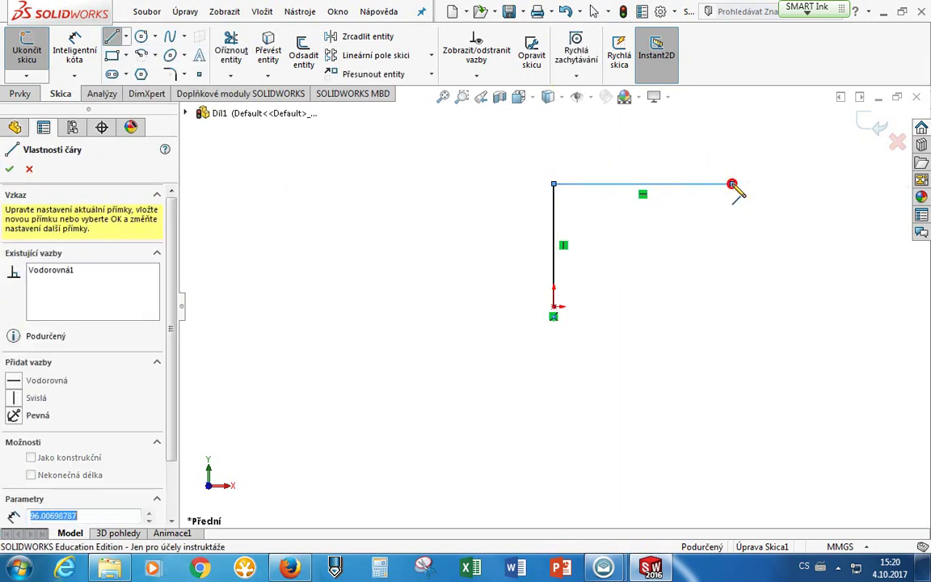
{"action": "left_click", "coordinate": [734, 238]}
{"action": "left_click", "coordinate": [691, 237]}
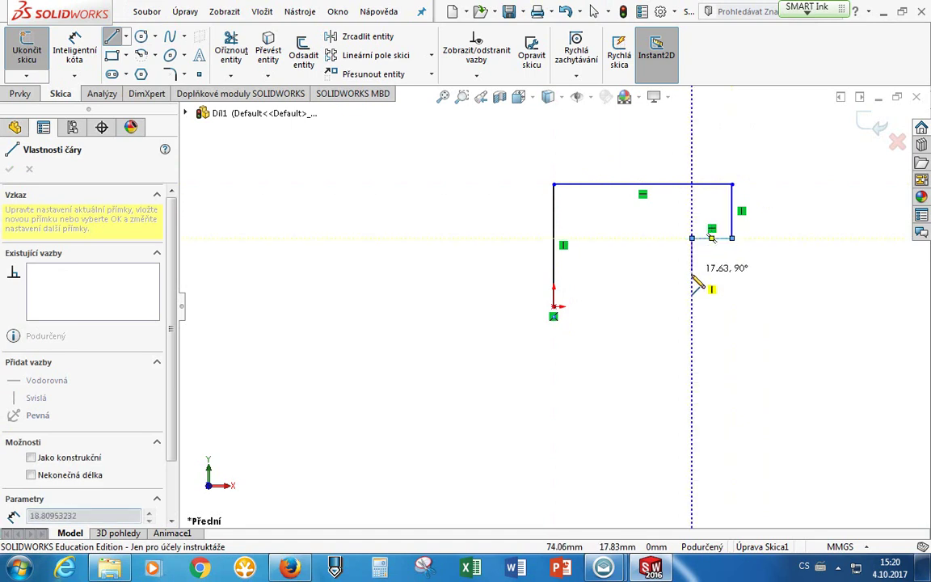
{"action": "left_click", "coordinate": [691, 273]}
{"action": "left_click", "coordinate": [733, 273]}
{"action": "left_click", "coordinate": [733, 314]}
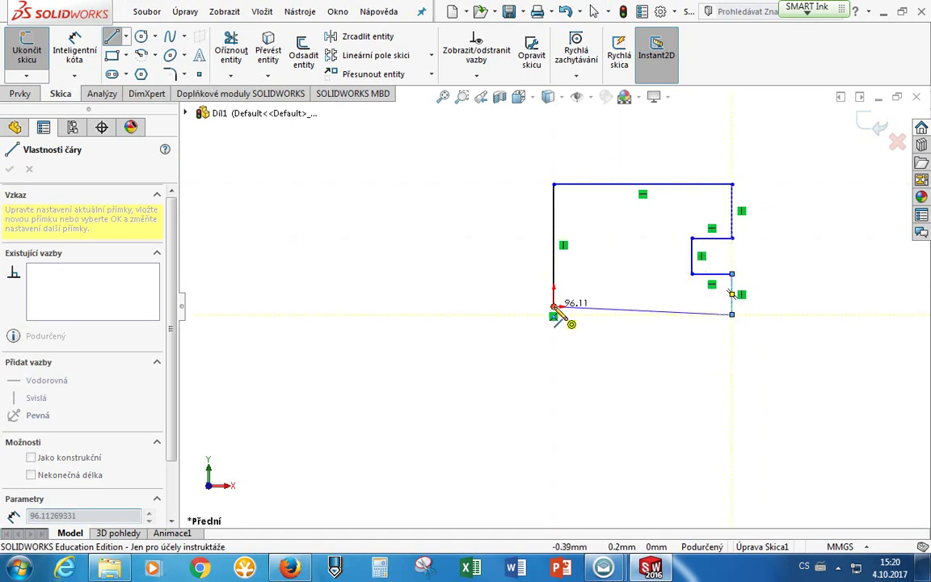
{"action": "left_click", "coordinate": [554, 307]}
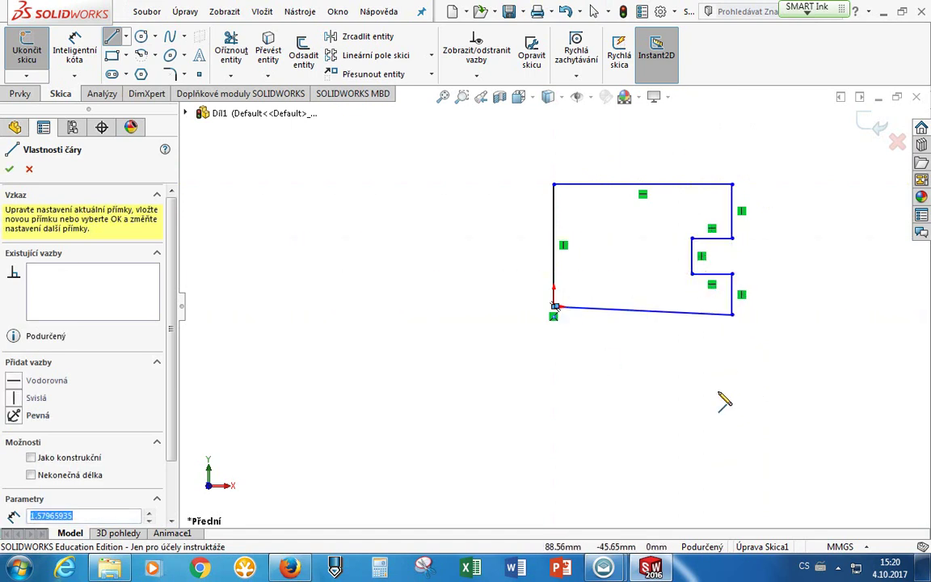
{"action": "key", "text": "Escape"}
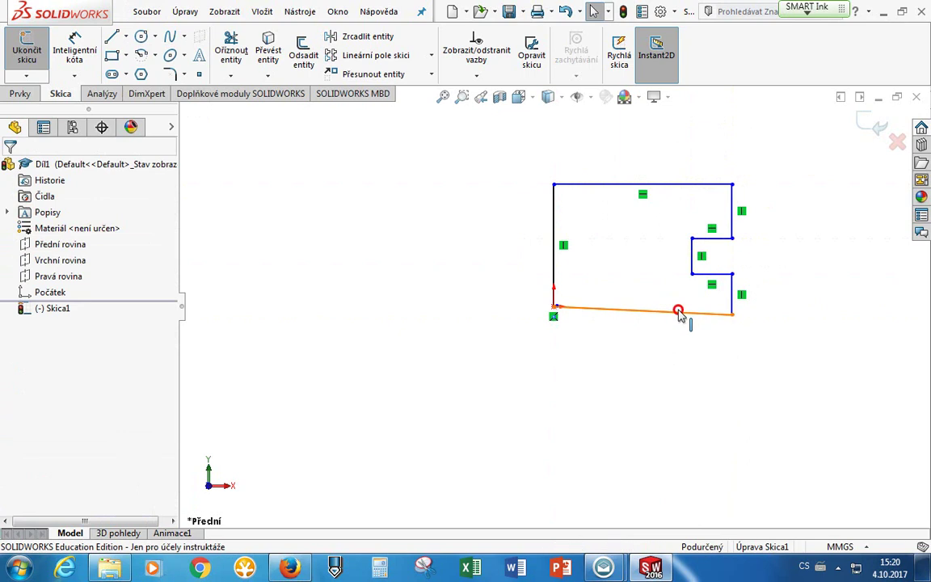
Reshape the profile by moving its sloping lower line and the notch's inner vertical line, and delete all the sketched lines.
{"action": "mouse_move", "coordinate": [679, 314]}
{"action": "left_mouse_down"}
{"action": "mouse_move", "coordinate": [666, 371]}
{"action": "mouse_move", "coordinate": [665, 326]}
{"action": "left_mouse_up"}
{"action": "left_click", "coordinate": [692, 256]}
{"action": "mouse_move", "coordinate": [692, 256]}
{"action": "left_mouse_down"}
{"action": "mouse_move", "coordinate": [661, 257]}
{"action": "mouse_move", "coordinate": [685, 258]}
{"action": "left_mouse_up"}
{"action": "left_click", "coordinate": [663, 260]}
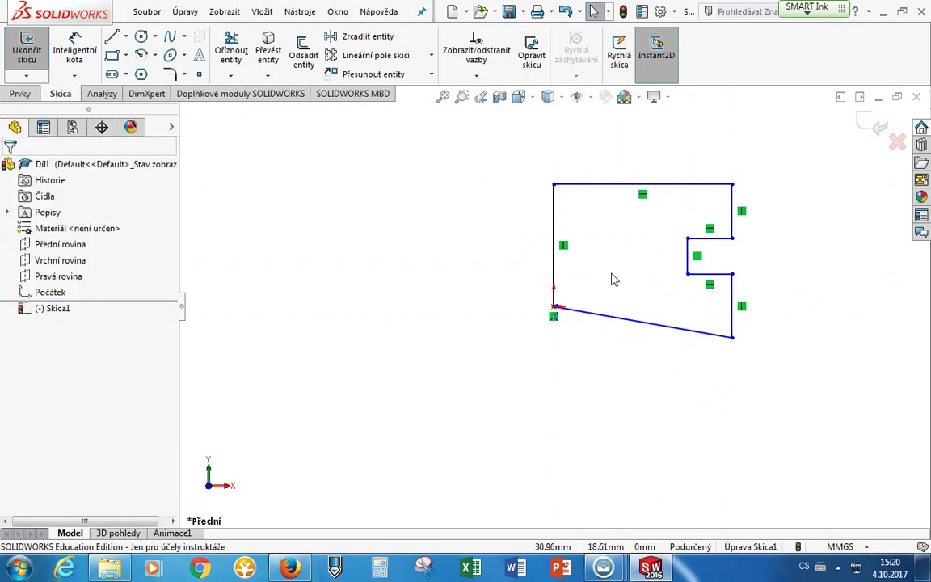
{"action": "key", "text": "ctrl+a"}
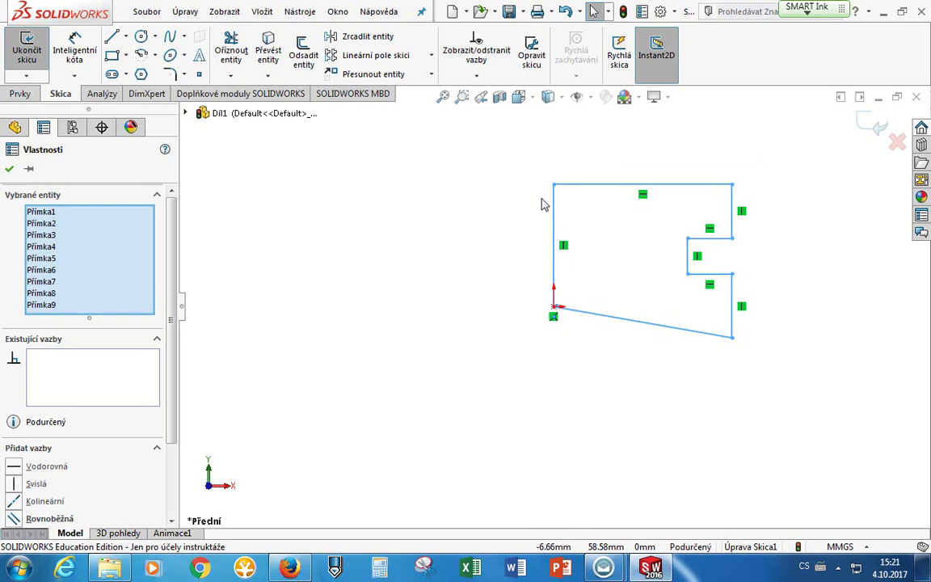
{"action": "key", "text": "Delete"}
Sketch a center-point circle at the origin with a radius of about 72 mm.
{"action": "left_click", "coordinate": [143, 37]}
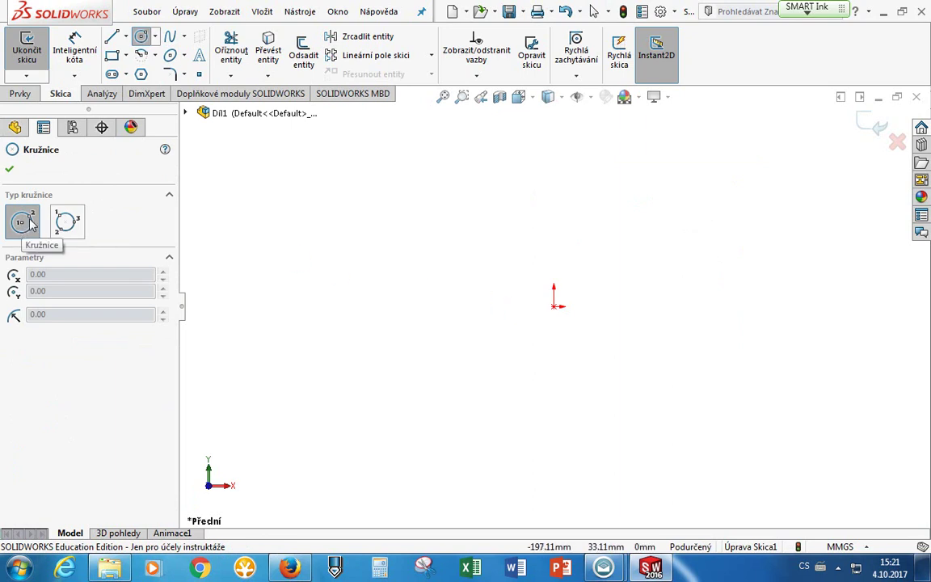
{"action": "left_click", "coordinate": [554, 307]}
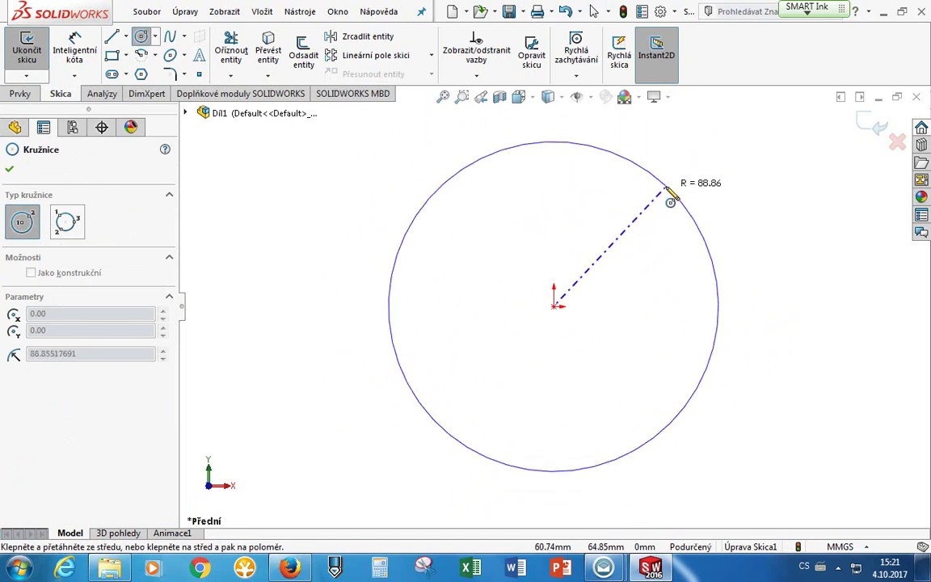
{"action": "left_click", "coordinate": [677, 355]}
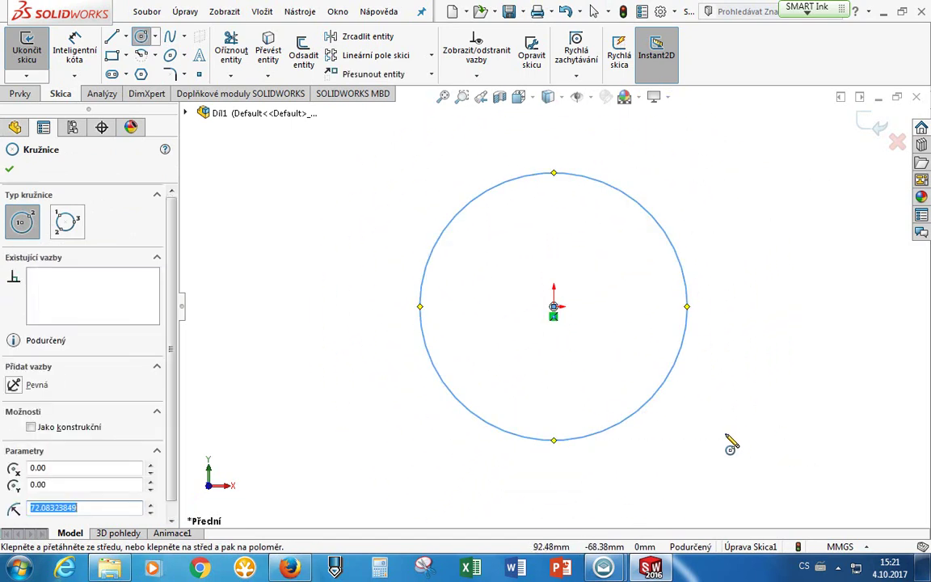
Sketch a three-point circle with a radius of about 106 mm, overlapping the circle at the origin.
{"action": "left_click", "coordinate": [67, 223]}
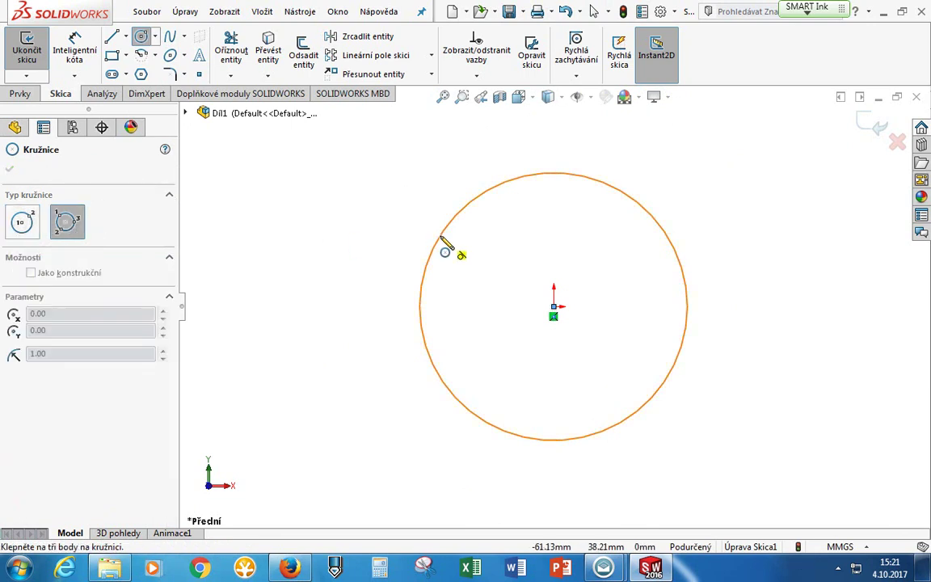
{"action": "left_click", "coordinate": [421, 188]}
{"action": "left_click", "coordinate": [320, 358]}
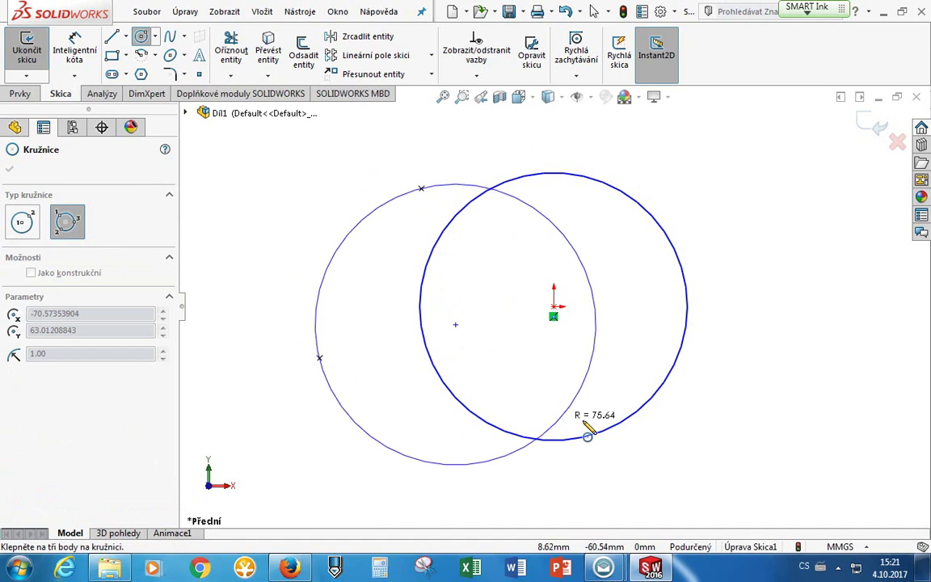
{"action": "left_click", "coordinate": [659, 498]}
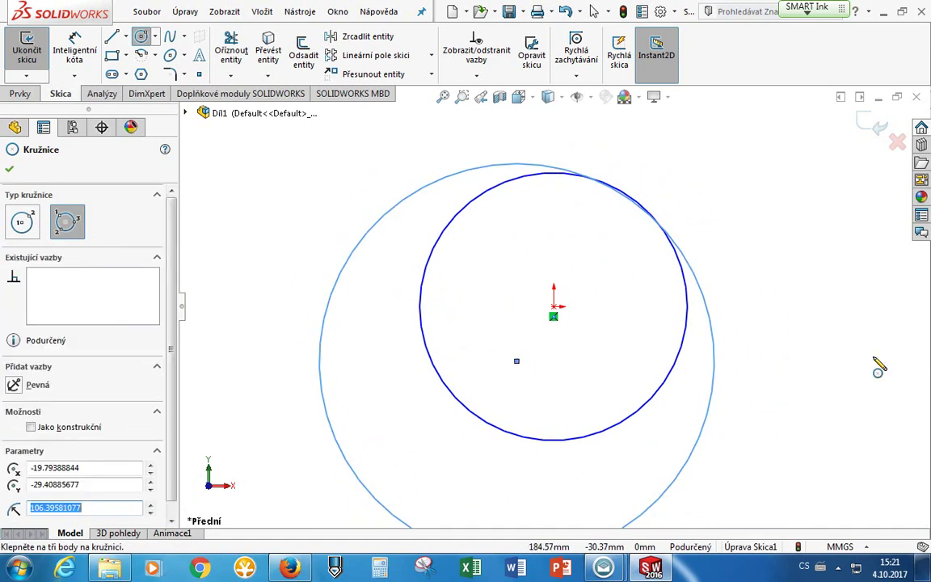
Sketch a three-point circle with a radius of about 50 mm to the upper right of the two overlapping circles.
{"action": "scroll", "coordinate": [700, 307], "scroll_direction": "down", "scroll_amount": 2}
{"action": "scroll", "coordinate": [683, 285], "scroll_direction": "up", "scroll_amount": 2}
{"action": "left_click", "coordinate": [642, 223]}
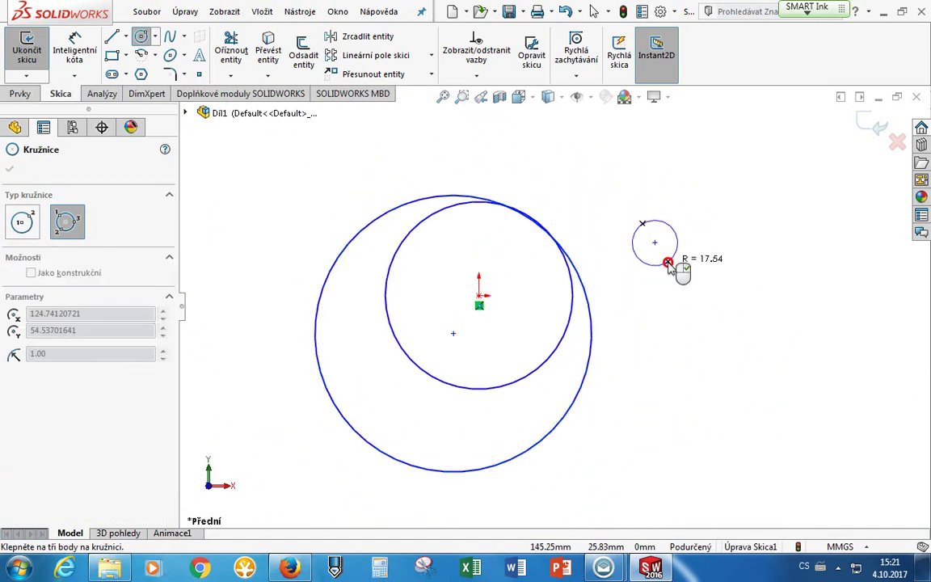
{"action": "left_click", "coordinate": [667, 261]}
{"action": "left_click", "coordinate": [772, 200]}
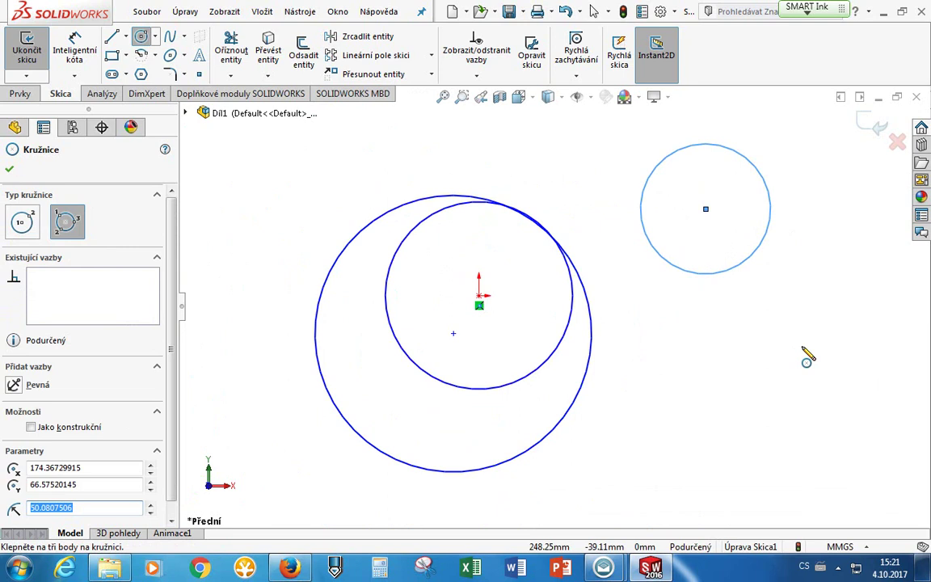
{"action": "left_click", "coordinate": [25, 221]}
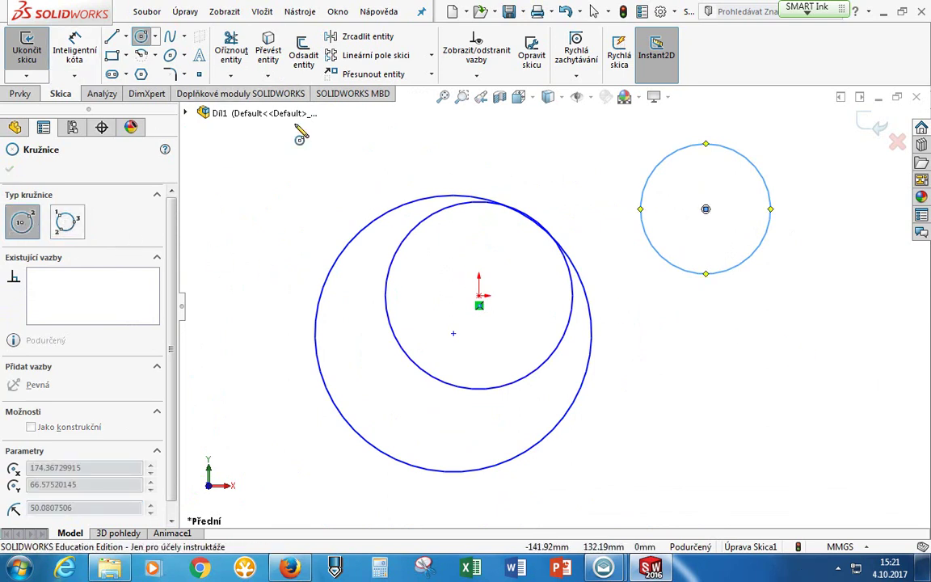
Remove all three circles from the sketch with Power Trim.
{"action": "left_click", "coordinate": [230, 50]}
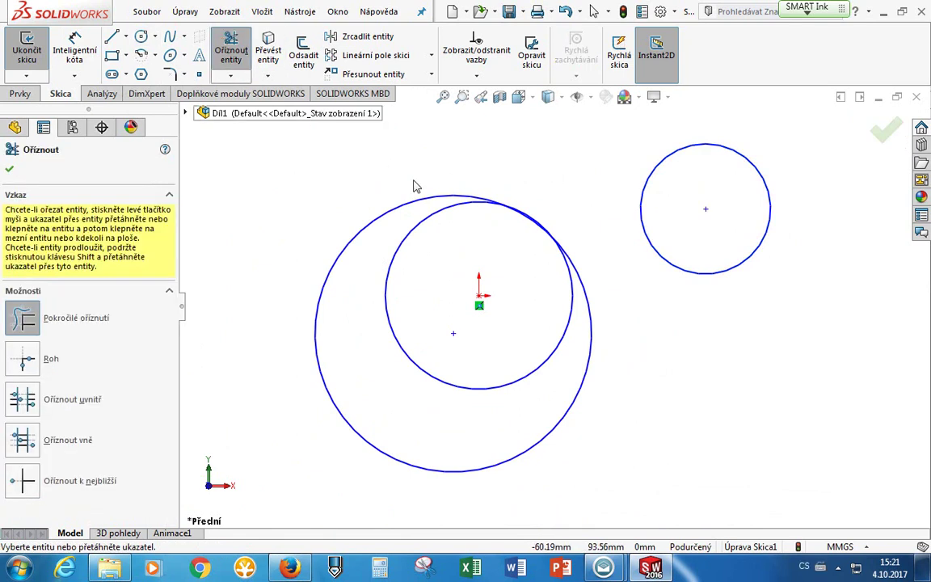
{"action": "left_click_drag", "start_coordinate": [680, 160], "coordinate": [659, 224]}
{"action": "mouse_move", "coordinate": [557, 277]}
{"action": "left_mouse_down"}
{"action": "mouse_move", "coordinate": [555, 197]}
{"action": "mouse_move", "coordinate": [481, 203]}
{"action": "left_mouse_up"}
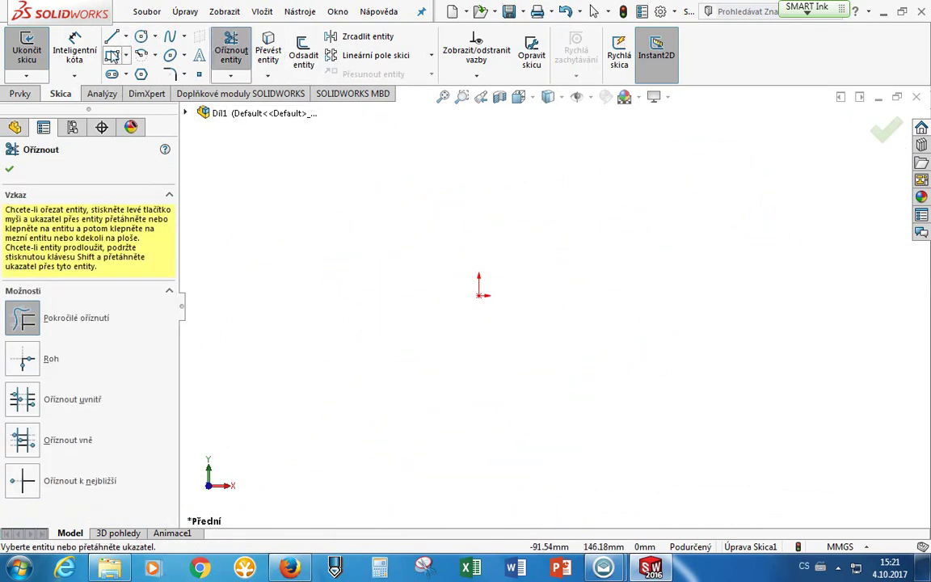
Sketch a corner rectangle from the origin, about 235 mm wide and 129 mm high, extending up and to the right.
{"action": "left_click", "coordinate": [112, 54]}
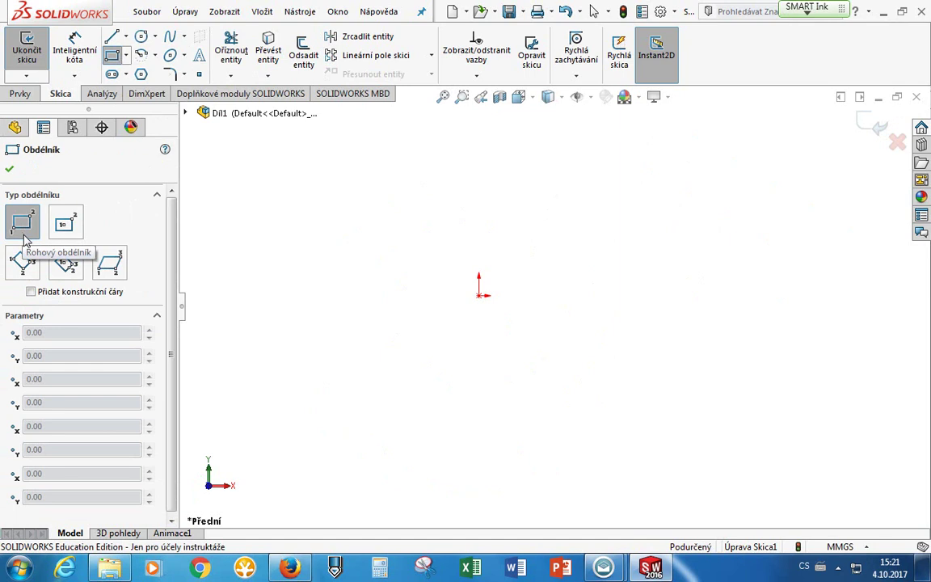
{"action": "left_click", "coordinate": [479, 295]}
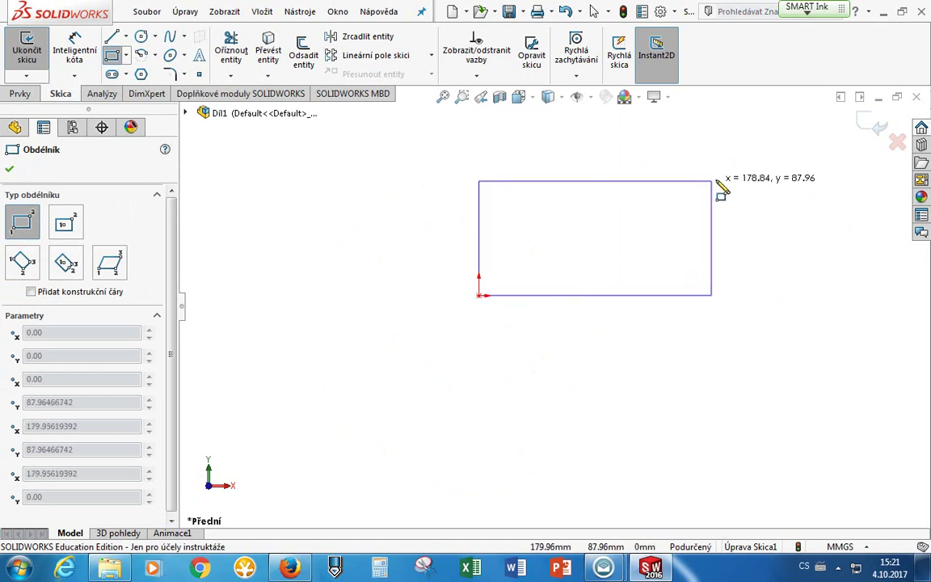
{"action": "left_click", "coordinate": [782, 129]}
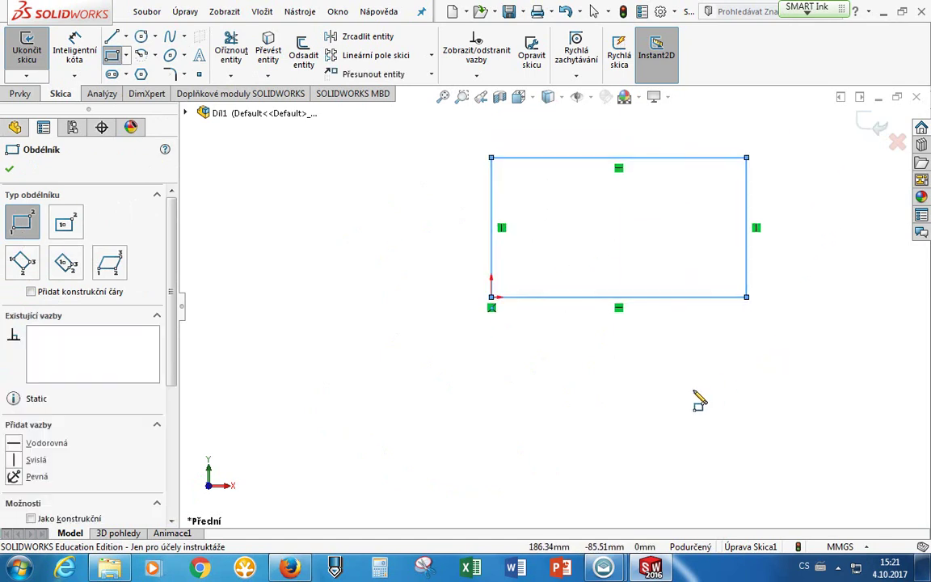
Sketch two more corner rectangles, a wide one below the first and one about 51 by 41 mm running down-left from the origin.
{"action": "left_click", "coordinate": [693, 389]}
{"action": "left_click", "coordinate": [491, 448]}
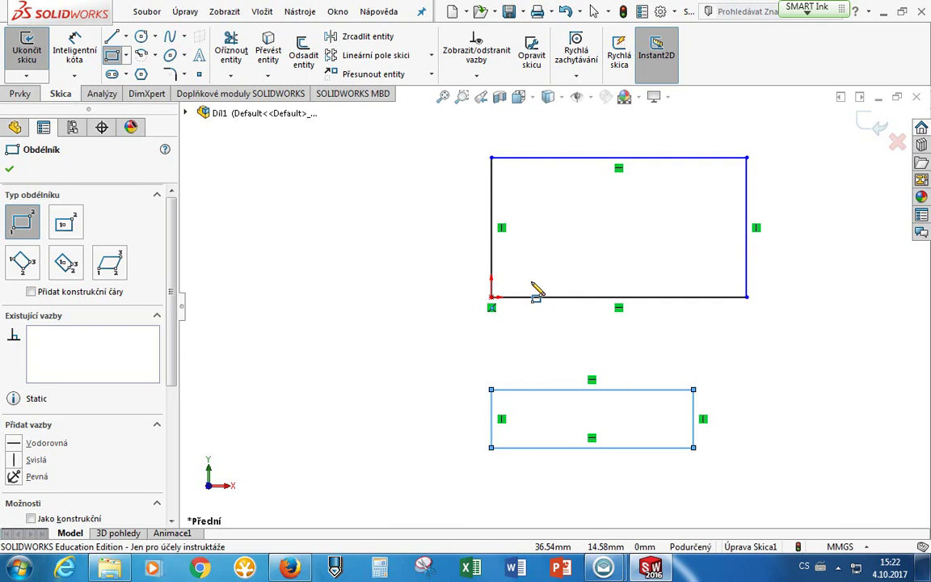
{"action": "left_click", "coordinate": [492, 298]}
{"action": "left_click", "coordinate": [436, 341]}
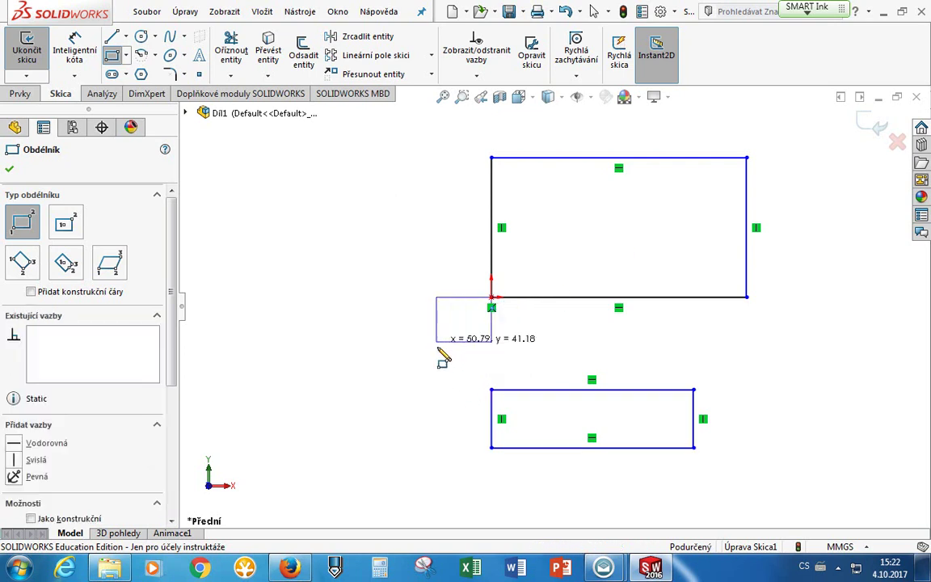
Sketch a large center rectangle about the origin, and try a second center rectangle to its lower right.
{"action": "left_click", "coordinate": [67, 223]}
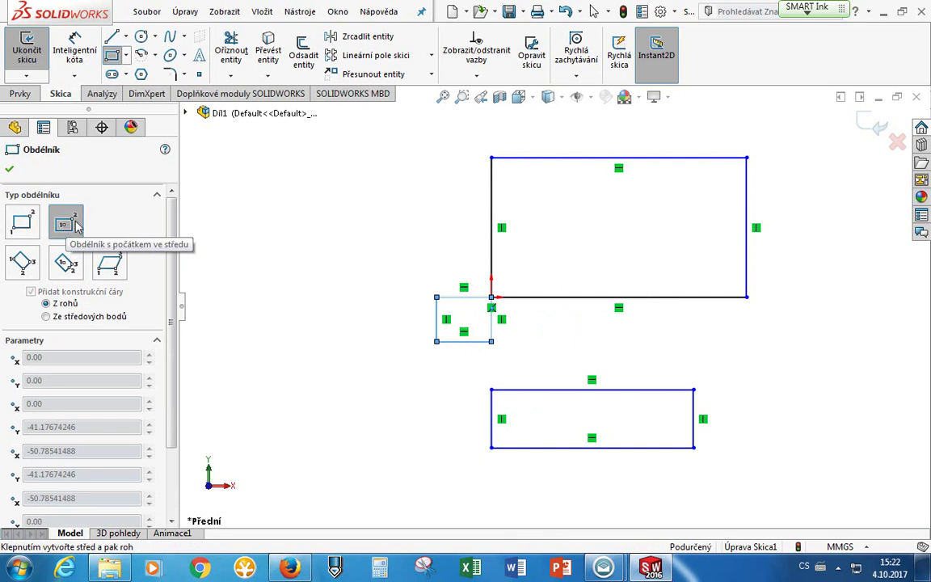
{"action": "left_click", "coordinate": [492, 297]}
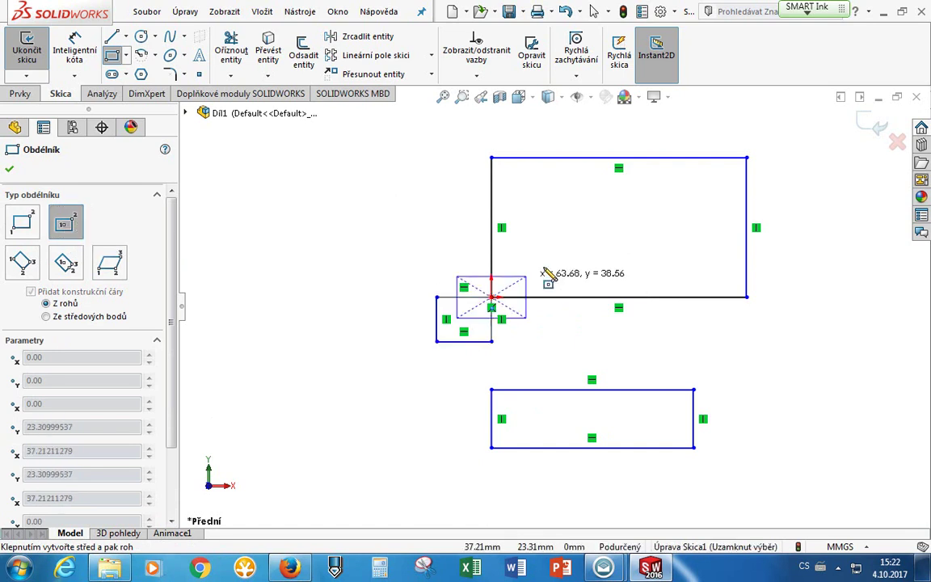
{"action": "left_click", "coordinate": [684, 184]}
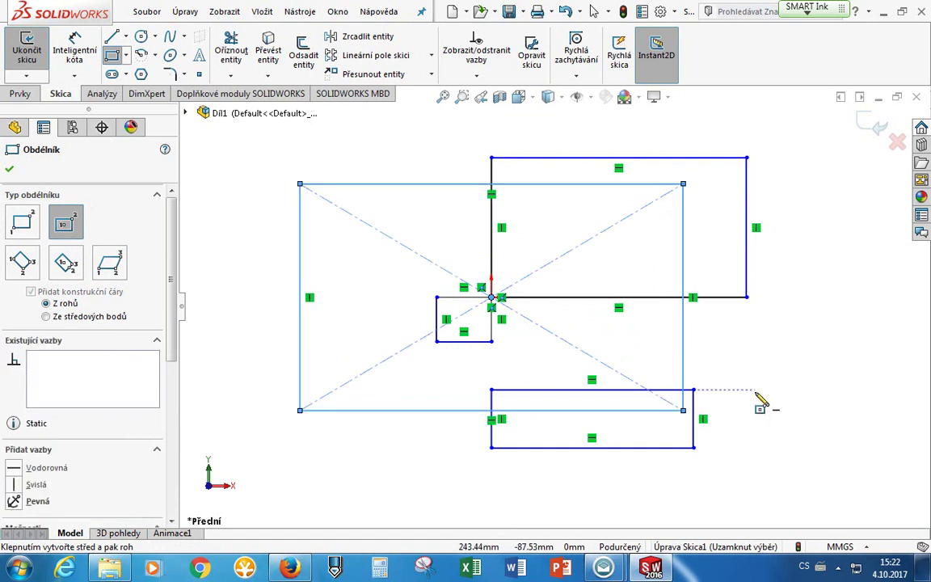
{"action": "left_click", "coordinate": [760, 353]}
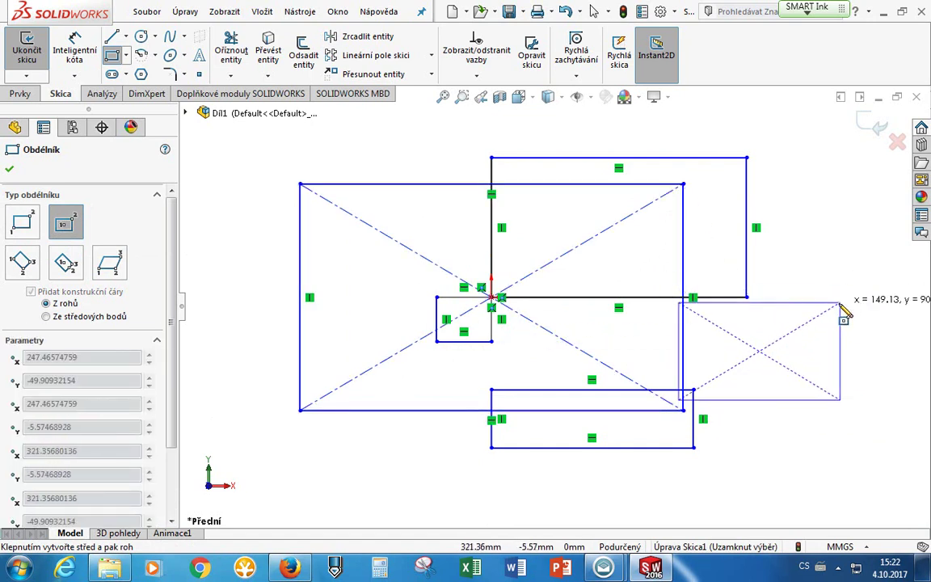
{"action": "key", "text": "Escape"}
Undo the center rectangle and the two additional corner rectangles, keeping only the first rectangle.
{"action": "key", "text": "ctrl+z"}
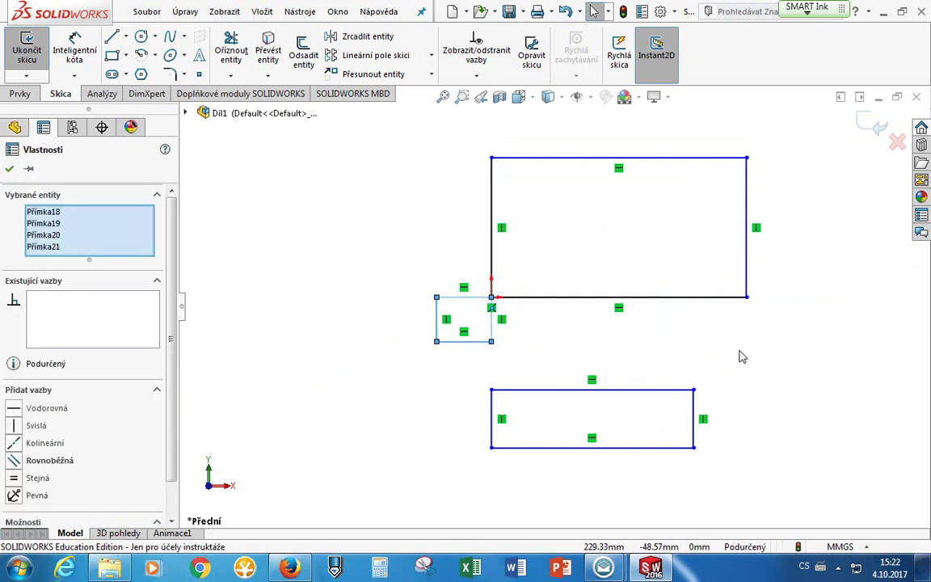
{"action": "key", "text": "ctrl+z"}
{"action": "key", "text": "ctrl+z"}
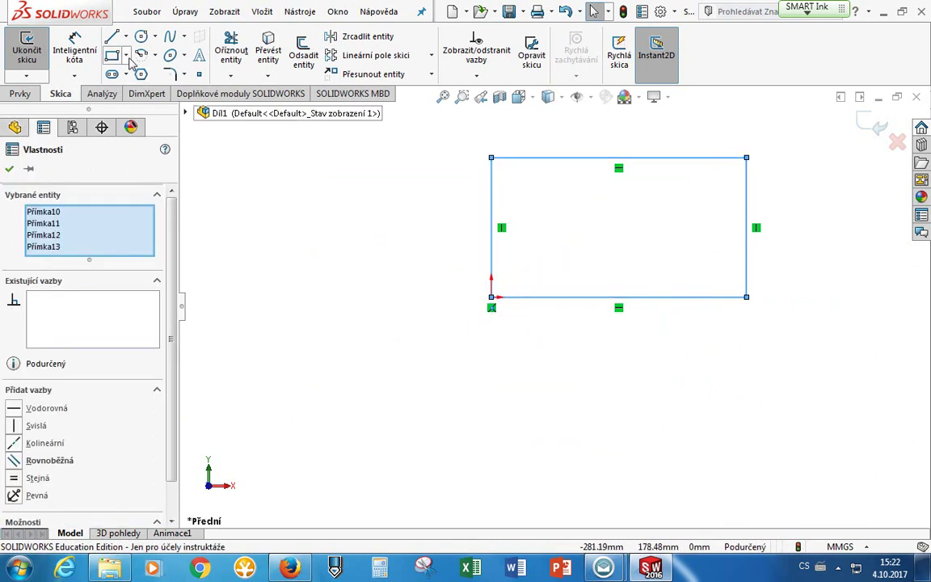
{"action": "left_click", "coordinate": [127, 59]}
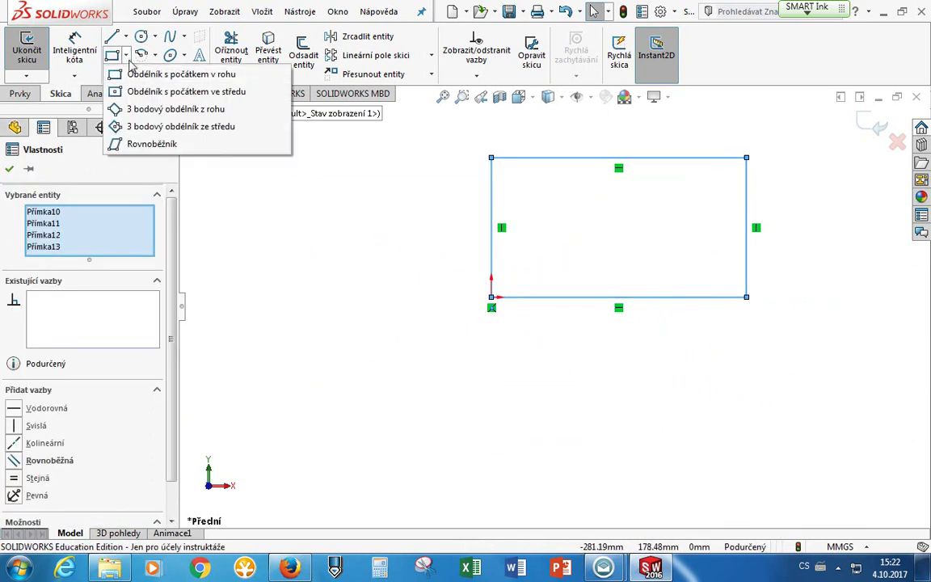
{"action": "left_click", "coordinate": [113, 58]}
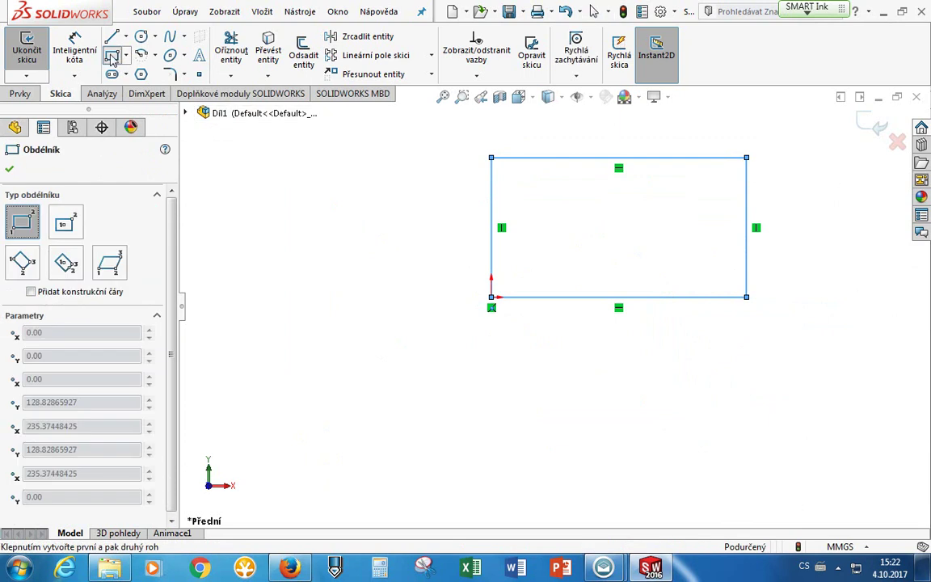
{"action": "left_click", "coordinate": [126, 56]}
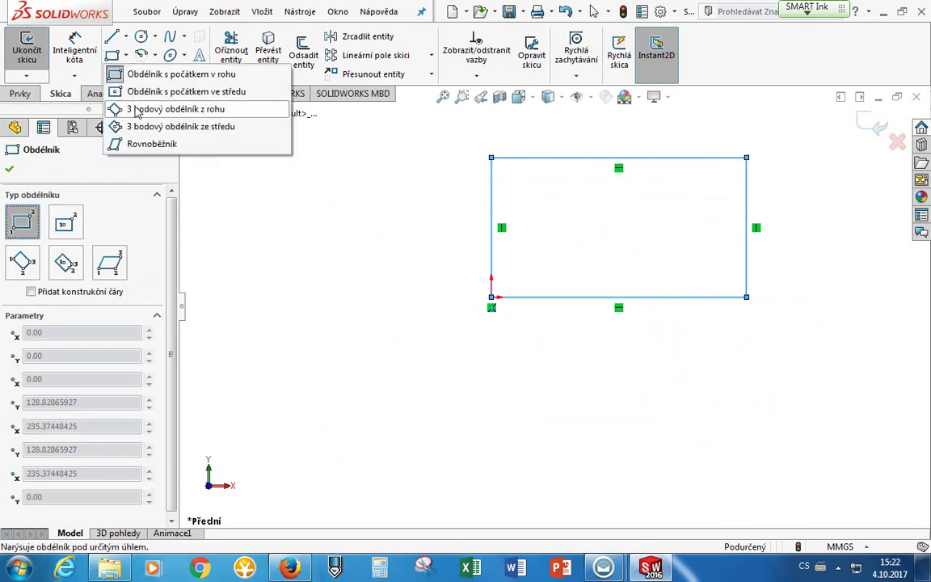
{"action": "left_click", "coordinate": [126, 57]}
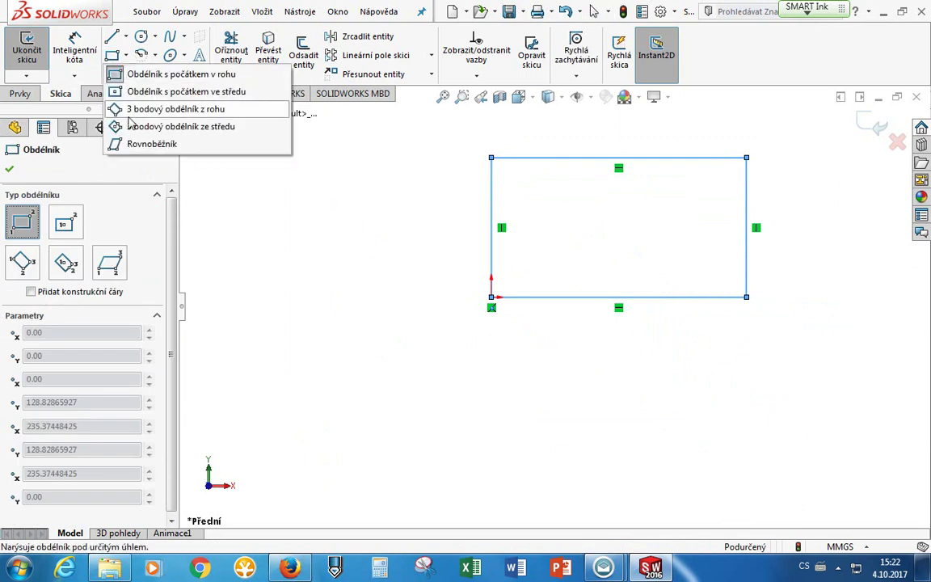
{"action": "left_click", "coordinate": [119, 277]}
{"action": "left_click", "coordinate": [119, 277]}
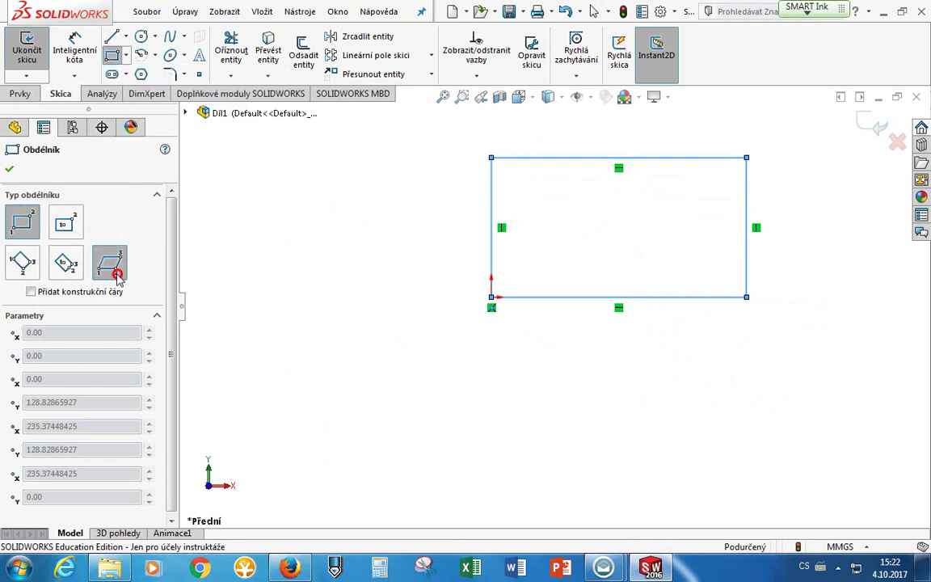
{"action": "left_click", "coordinate": [225, 275]}
{"action": "left_click", "coordinate": [347, 279]}
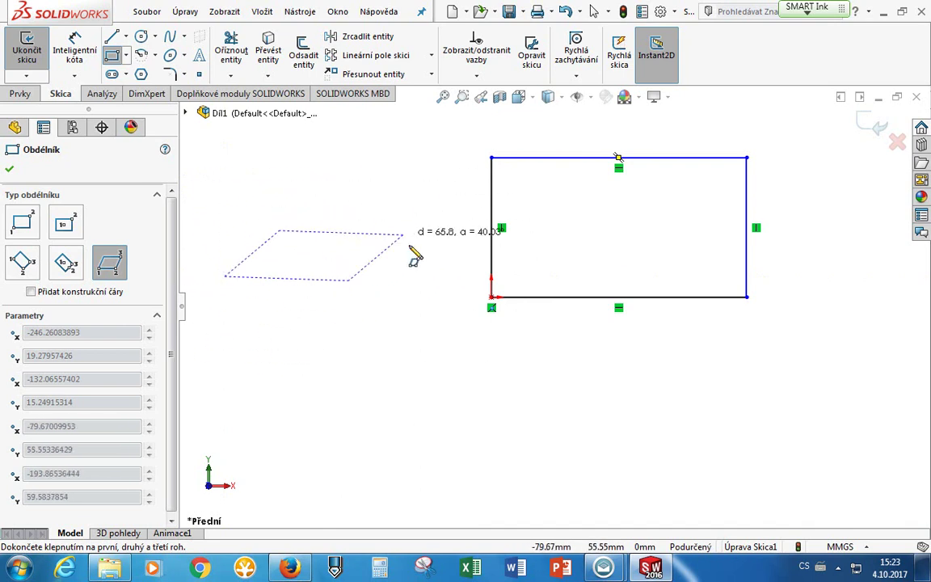
{"action": "key", "text": "Escape"}
{"action": "left_click", "coordinate": [126, 55]}
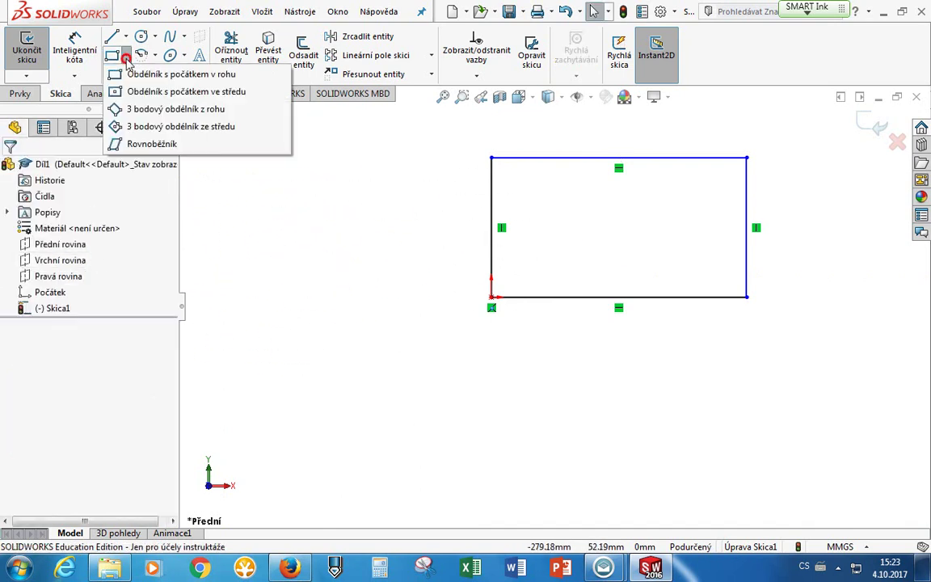
{"action": "left_click", "coordinate": [134, 145]}
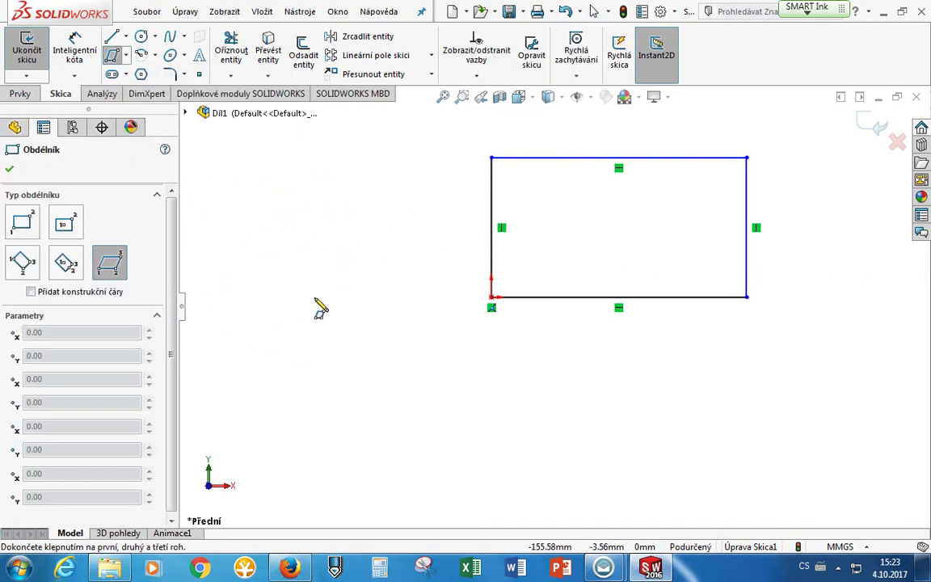
{"action": "left_click", "coordinate": [231, 260]}
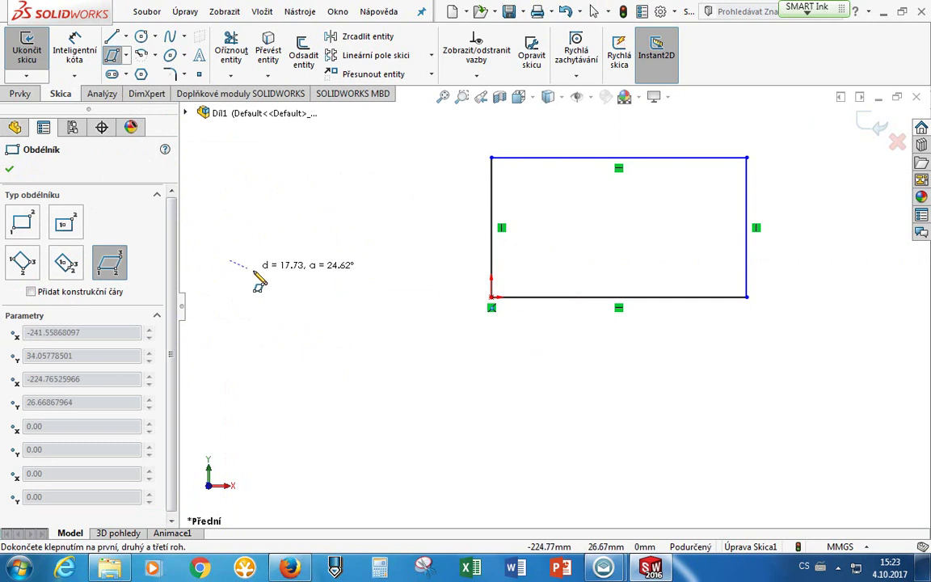
{"action": "left_click", "coordinate": [390, 316]}
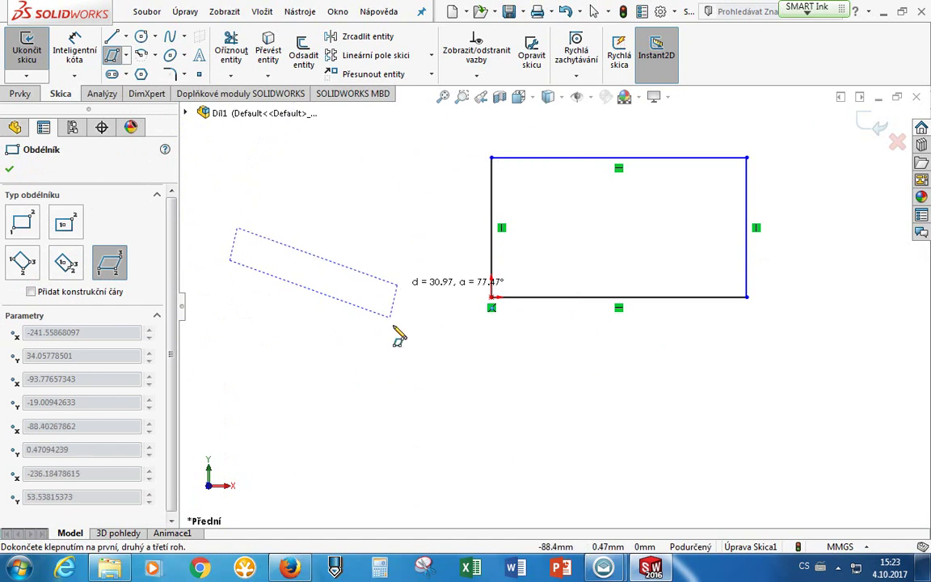
{"action": "key", "text": "Escape"}
{"action": "key", "text": "Escape"}
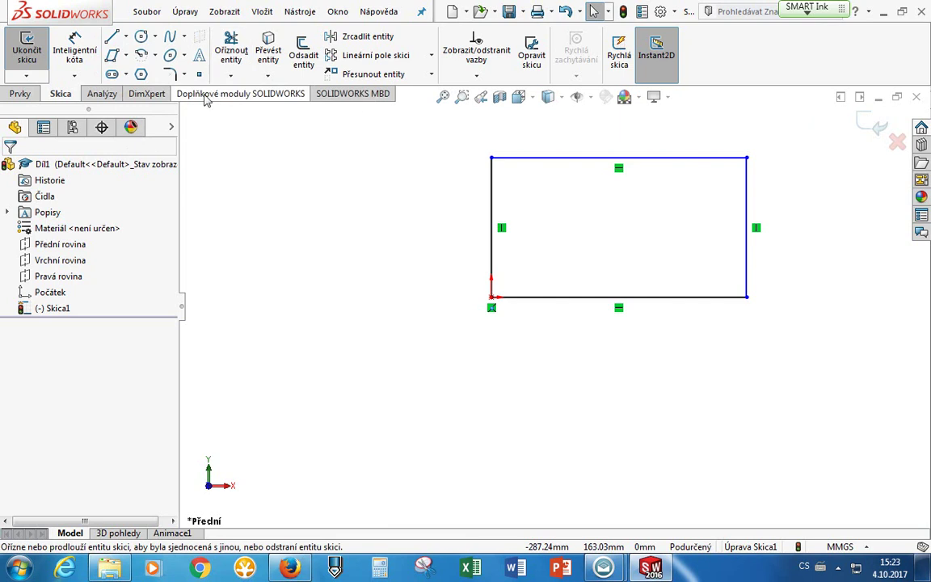
{"action": "left_click", "coordinate": [140, 36]}
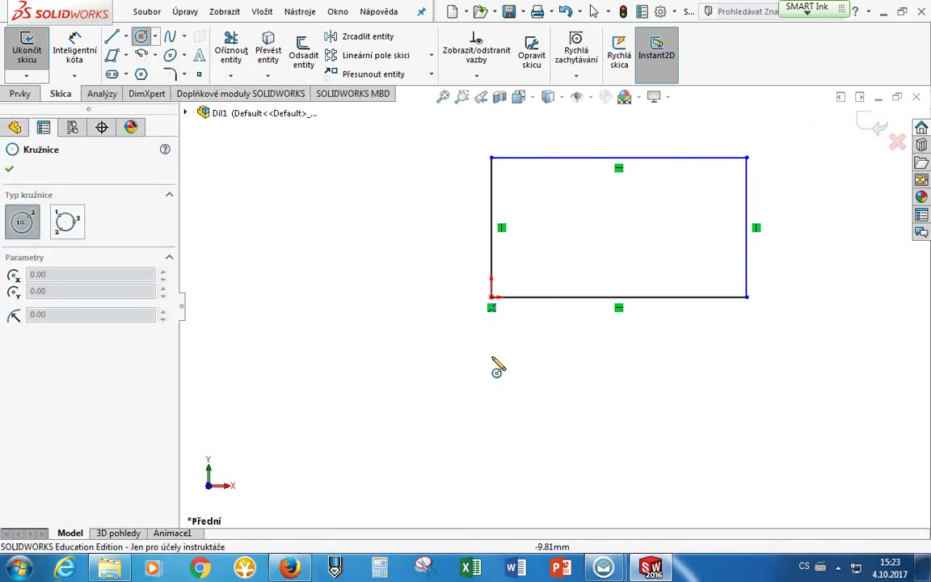
Trim away the rectangle's right vertical side with Power Trim.
{"action": "left_click", "coordinate": [238, 71]}
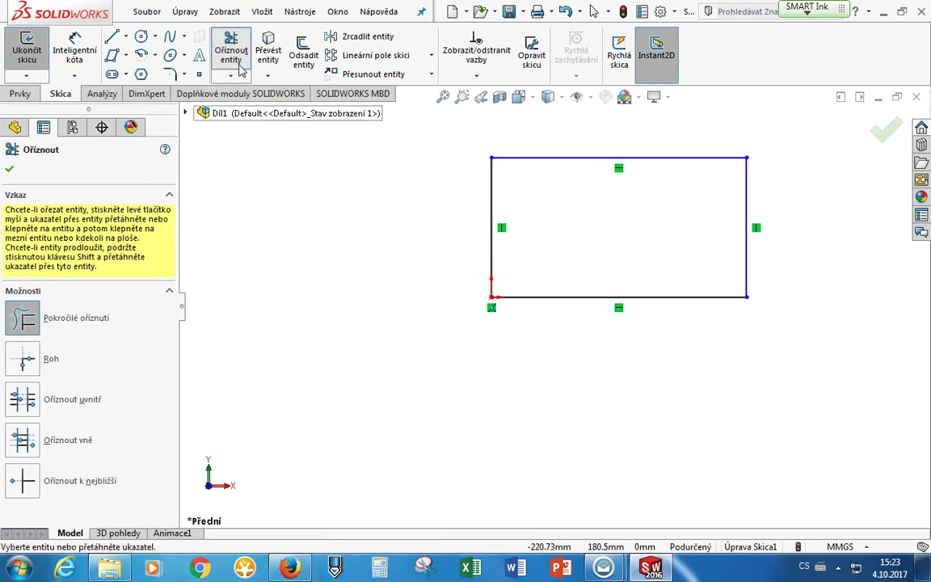
{"action": "left_click", "coordinate": [240, 76]}
{"action": "left_click", "coordinate": [240, 77]}
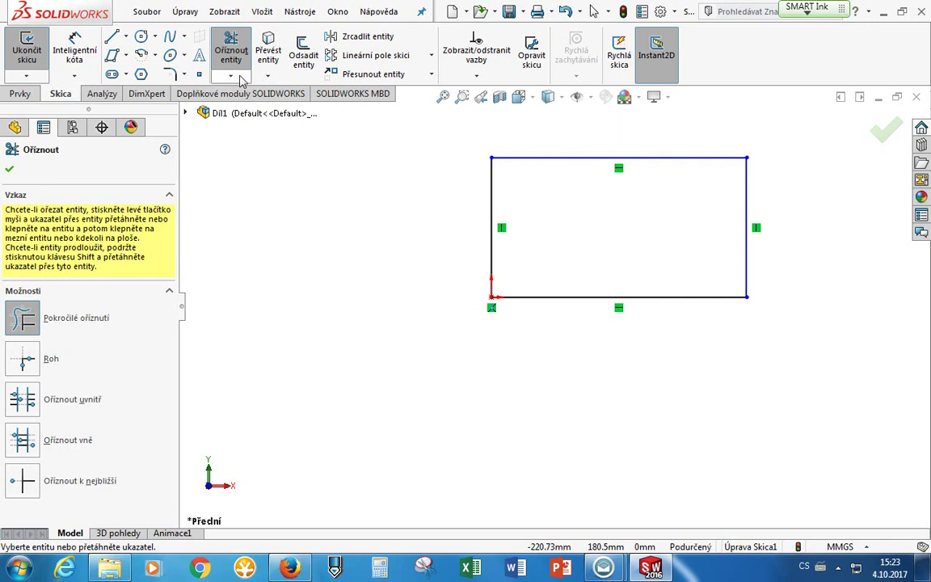
{"action": "mouse_move", "coordinate": [541, 148]}
{"action": "left_mouse_down"}
{"action": "mouse_move", "coordinate": [676, 138]}
{"action": "mouse_move", "coordinate": [780, 146]}
{"action": "mouse_move", "coordinate": [801, 220]}
{"action": "mouse_move", "coordinate": [809, 317]}
{"action": "mouse_move", "coordinate": [825, 337]}
{"action": "mouse_move", "coordinate": [802, 410]}
{"action": "mouse_move", "coordinate": [849, 272]}
{"action": "mouse_move", "coordinate": [796, 381]}
{"action": "mouse_move", "coordinate": [811, 272]}
{"action": "left_mouse_up"}
{"action": "mouse_move", "coordinate": [818, 221]}
{"action": "left_mouse_down"}
{"action": "mouse_move", "coordinate": [811, 208]}
{"action": "mouse_move", "coordinate": [742, 216]}
{"action": "mouse_move", "coordinate": [747, 259]}
{"action": "left_mouse_up"}
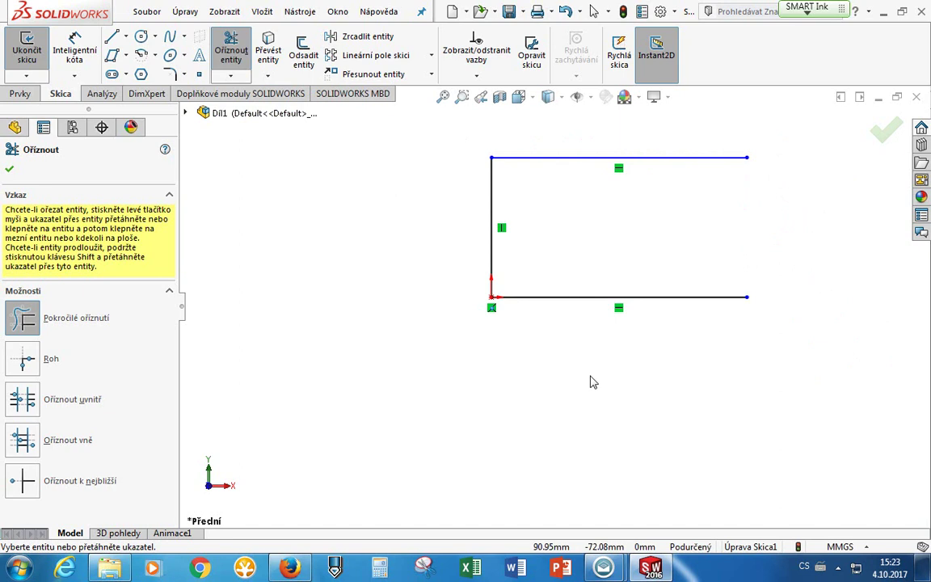
Sketch a circle centered on the midpoint of the rectangle's right side, reaching its upper corner, with a radius of about 64 mm.
{"action": "left_click", "coordinate": [141, 36]}
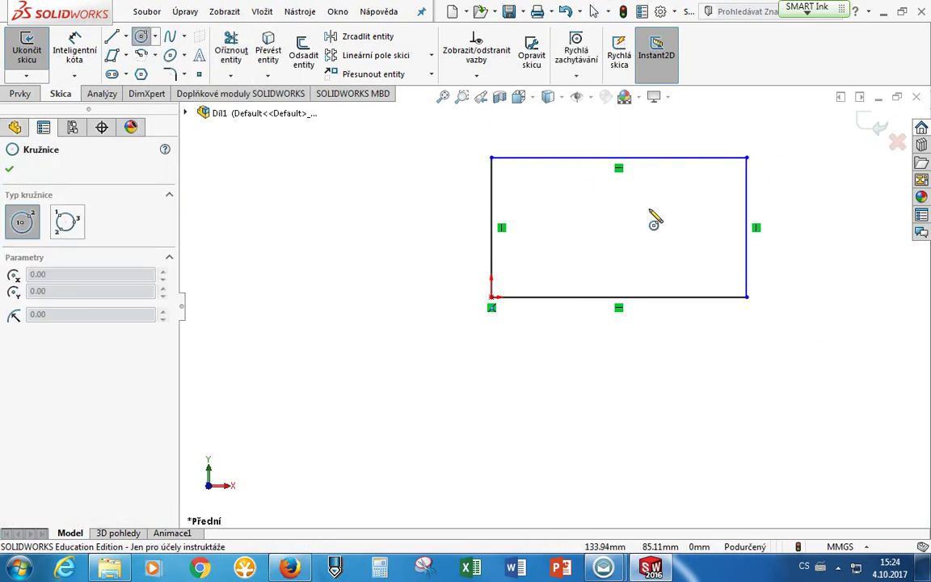
{"action": "left_click", "coordinate": [746, 227]}
{"action": "left_click", "coordinate": [756, 166]}
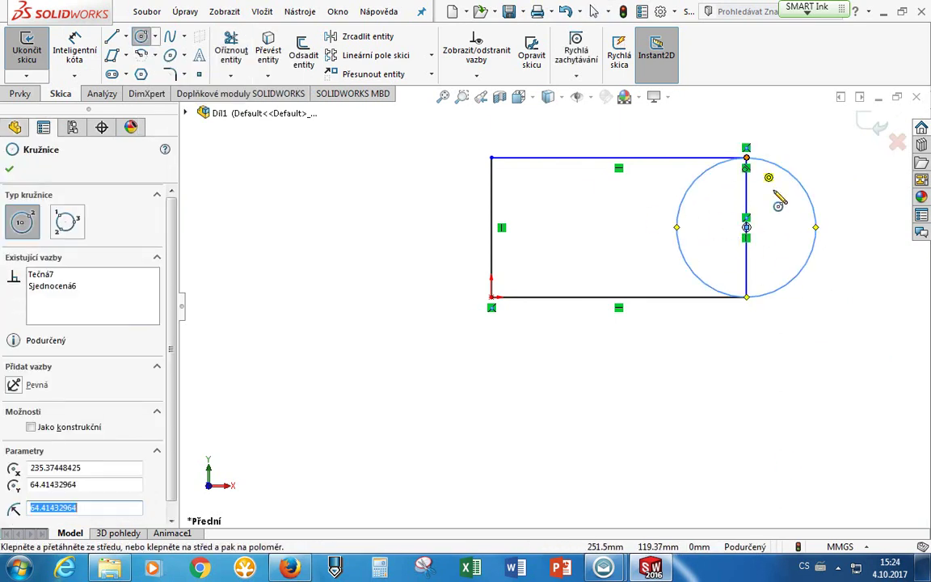
{"action": "key", "text": "Escape"}
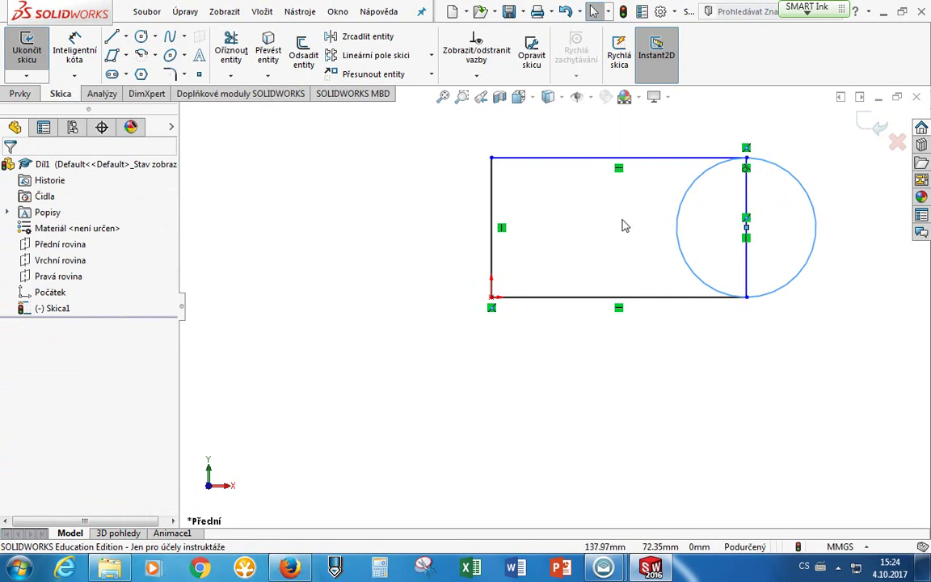
Trim away the circle's inner half and the rectangle's right vertical side with Power Trim, leaving a rounded right end.
{"action": "left_click", "coordinate": [232, 50]}
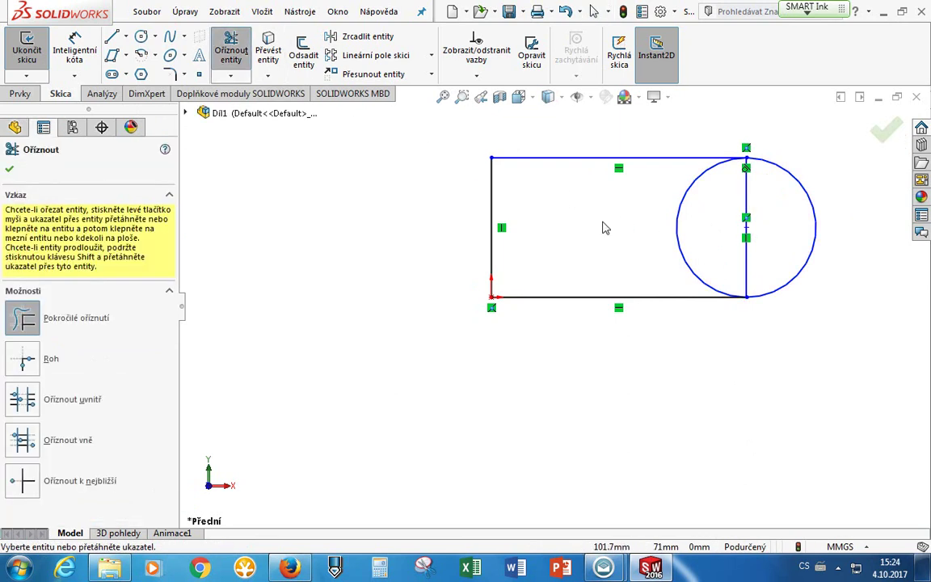
{"action": "mouse_move", "coordinate": [628, 225]}
{"action": "left_mouse_down"}
{"action": "mouse_move", "coordinate": [721, 219]}
{"action": "mouse_move", "coordinate": [756, 229]}
{"action": "left_mouse_up"}
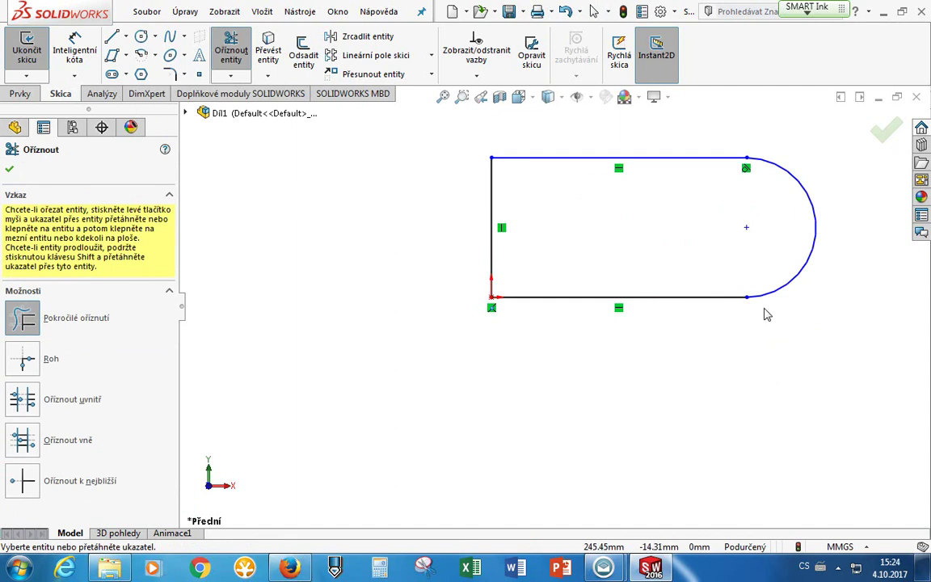
{"action": "left_click", "coordinate": [724, 298]}
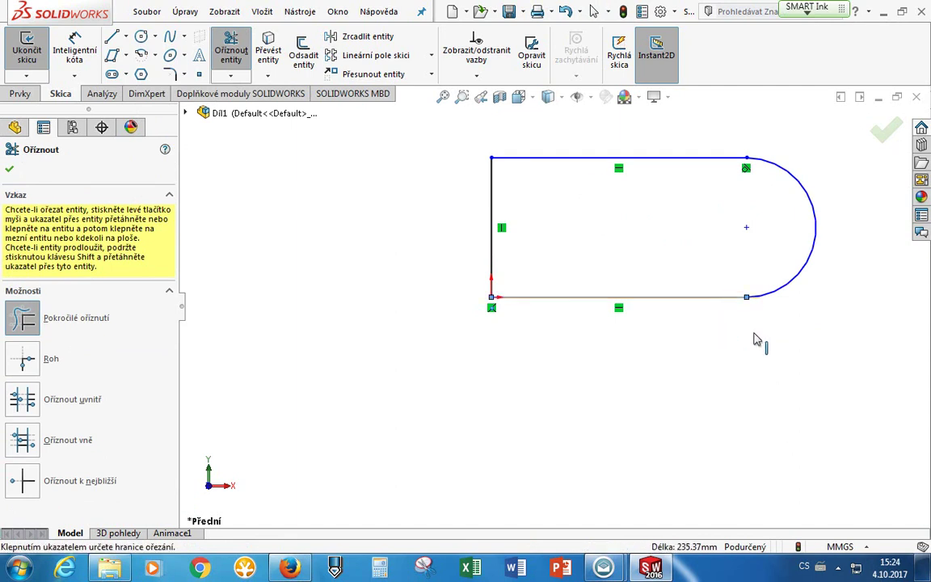
{"action": "mouse_move", "coordinate": [735, 340]}
{"action": "left_mouse_down"}
{"action": "mouse_move", "coordinate": [685, 385]}
{"action": "mouse_move", "coordinate": [640, 374]}
{"action": "mouse_move", "coordinate": [802, 378]}
{"action": "mouse_move", "coordinate": [812, 439]}
{"action": "mouse_move", "coordinate": [609, 402]}
{"action": "mouse_move", "coordinate": [371, 410]}
{"action": "mouse_move", "coordinate": [613, 435]}
{"action": "mouse_move", "coordinate": [813, 411]}
{"action": "left_mouse_up"}
{"action": "key", "text": "Escape"}
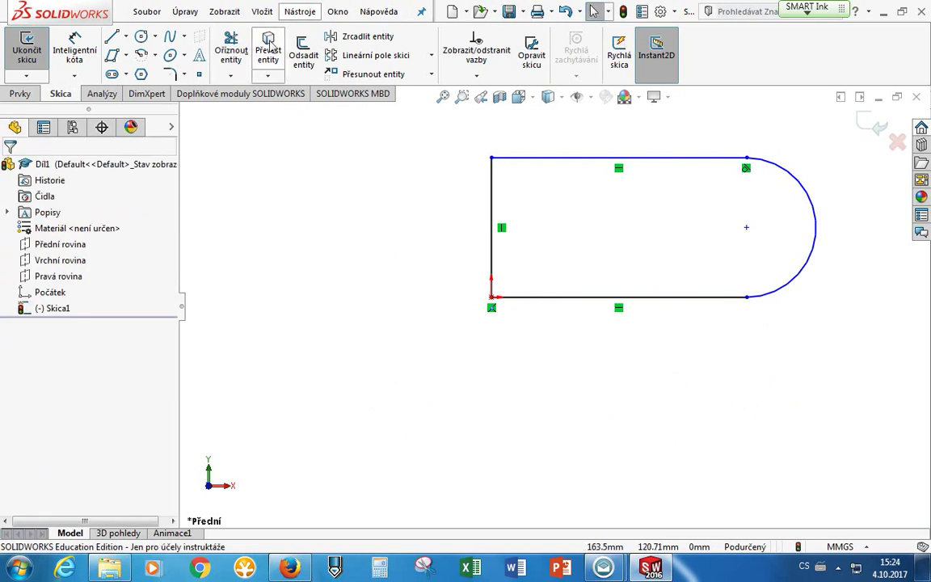
{"action": "left_click", "coordinate": [240, 45]}
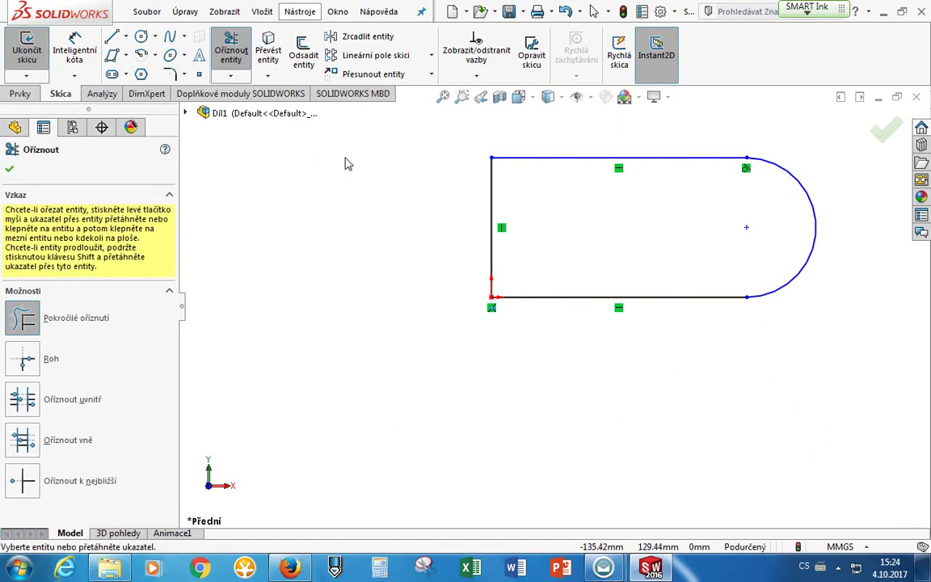
{"action": "key", "text": "Escape"}
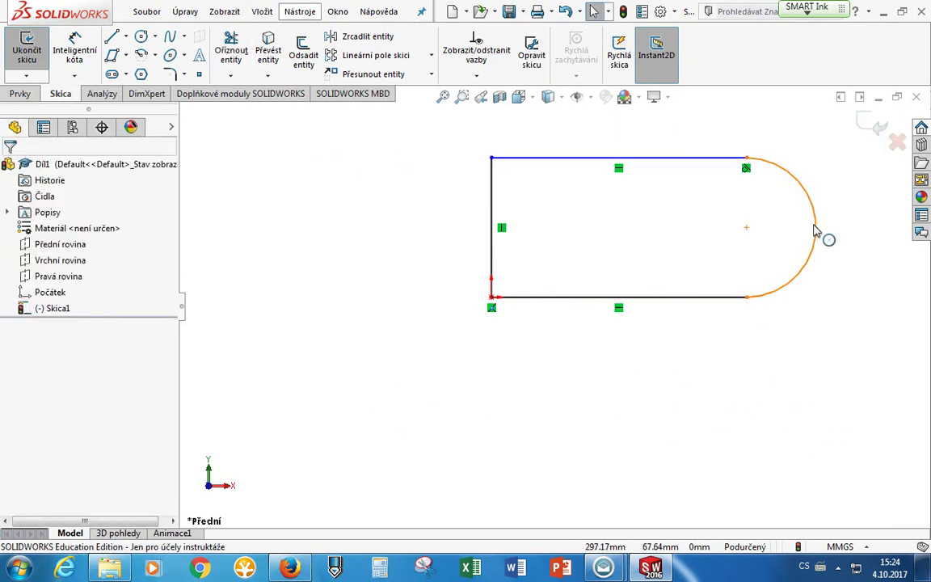
Nudge the end arc slightly and inspect the profile's lines and arc one by one to check how they are defined.
{"action": "mouse_move", "coordinate": [815, 235]}
{"action": "left_mouse_down"}
{"action": "mouse_move", "coordinate": [773, 225]}
{"action": "mouse_move", "coordinate": [815, 242]}
{"action": "left_mouse_up"}
{"action": "left_click", "coordinate": [825, 291]}
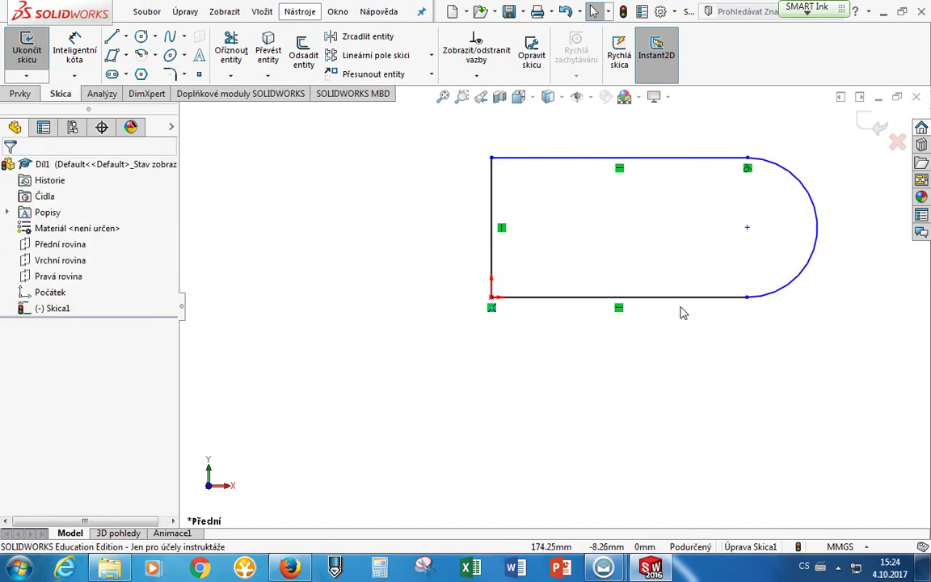
{"action": "left_click", "coordinate": [654, 297]}
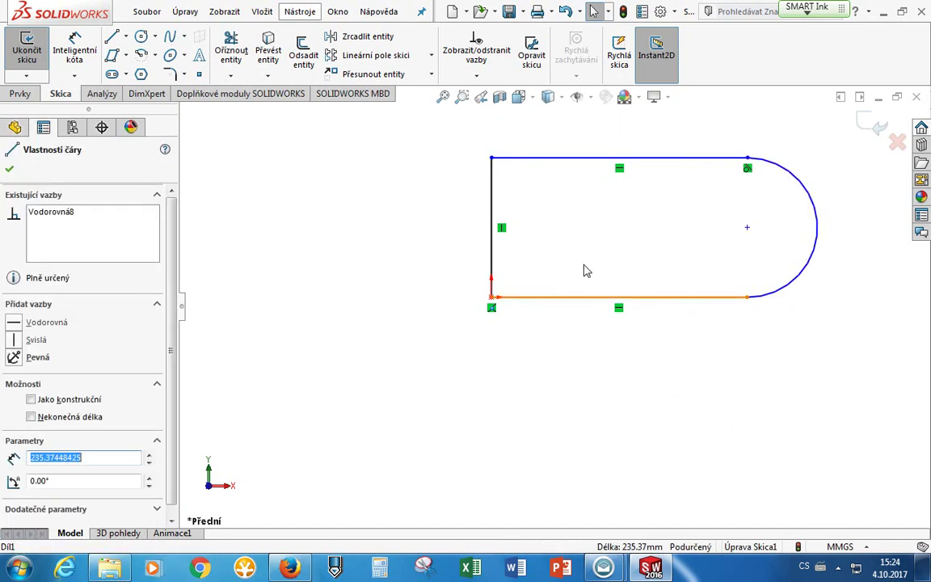
{"action": "left_click", "coordinate": [492, 270]}
{"action": "left_click", "coordinate": [538, 343]}
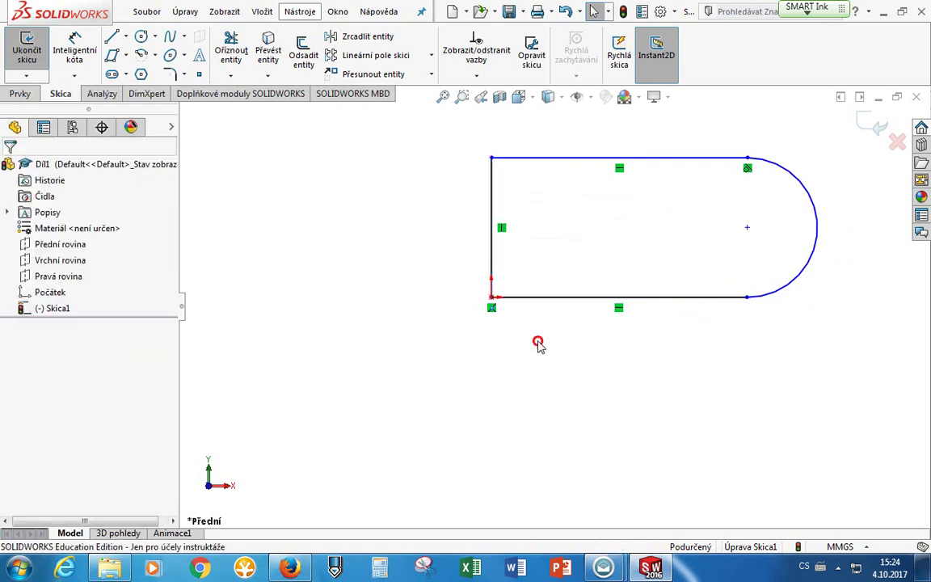
{"action": "left_click", "coordinate": [659, 159]}
{"action": "left_click", "coordinate": [798, 181]}
{"action": "left_click", "coordinate": [810, 353]}
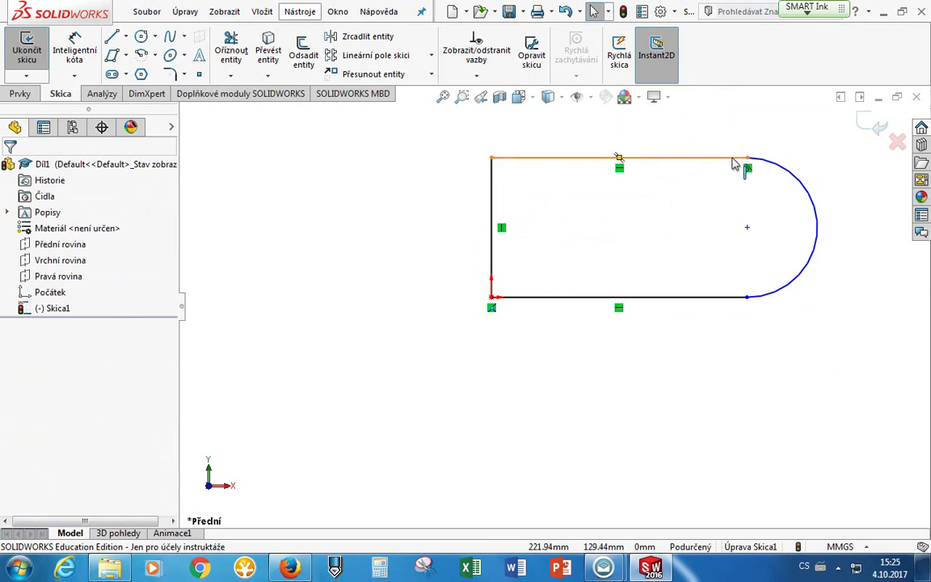
Pull the upper junction of the line and arc upward, making the profile about 141 mm high.
{"action": "left_click", "coordinate": [733, 159]}
{"action": "mouse_move", "coordinate": [732, 152]}
{"action": "left_mouse_down"}
{"action": "mouse_move", "coordinate": [755, 156]}
{"action": "mouse_move", "coordinate": [773, 114]}
{"action": "mouse_move", "coordinate": [757, 264]}
{"action": "mouse_move", "coordinate": [727, 138]}
{"action": "mouse_move", "coordinate": [728, 156]}
{"action": "mouse_move", "coordinate": [816, 157]}
{"action": "mouse_move", "coordinate": [840, 146]}
{"action": "mouse_move", "coordinate": [583, 159]}
{"action": "mouse_move", "coordinate": [739, 148]}
{"action": "left_mouse_up"}
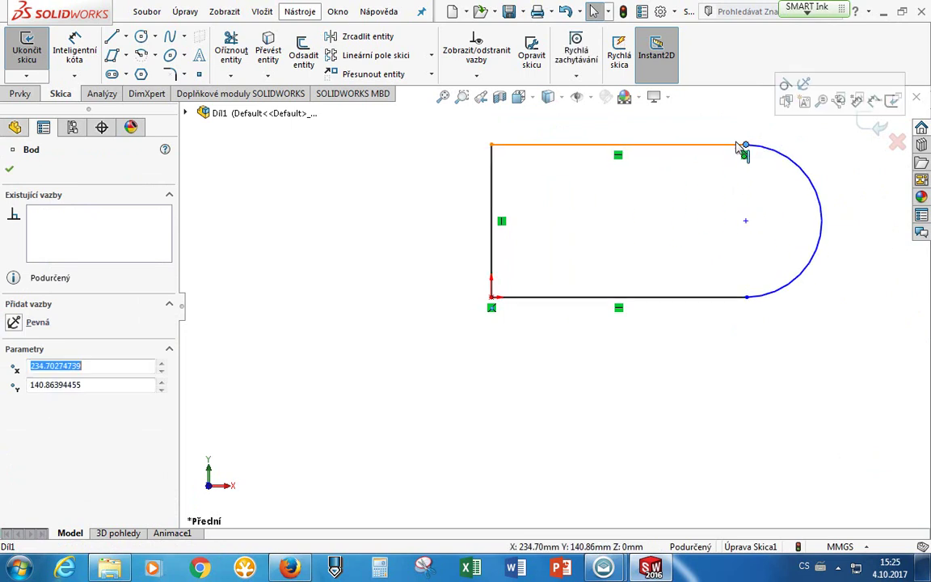
{"action": "left_click", "coordinate": [272, 152]}
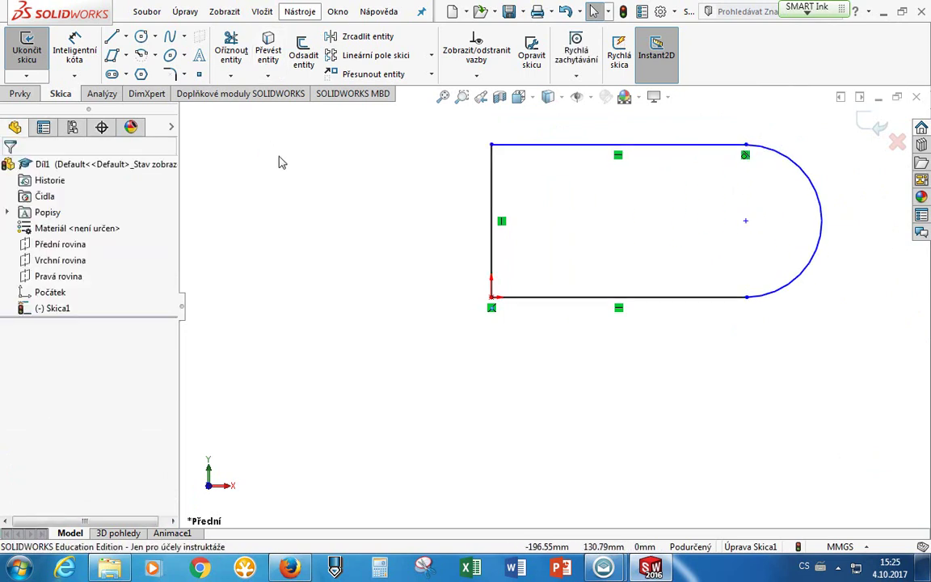
Dimension the top horizontal line with Smart Dimension and set its length to 234 mm.
{"action": "left_click", "coordinate": [75, 65]}
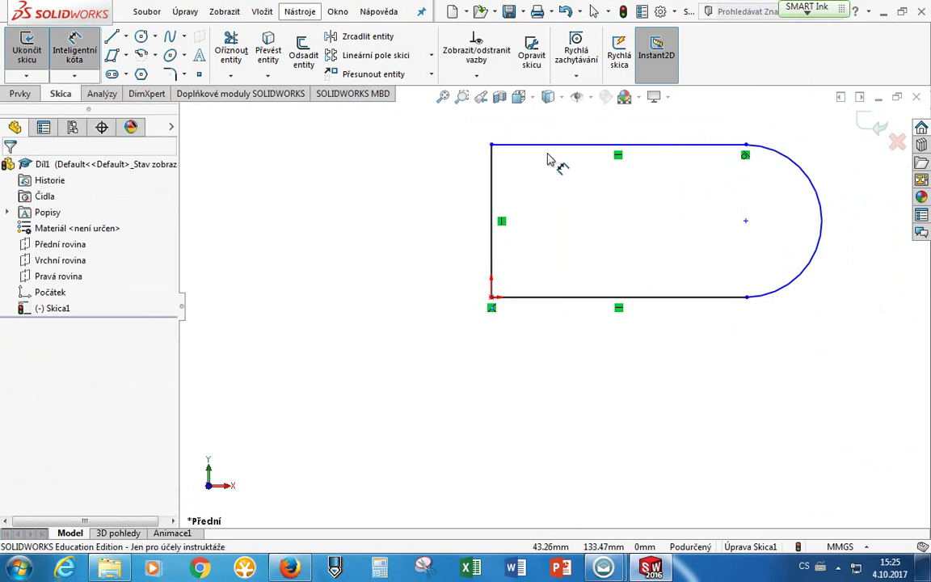
{"action": "left_click", "coordinate": [493, 146]}
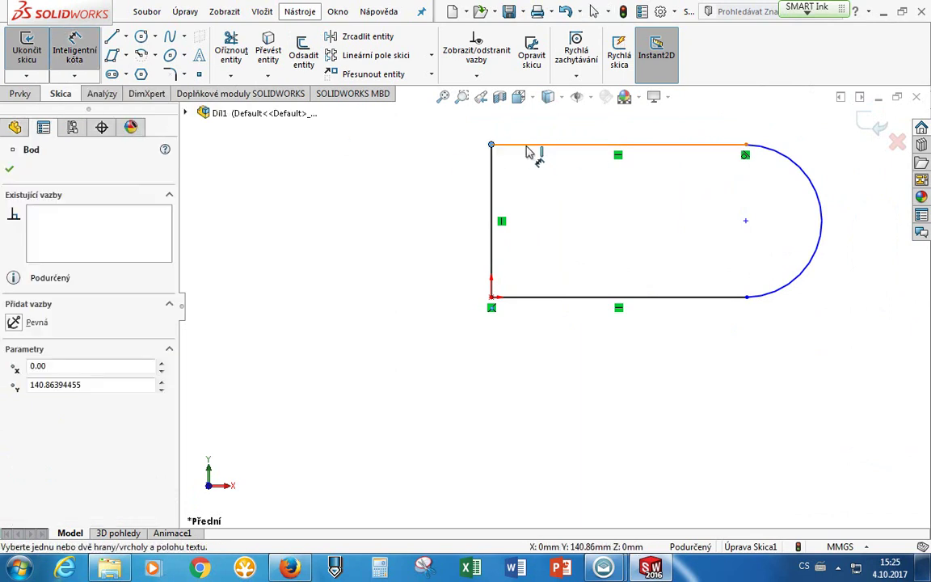
{"action": "left_click", "coordinate": [746, 146]}
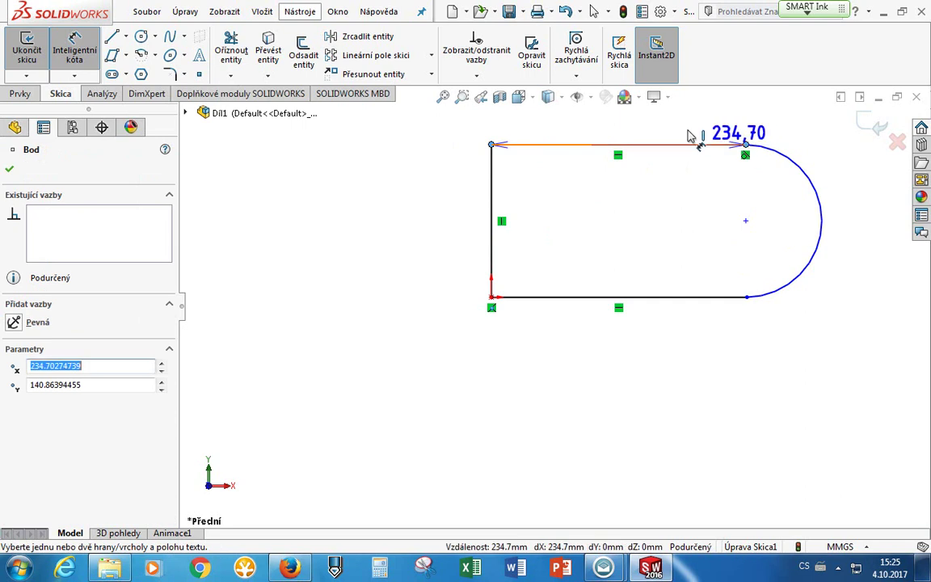
{"action": "key", "text": "Escape"}
{"action": "left_click", "coordinate": [625, 151]}
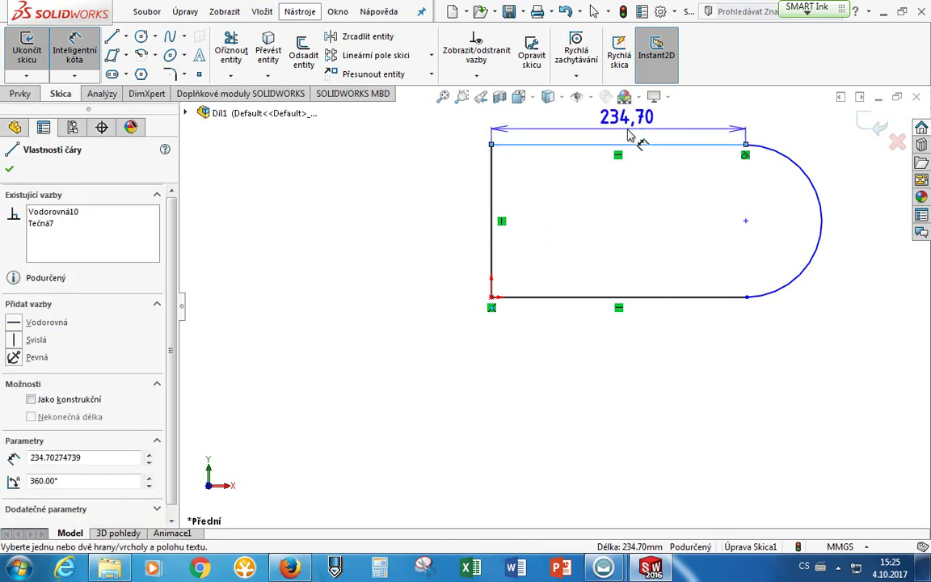
{"action": "scroll", "coordinate": [630, 146], "scroll_direction": "down", "scroll_amount": 2}
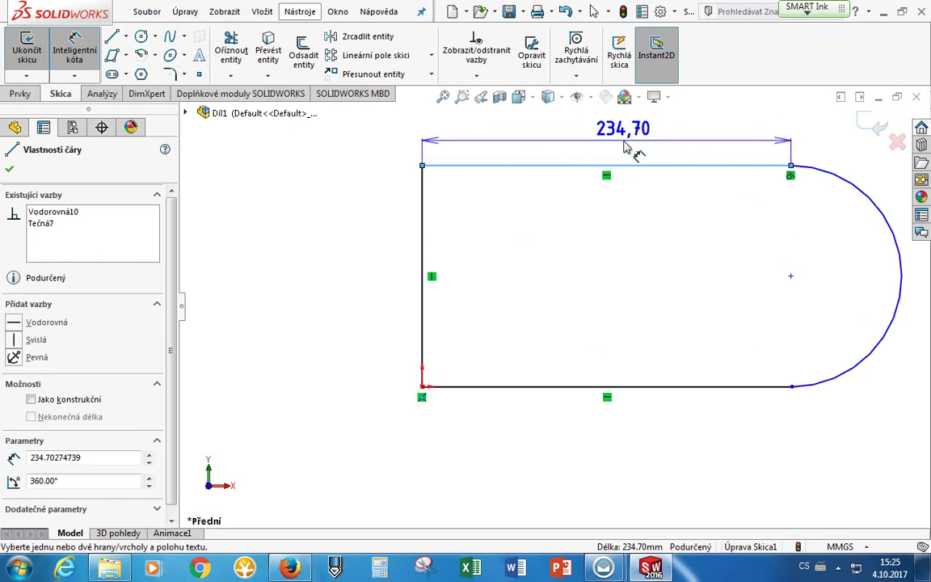
{"action": "left_click", "coordinate": [625, 148]}
{"action": "left_click_drag", "start_coordinate": [680, 113], "coordinate": [693, 180]}
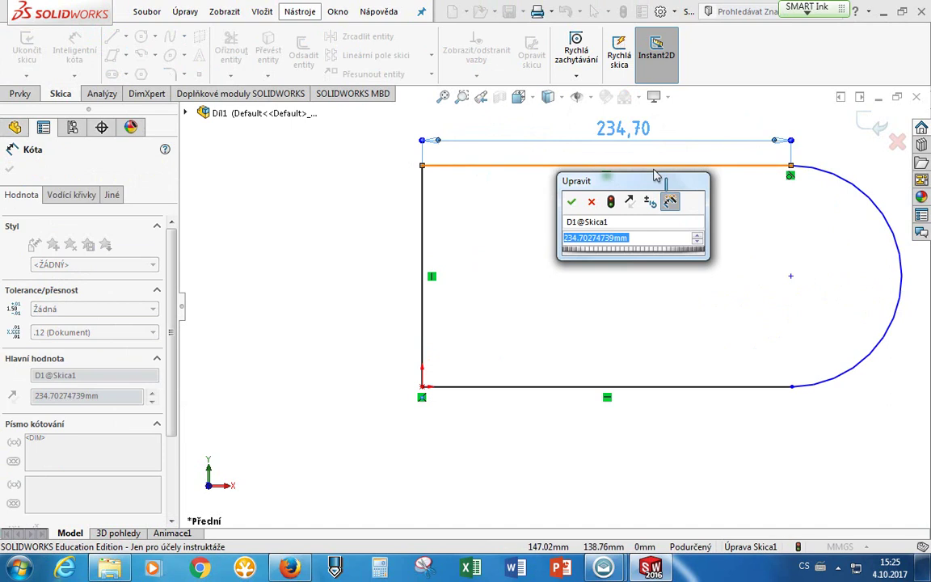
{"action": "type", "text": "234"}
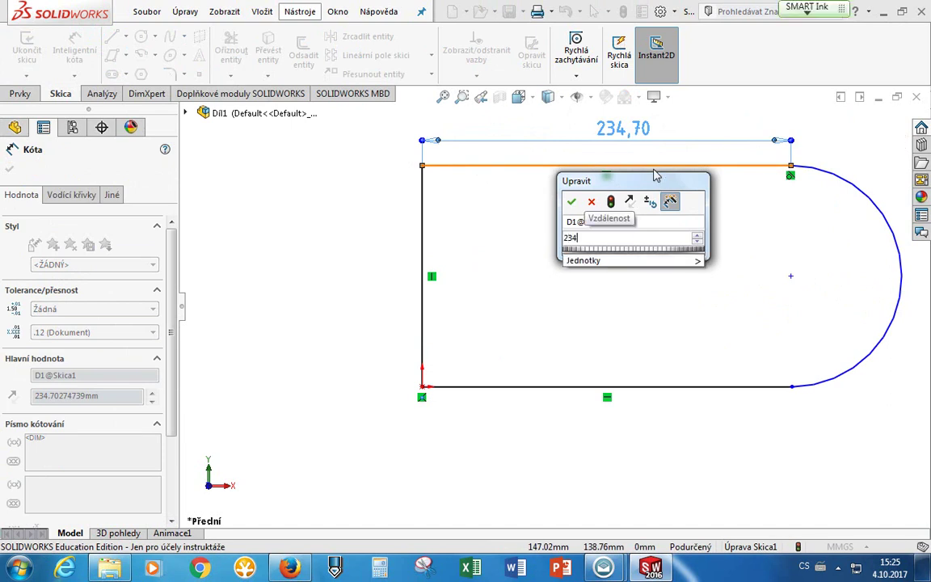
{"action": "key", "text": "Return"}
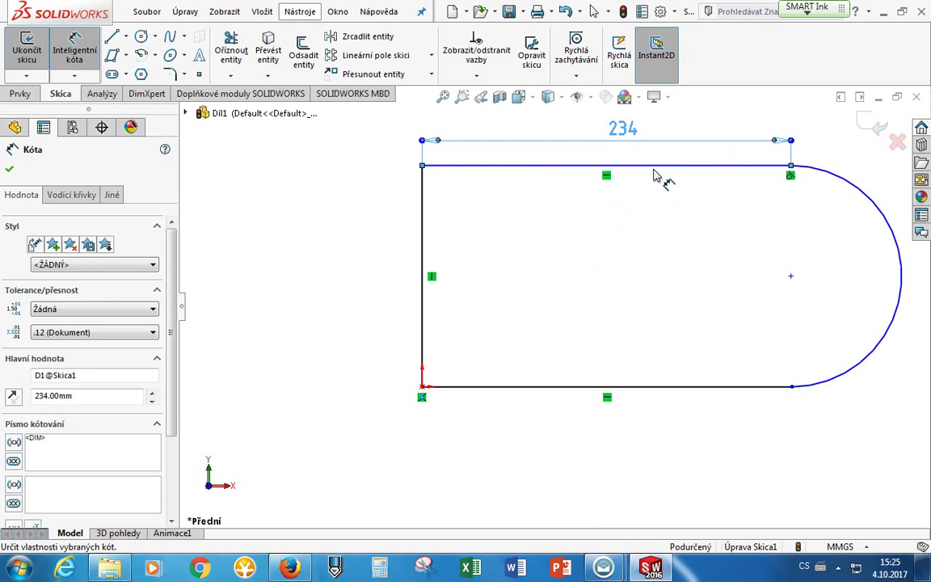
{"action": "key", "text": "Escape"}
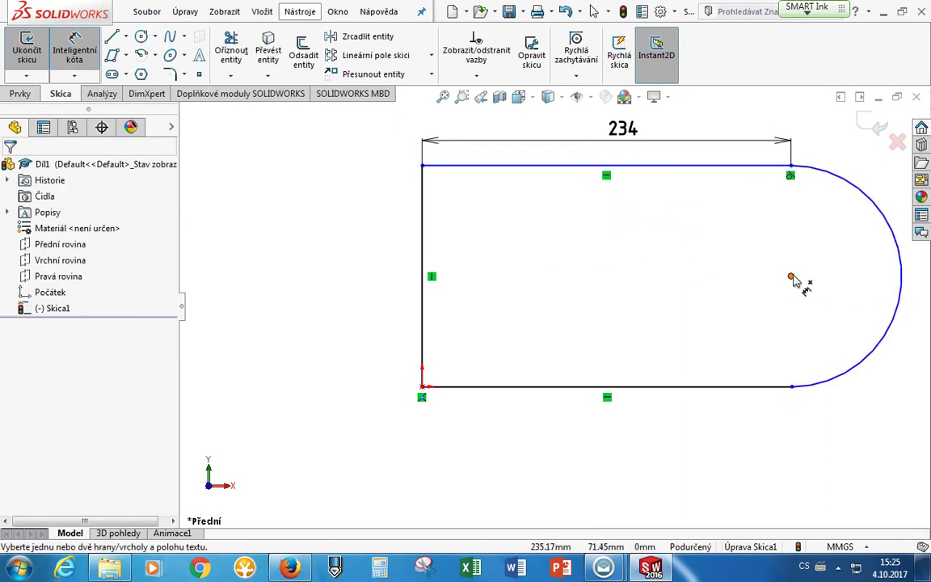
Dimension the end arc and set its radius to 70 mm.
{"action": "left_click", "coordinate": [881, 343]}
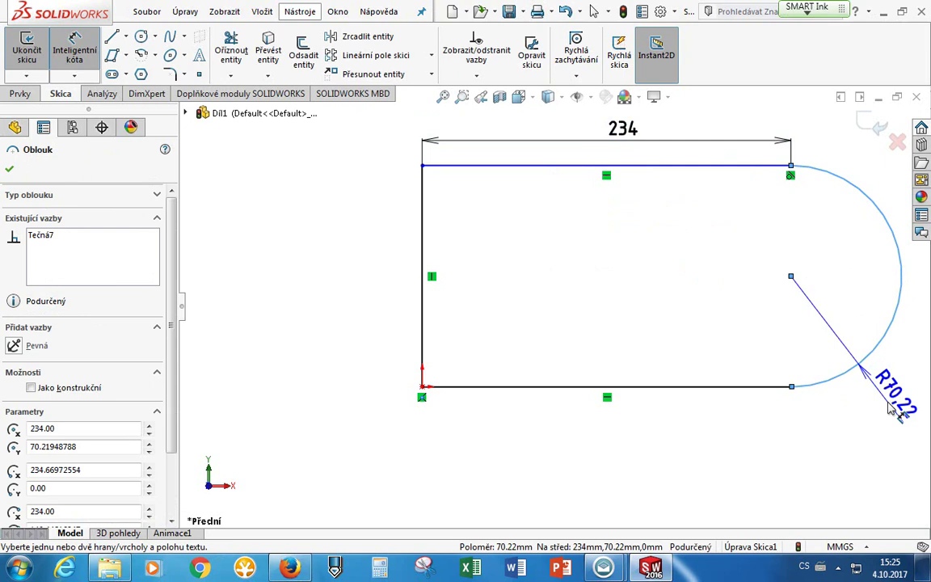
{"action": "left_click", "coordinate": [891, 410]}
{"action": "type", "text": "70"}
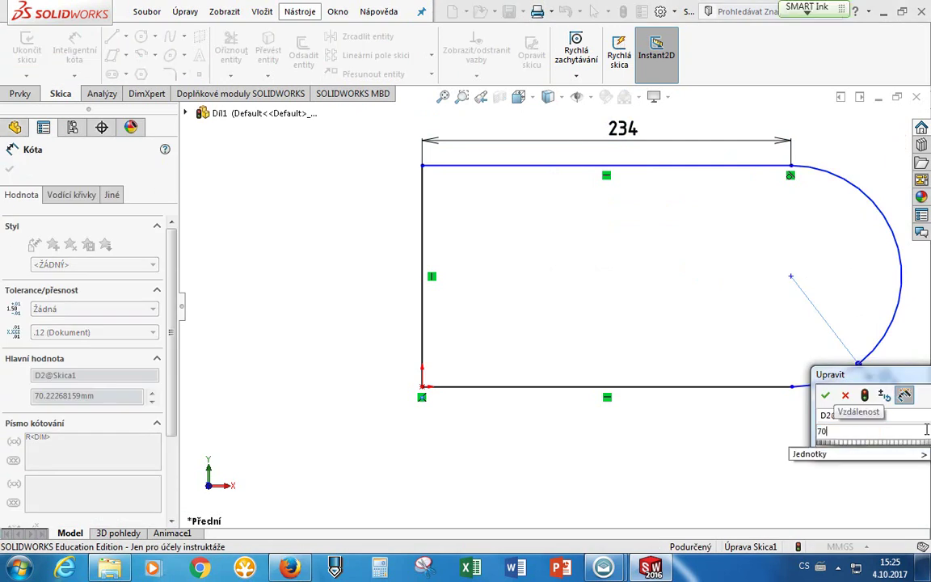
{"action": "left_click", "coordinate": [825, 395]}
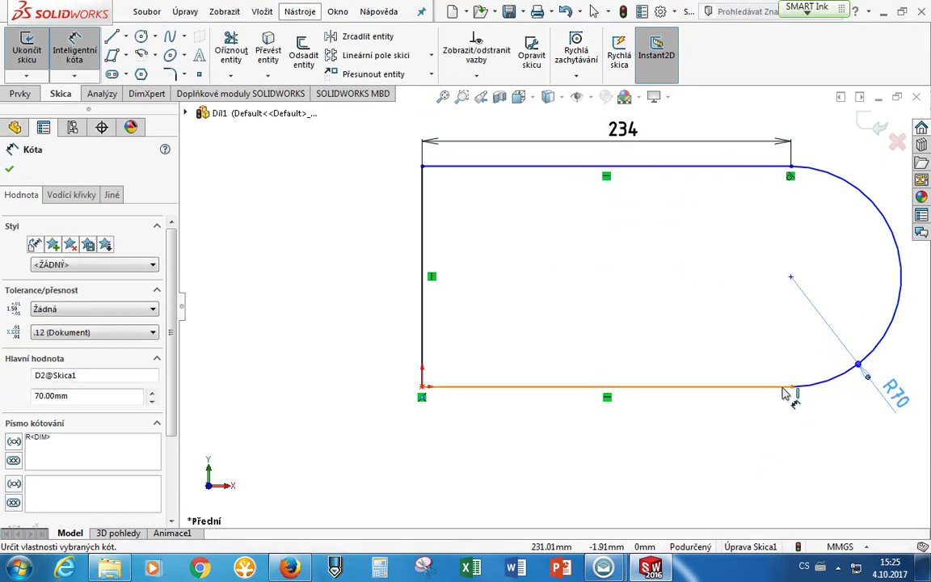
Dimension the left vertical line with a height of 140 mm, placing the dimension outside the profile.
{"action": "left_click", "coordinate": [421, 338]}
{"action": "left_click", "coordinate": [348, 327]}
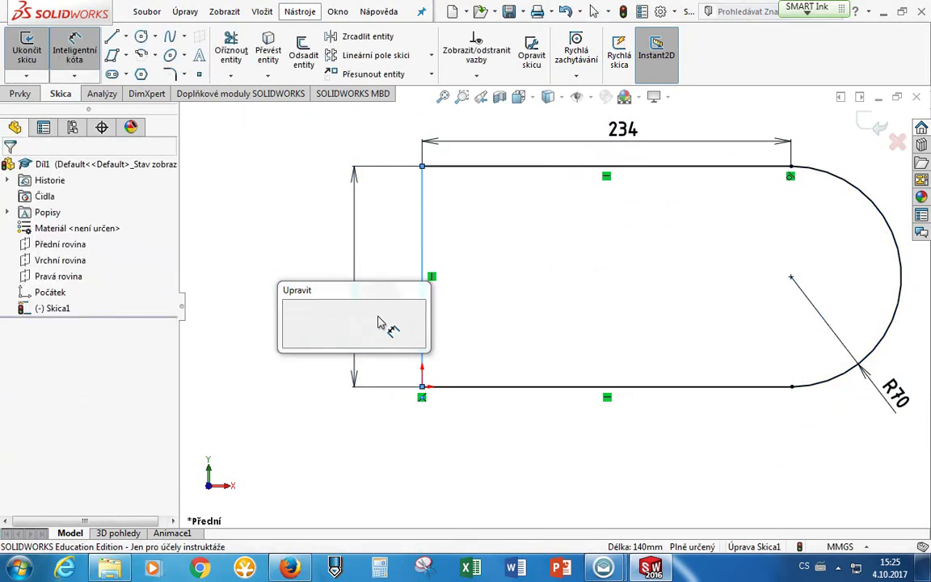
{"action": "type", "text": "140"}
{"action": "key", "text": "Return"}
{"action": "left_click", "coordinate": [440, 484]}
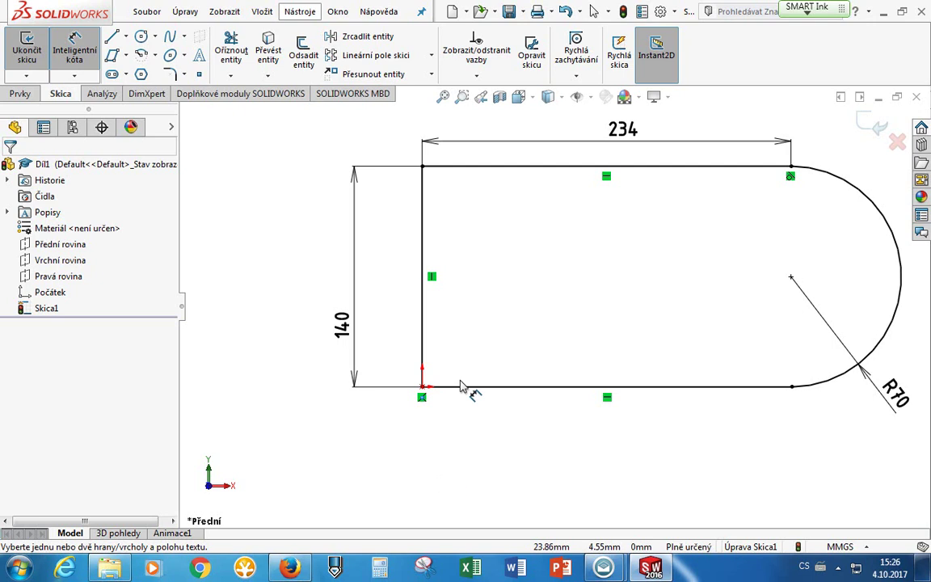
{"action": "key", "text": "z"}
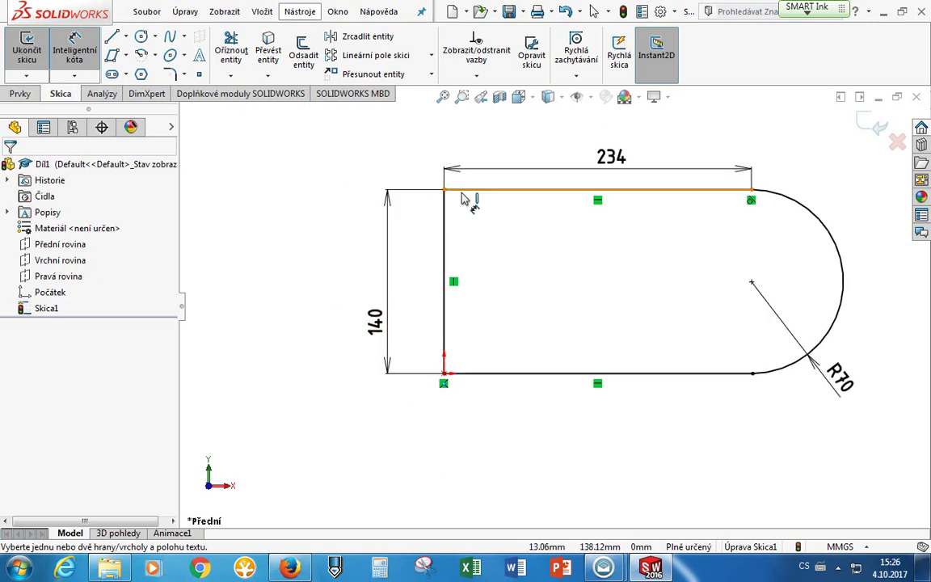
Switch to Windows Explorer and open 1.jpg from the "Solidworks for begginers" folder on the KINGSTON (E:) drive.
{"action": "left_click", "coordinate": [110, 569]}
{"action": "left_click", "coordinate": [222, 380]}
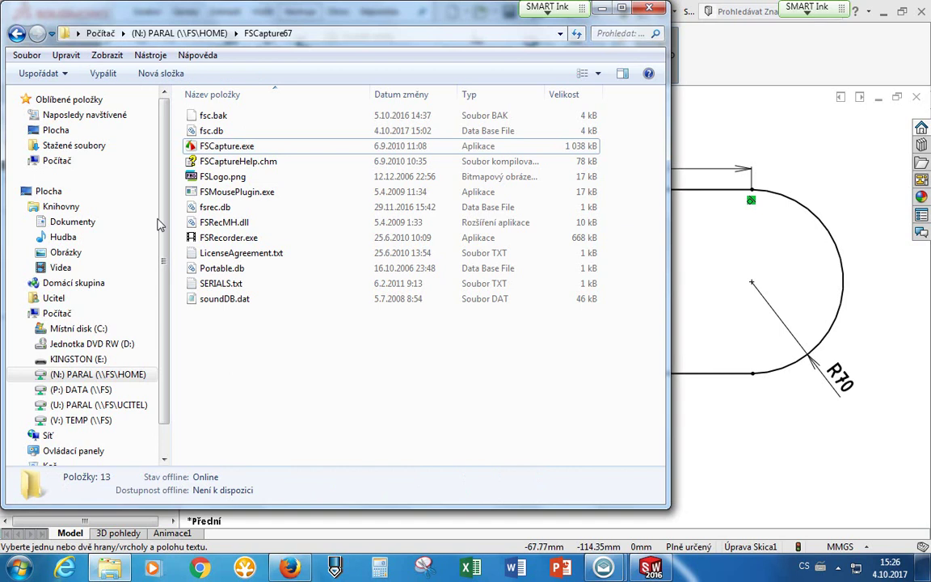
{"action": "left_click", "coordinate": [16, 33]}
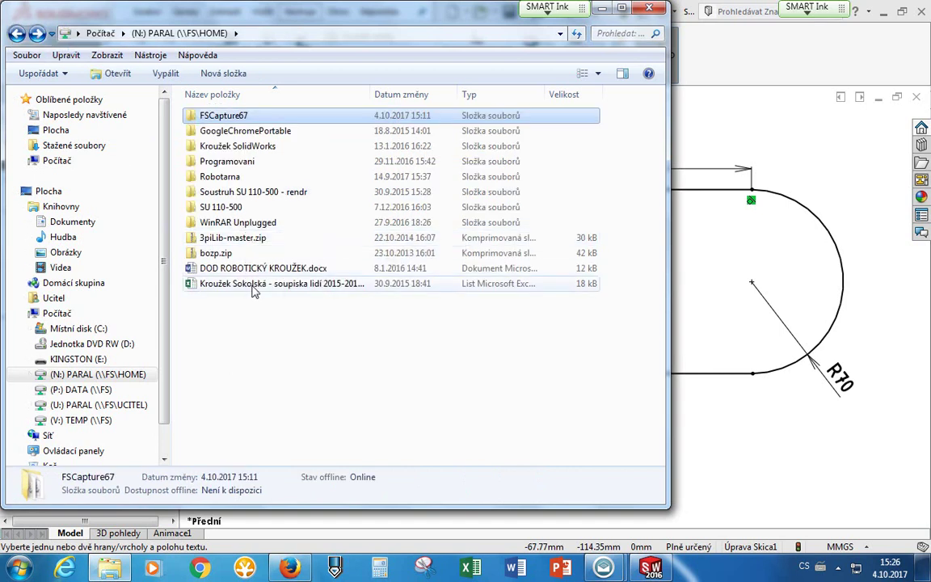
{"action": "left_click", "coordinate": [125, 357]}
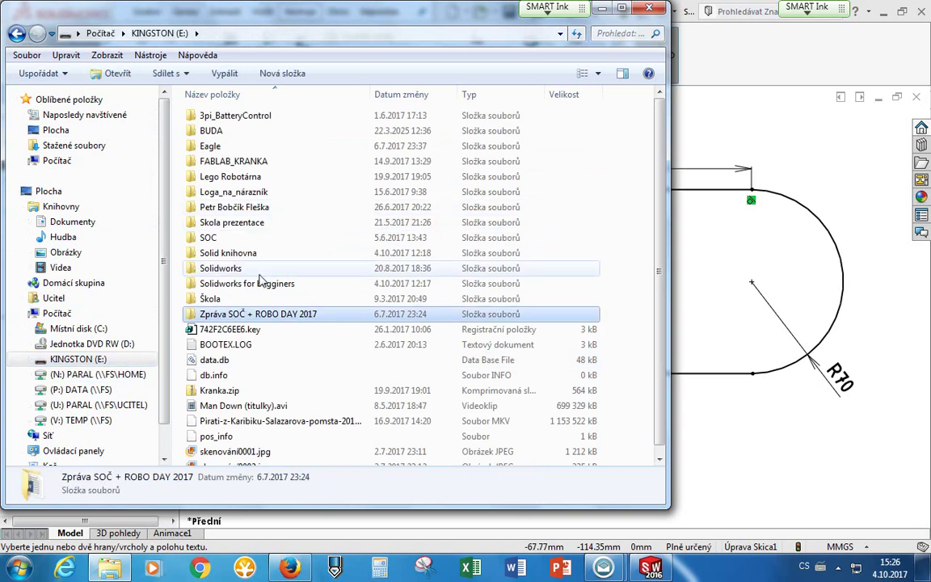
{"action": "double_click", "coordinate": [225, 283]}
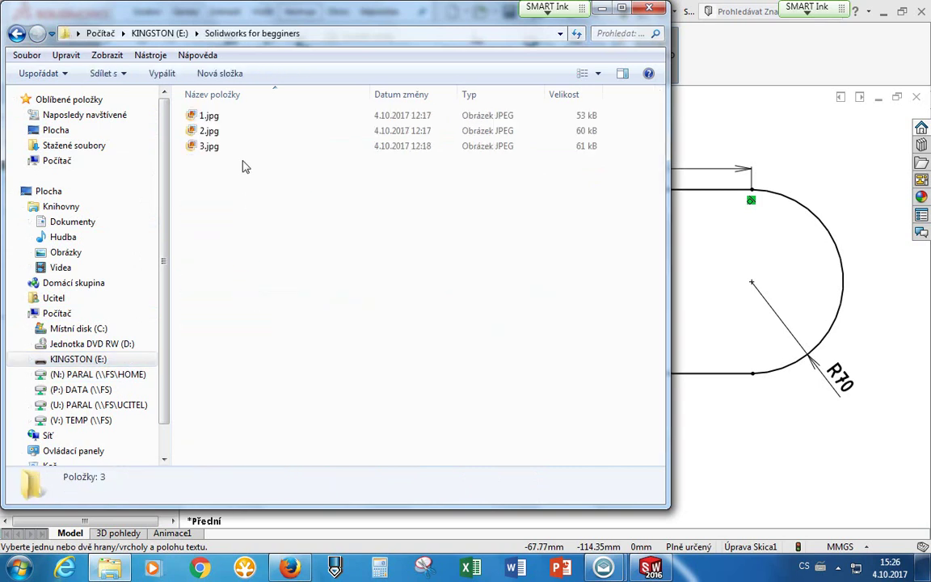
{"action": "double_click", "coordinate": [210, 115]}
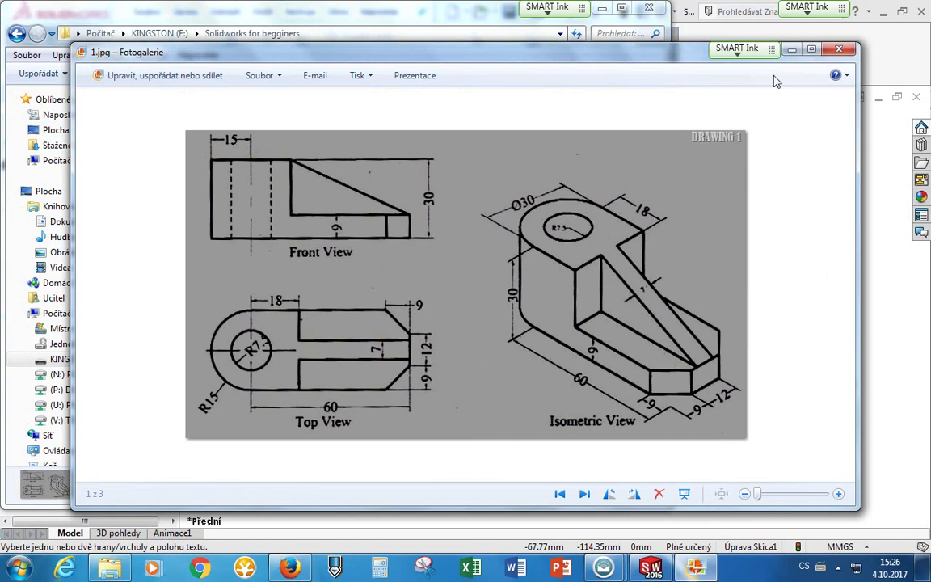
Maximize and enlarge Drawing 1 to examine its front, top and isometric views, and switch back to SolidWorks.
{"action": "double_click", "coordinate": [619, 59]}
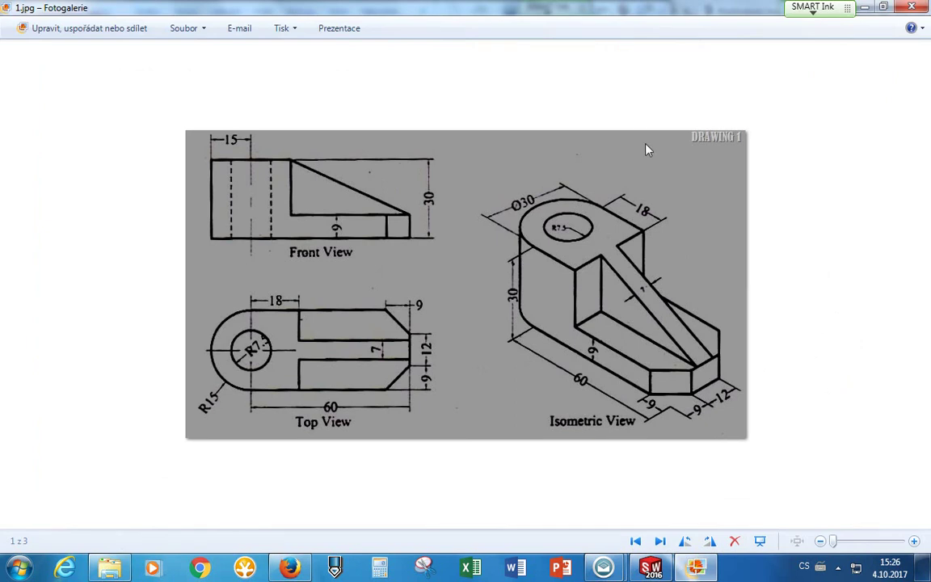
{"action": "scroll", "coordinate": [606, 390], "scroll_direction": "up", "scroll_amount": 1}
{"action": "scroll", "coordinate": [607, 390], "scroll_direction": "up", "scroll_amount": 1}
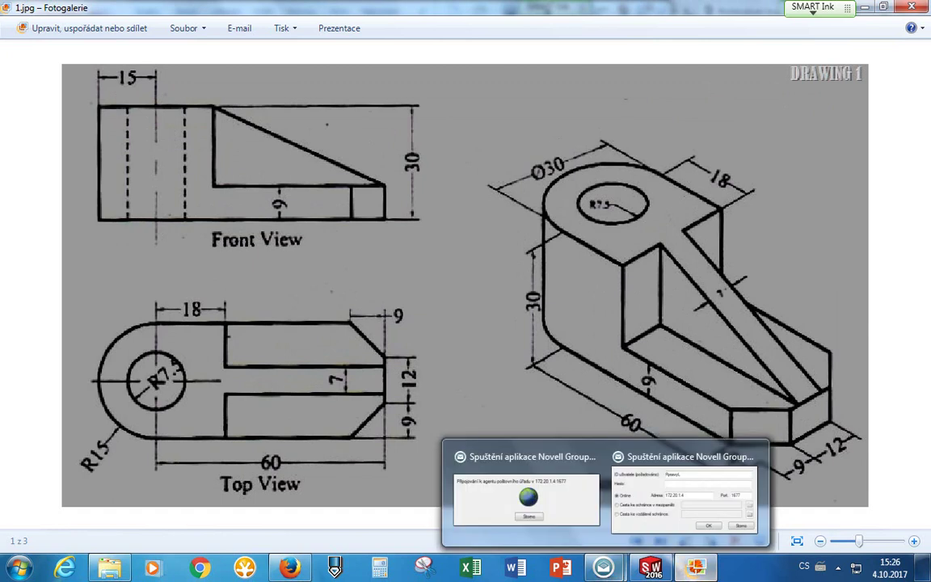
{"action": "mouse_move", "coordinate": [636, 535]}
{"action": "left_click", "coordinate": [653, 569]}
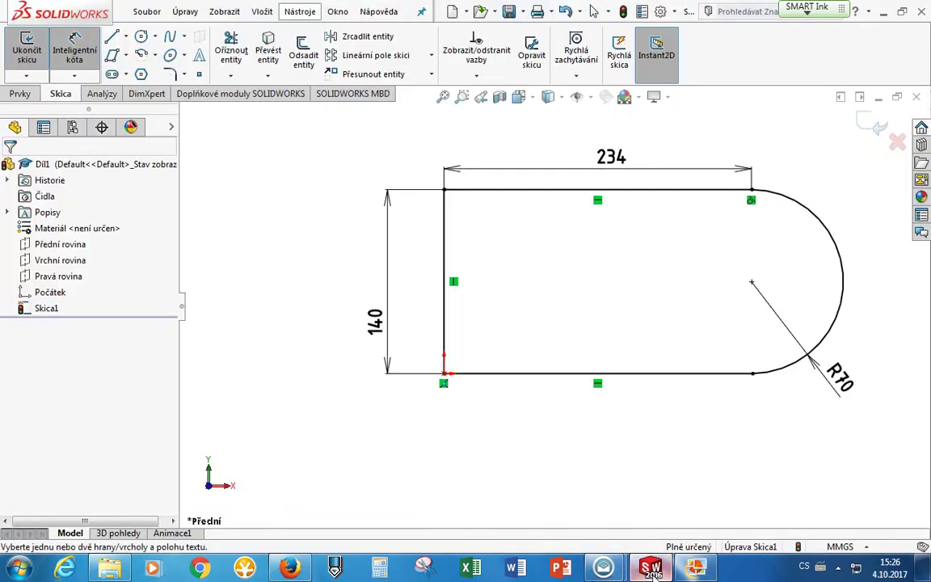
Switch to Windows Explorer and copy 1.jpg from the "Solidworks for begginers" folder on the KINGSTON (E:) drive.
{"action": "mouse_move", "coordinate": [603, 570]}
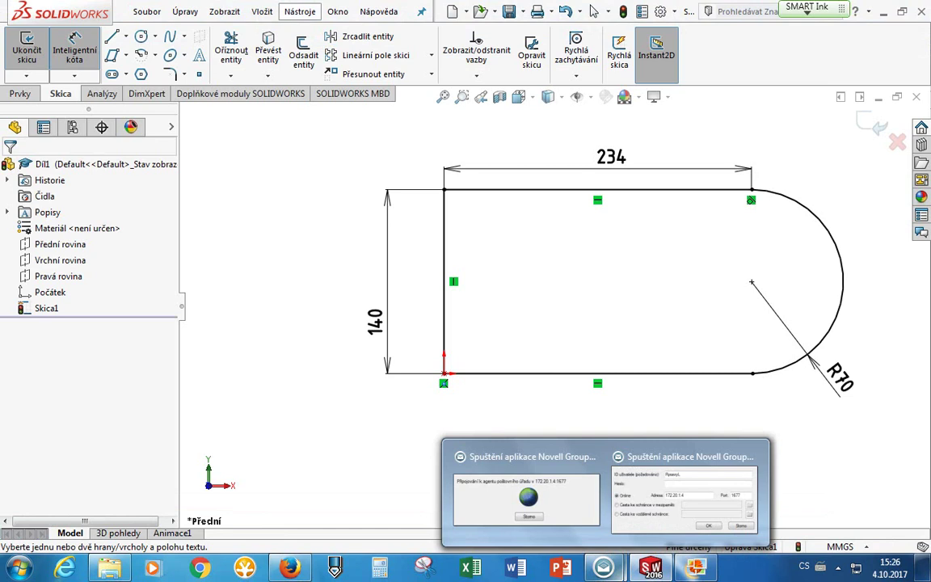
{"action": "left_click", "coordinate": [109, 569]}
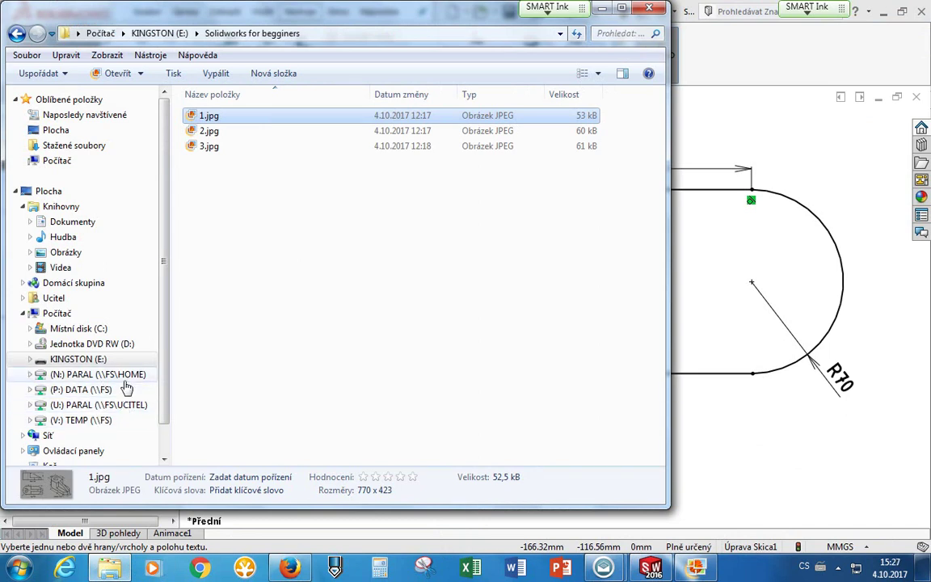
{"action": "left_click", "coordinate": [99, 374]}
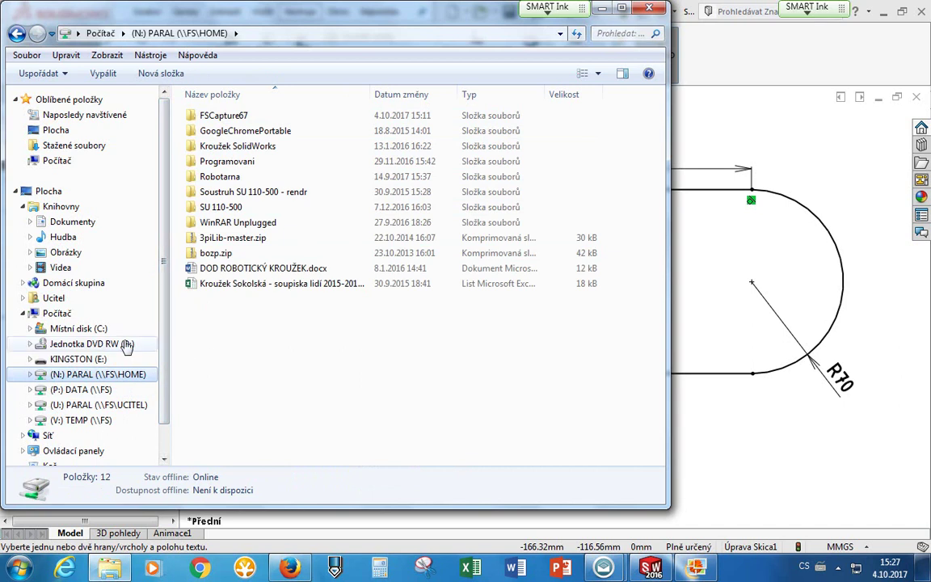
{"action": "left_click", "coordinate": [116, 412]}
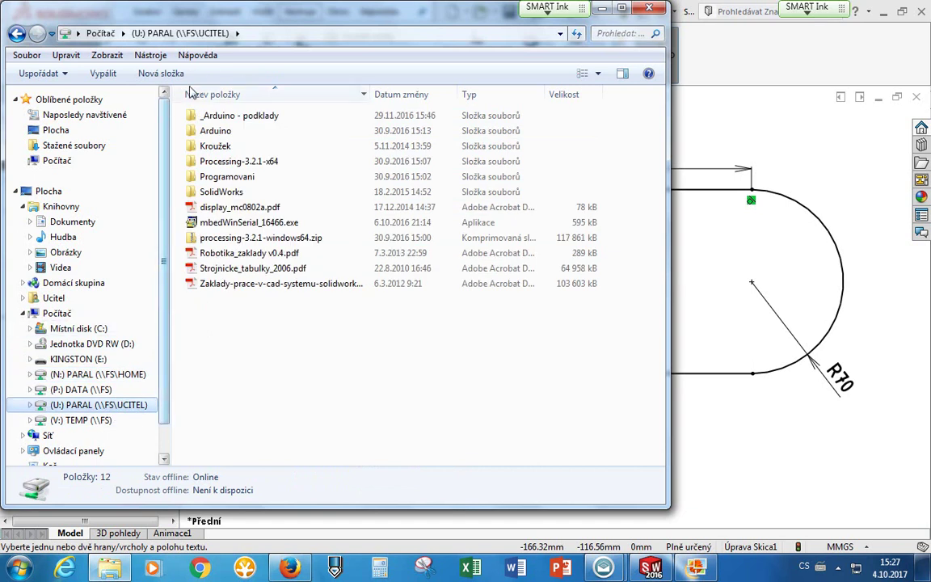
{"action": "left_click_drag", "start_coordinate": [204, 7], "coordinate": [404, 61]}
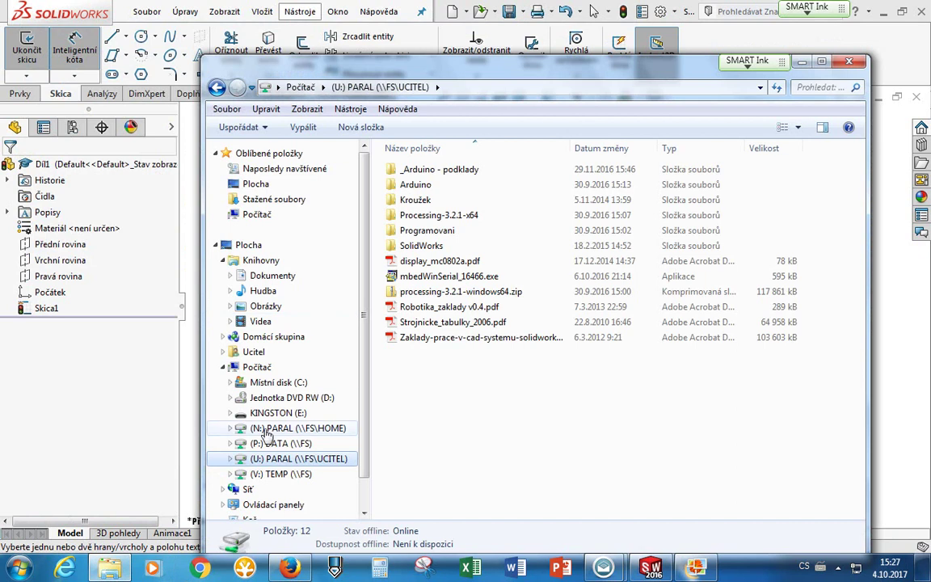
{"action": "left_click", "coordinate": [322, 415]}
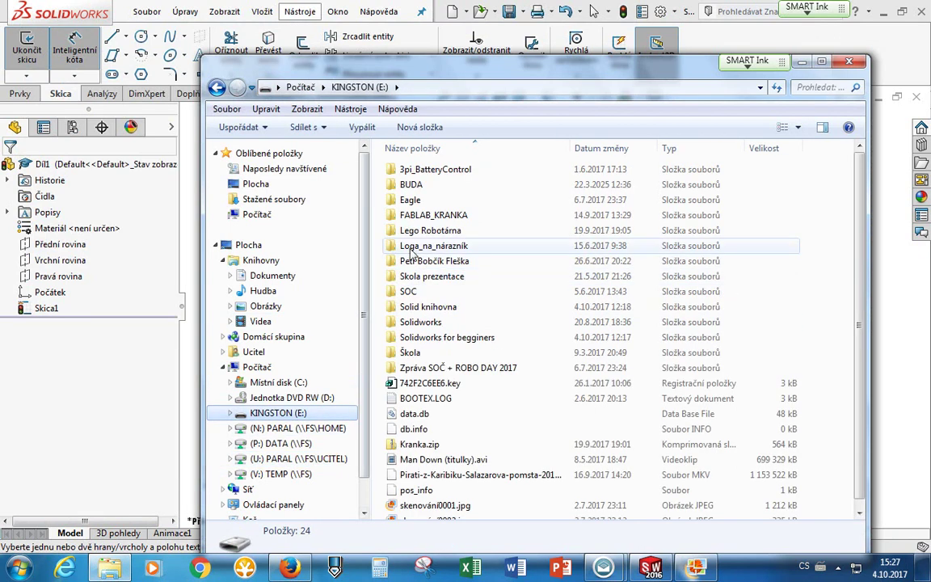
{"action": "double_click", "coordinate": [450, 338]}
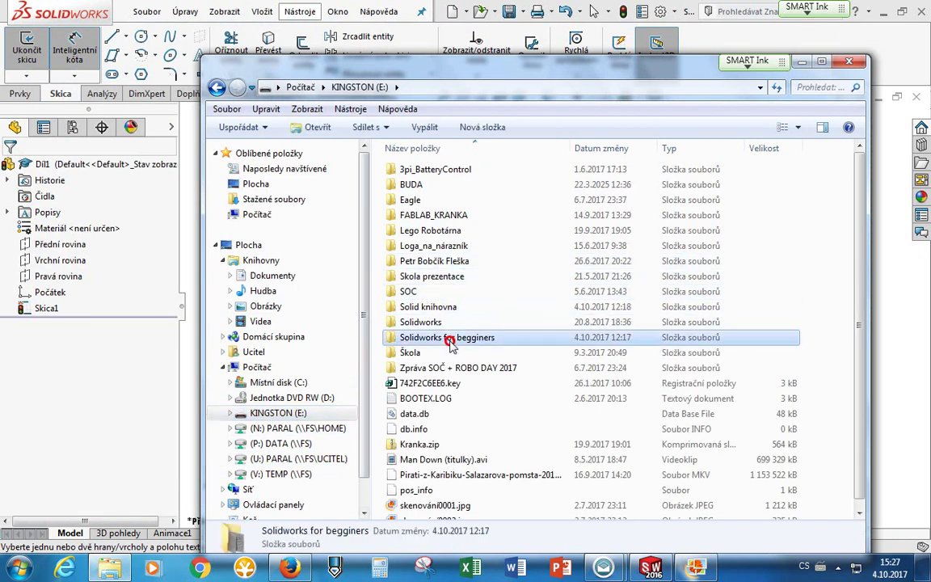
{"action": "left_click", "coordinate": [408, 171]}
{"action": "right_click", "coordinate": [410, 171]}
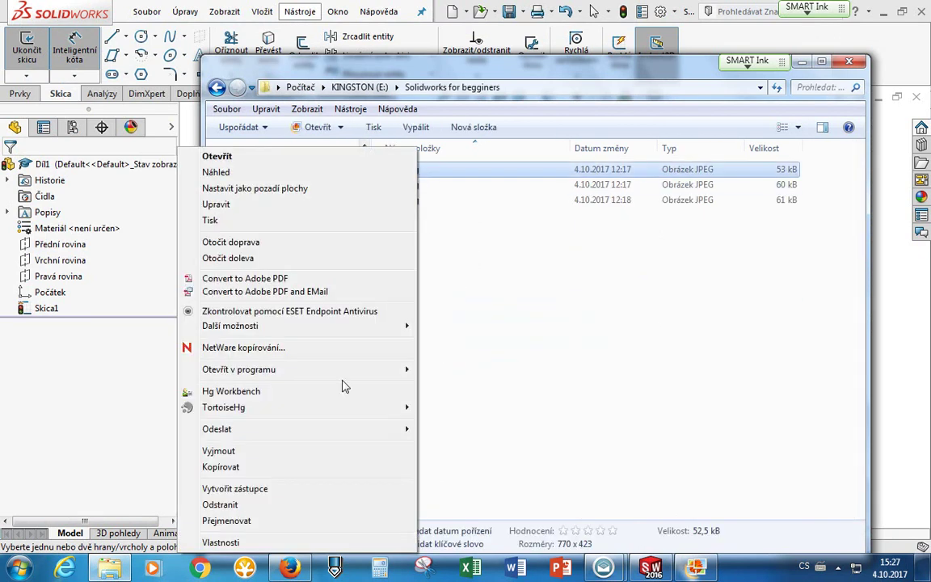
{"action": "left_click", "coordinate": [298, 468]}
Create a new folder named "Solid 4.10" on the PARAL (U:) network drive.
{"action": "left_click", "coordinate": [219, 88]}
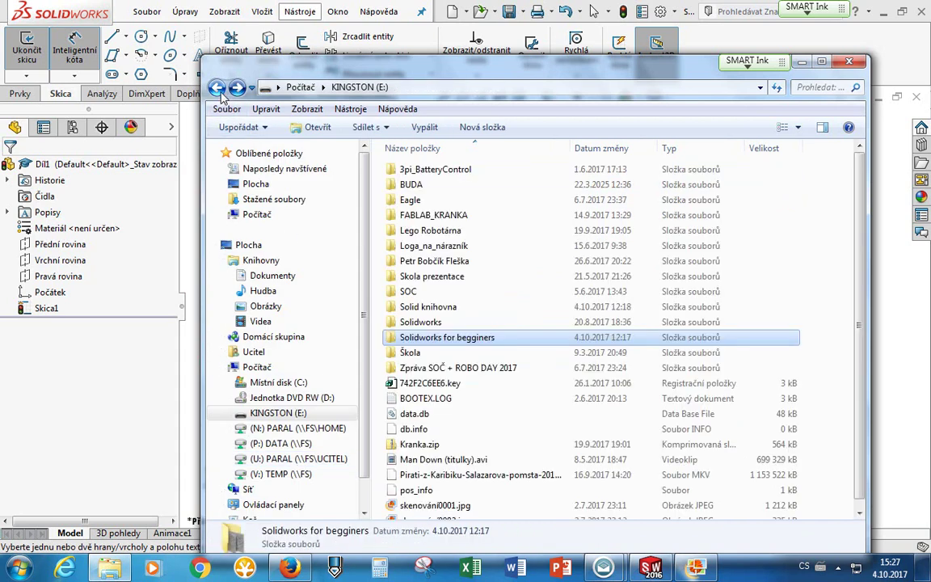
{"action": "left_click", "coordinate": [275, 459]}
{"action": "right_click", "coordinate": [562, 383]}
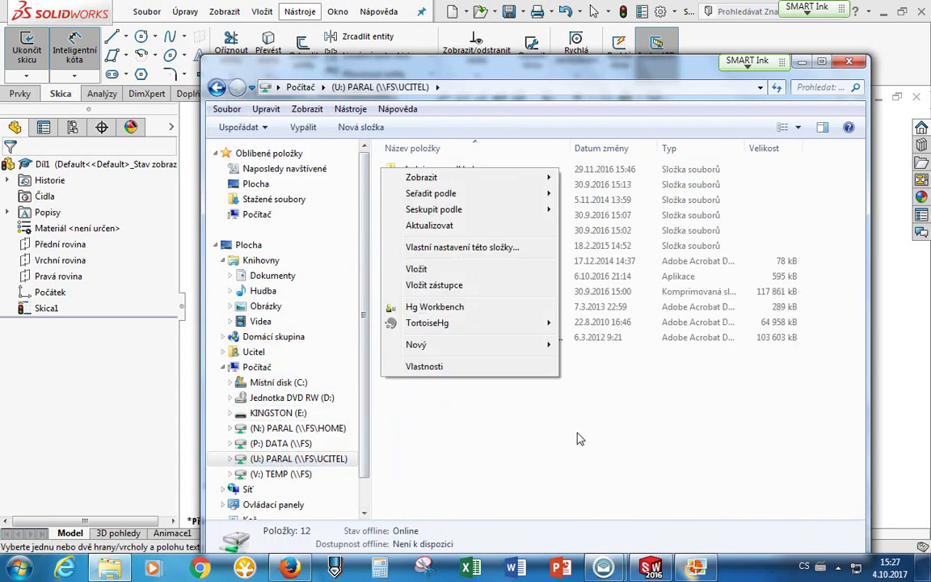
{"action": "mouse_move", "coordinate": [470, 346]}
{"action": "left_click", "coordinate": [291, 116]}
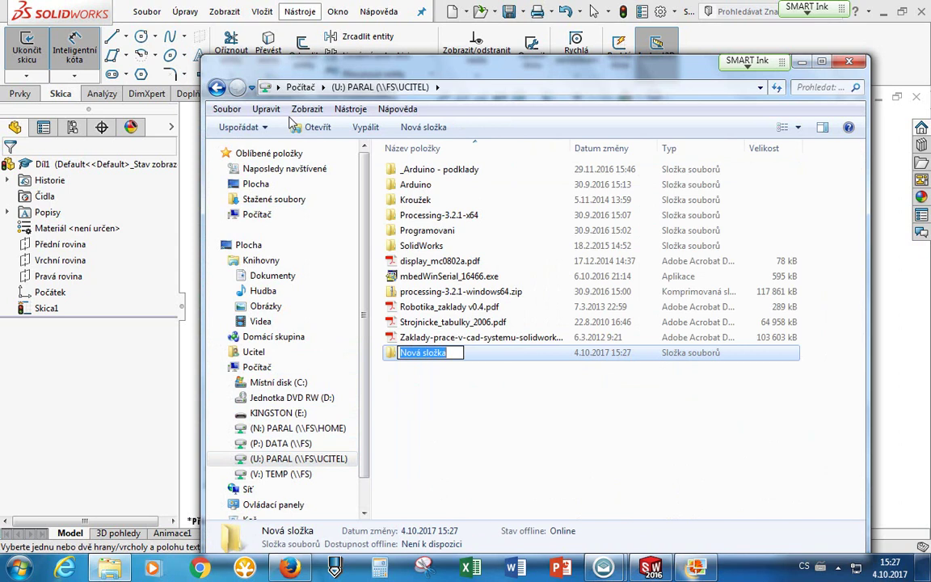
{"action": "type", "text": "Solidwor"}
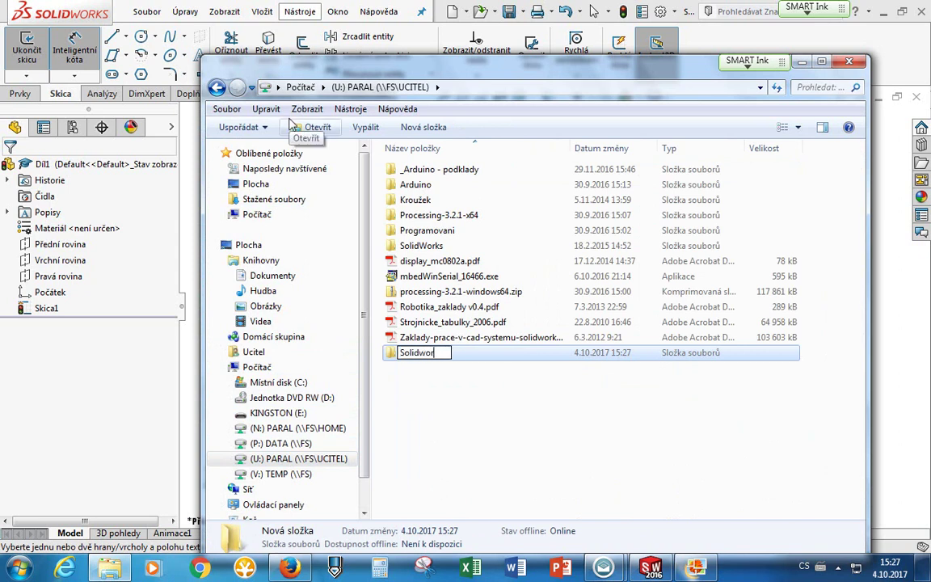
{"action": "type", "text": "ks Kr"}
{"action": "key", "text": "BackSpace"}
{"action": "key", "text": "BackSpace"}
{"action": "key", "text": "BackSpace"}
{"action": "key", "text": "BackSpace"}
{"action": "key", "text": "BackSpace"}
{"action": "key", "text": "BackSpace"}
{"action": "key", "text": "BackSpace"}
{"action": "key", "text": "BackSpace"}
{"action": "key", "text": "BackSpace"}
{"action": "key", "text": "BackSpace"}
{"action": "key", "text": "BackSpace"}
{"action": "key", "text": "BackSpace"}
{"action": "type", "text": "Krouzek B"}
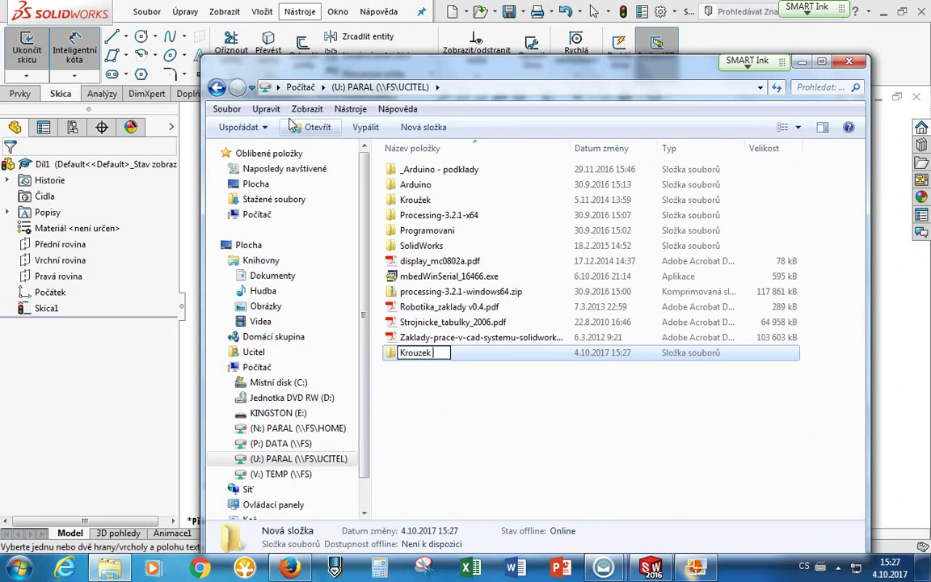
{"action": "key", "text": "BackSpace"}
{"action": "key", "text": "BackSpace"}
{"action": "key", "text": "BackSpace"}
{"action": "key", "text": "BackSpace"}
{"action": "key", "text": "BackSpace"}
{"action": "key", "text": "BackSpace"}
{"action": "key", "text": "BackSpace"}
{"action": "key", "text": "BackSpace"}
{"action": "type", "text": "Solid Bobci"}
{"action": "key", "text": "BackSpace"}
{"action": "key", "text": "BackSpace"}
{"action": "key", "text": "BackSpace"}
{"action": "key", "text": "BackSpace"}
{"action": "key", "text": "BackSpace"}
{"action": "key", "text": "Return"}
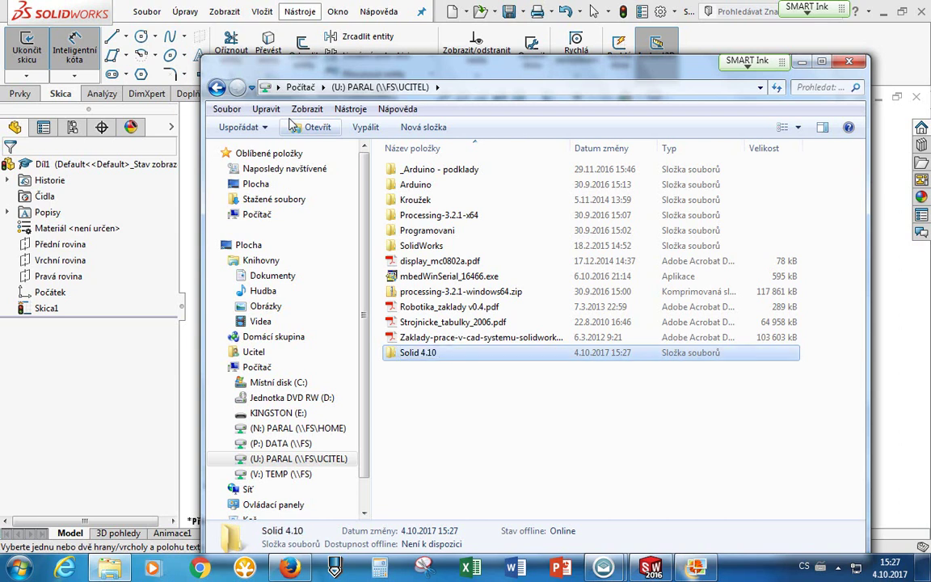
Open the Solid 4.10 folder and paste 1.jpg into it.
{"action": "left_click", "coordinate": [312, 127]}
{"action": "key", "text": "ctrl+v"}
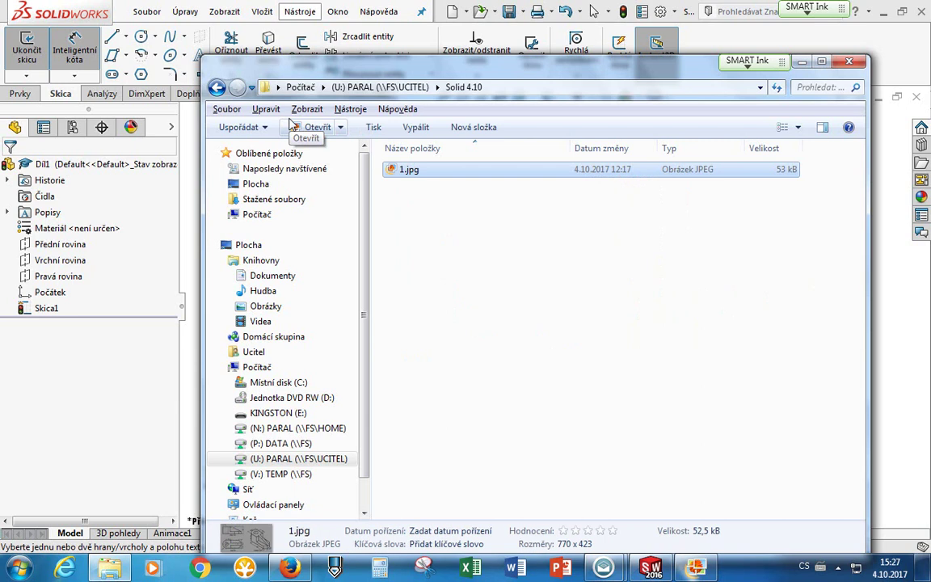
{"action": "left_click", "coordinate": [497, 287]}
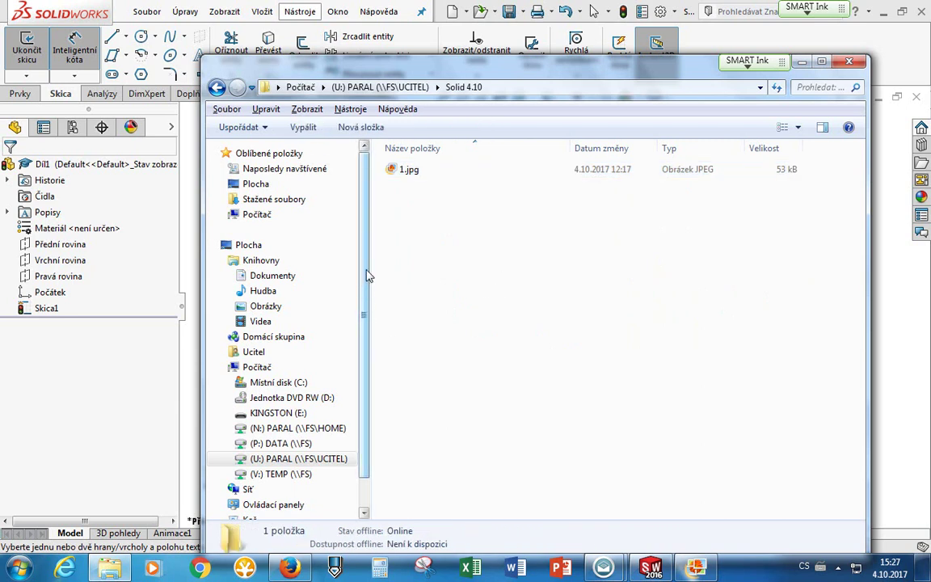
{"action": "key", "text": "BackSpace"}
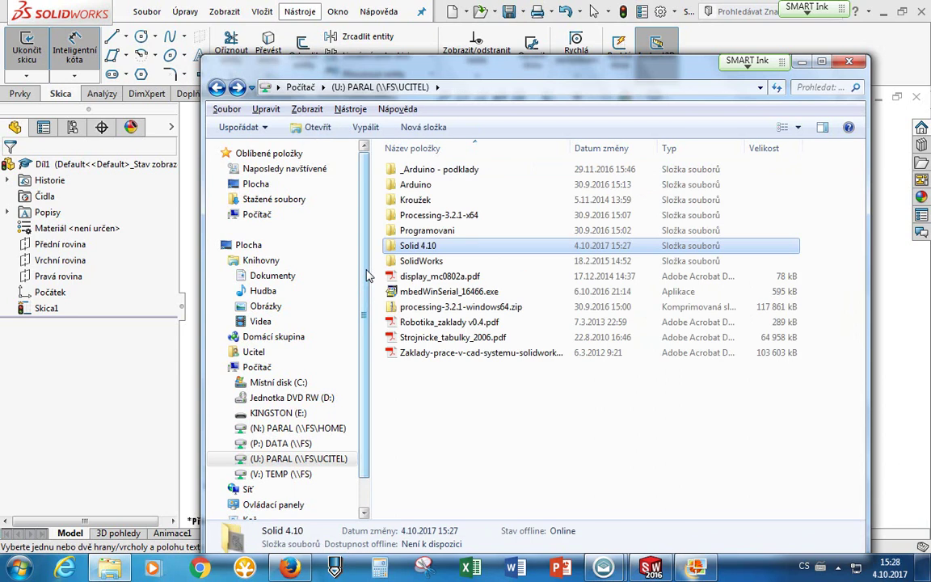
{"action": "key", "text": "Return"}
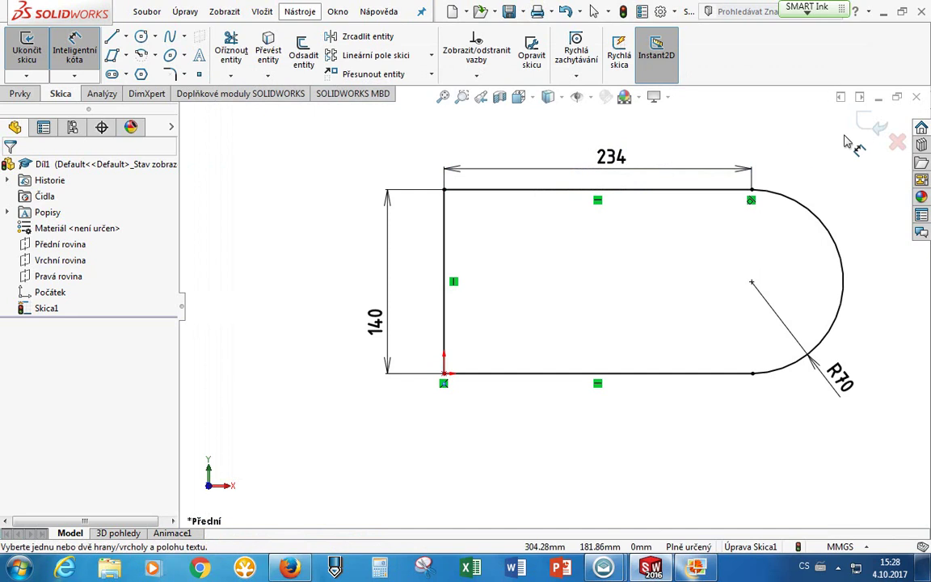
Start leaving the sketch without saving its changes, and cancel the request.
{"action": "left_click", "coordinate": [897, 142]}
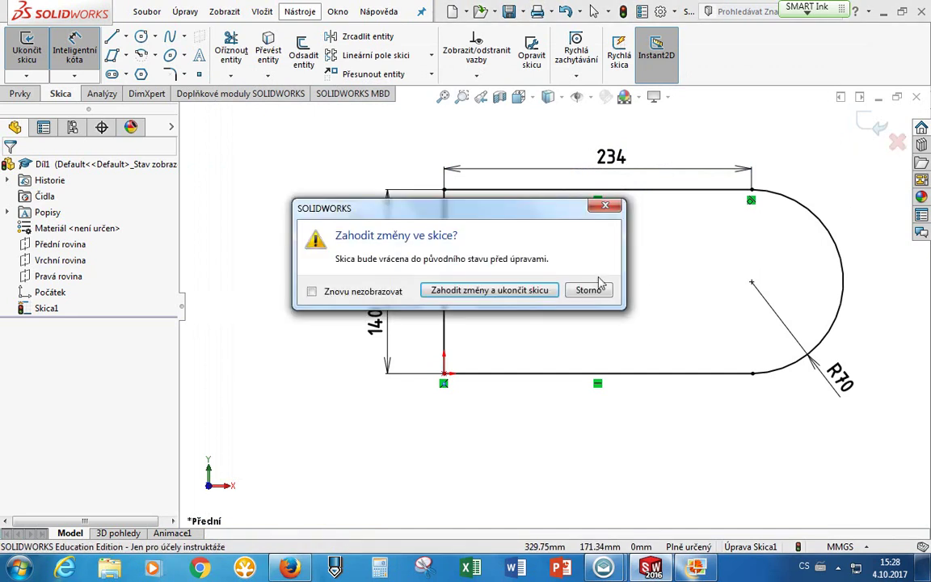
{"action": "left_click", "coordinate": [589, 290]}
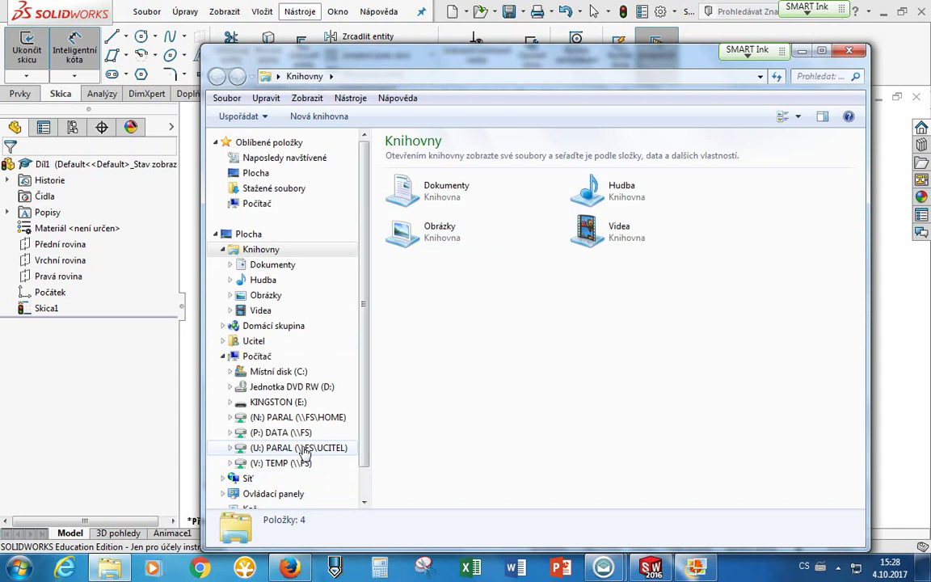
Browse the network drives in Windows Explorer to the Solid 4.10 folder on the PARAL (U:) drive and locate 1.jpg.
{"action": "left_click", "coordinate": [311, 418]}
{"action": "left_click", "coordinate": [298, 448]}
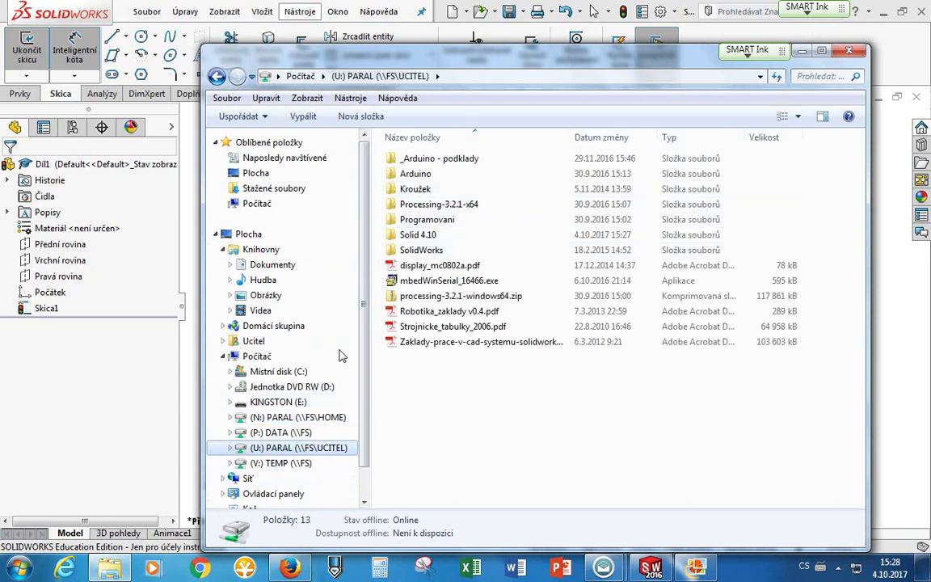
{"action": "left_click", "coordinate": [323, 420]}
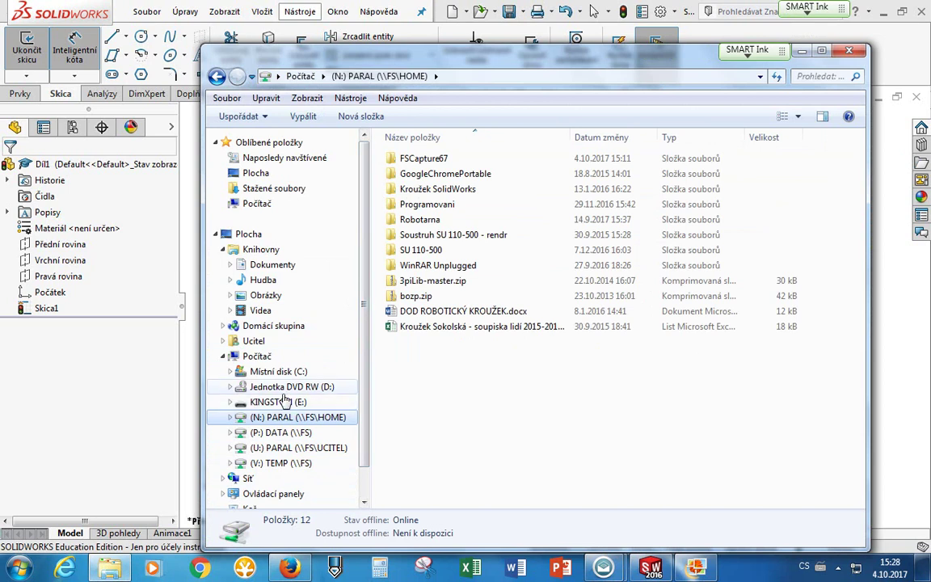
{"action": "left_click", "coordinate": [274, 448]}
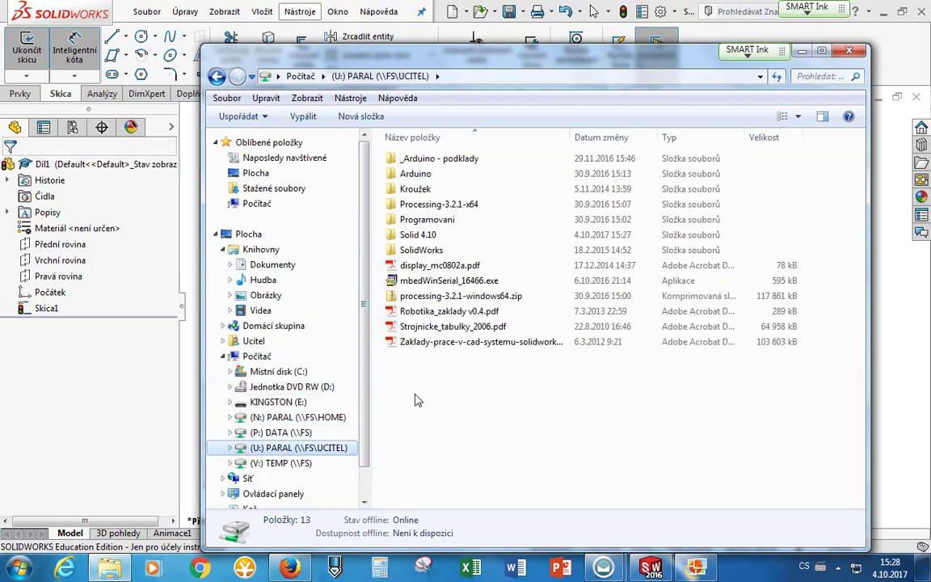
{"action": "double_click", "coordinate": [435, 237]}
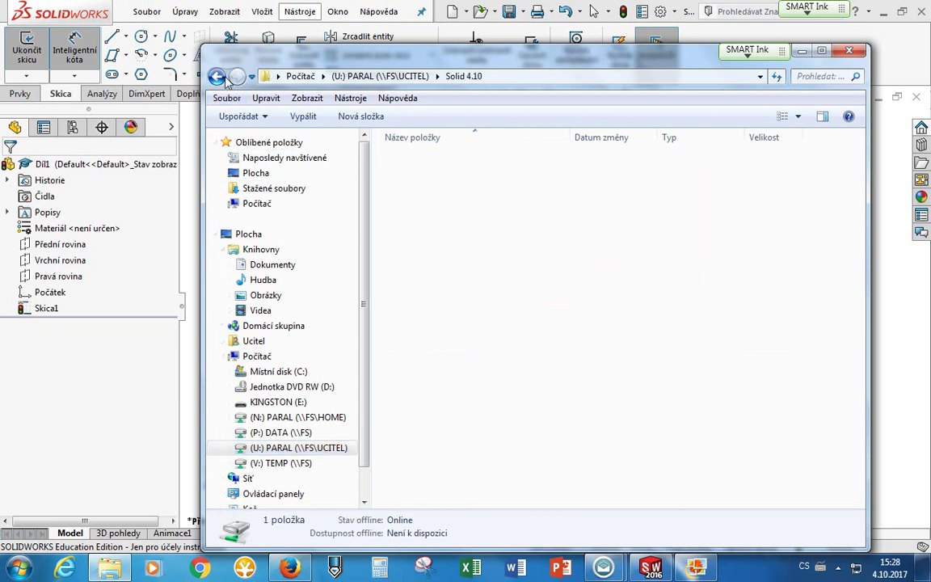
{"action": "left_click", "coordinate": [219, 76]}
{"action": "double_click", "coordinate": [380, 210]}
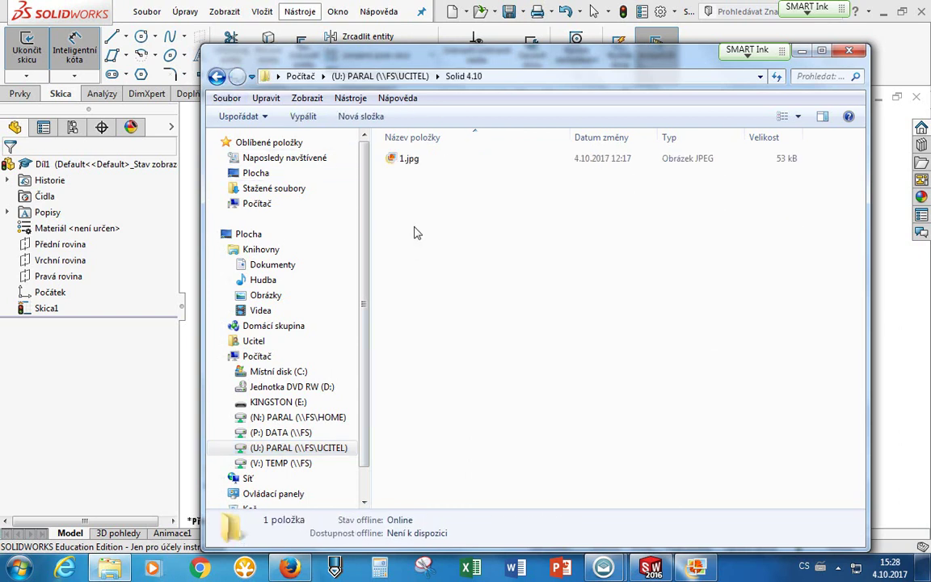
{"action": "left_click", "coordinate": [419, 185]}
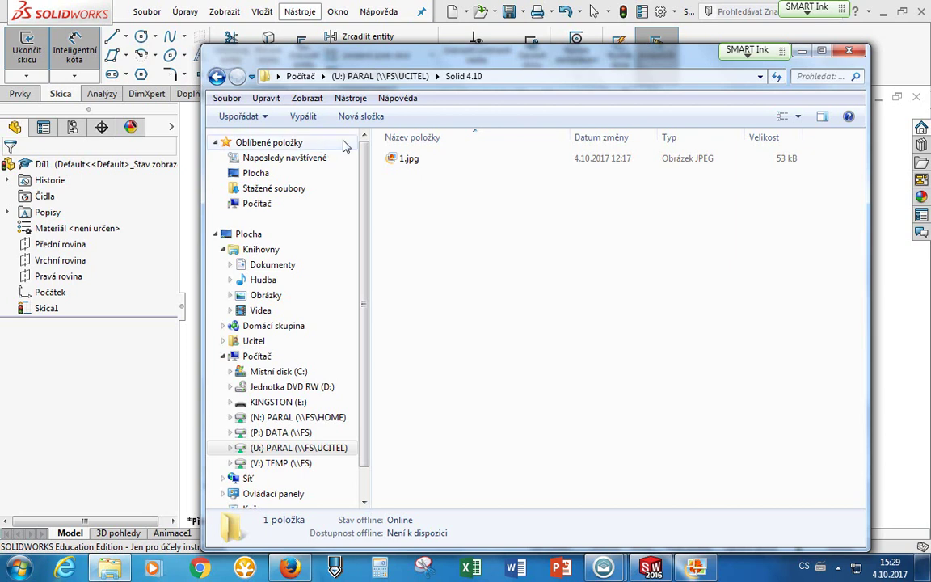
Return to the Solid 4.10 folder in Windows Explorer, point out 1.jpg, and display the folder's full path.
{"action": "left_click", "coordinate": [169, 121]}
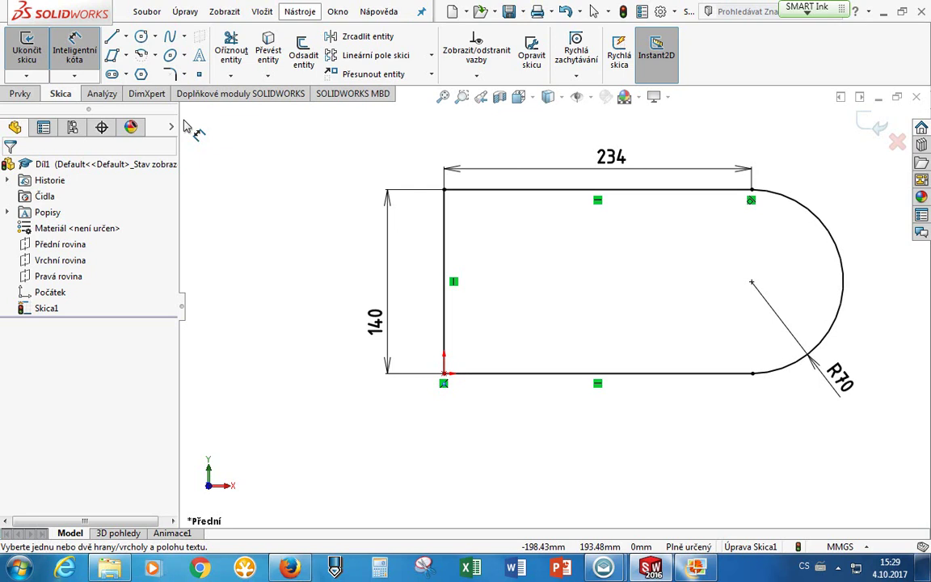
{"action": "left_click", "coordinate": [110, 569]}
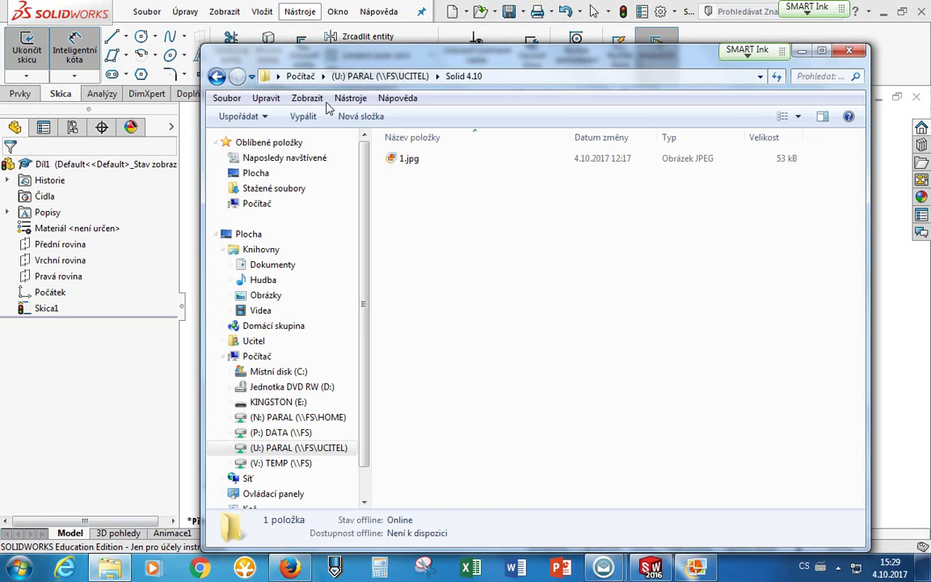
{"action": "left_click", "coordinate": [216, 76]}
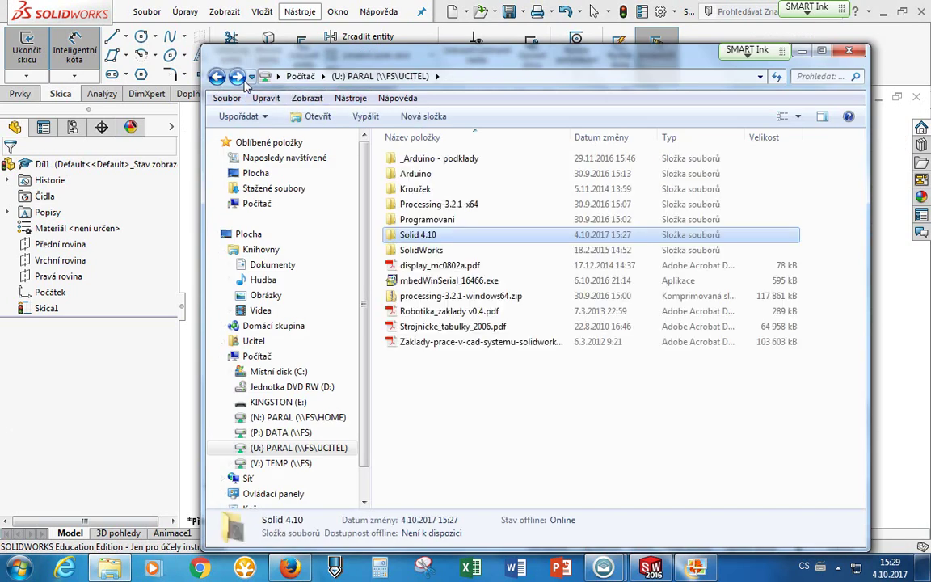
{"action": "left_click", "coordinate": [238, 77]}
{"action": "left_click", "coordinate": [394, 160]}
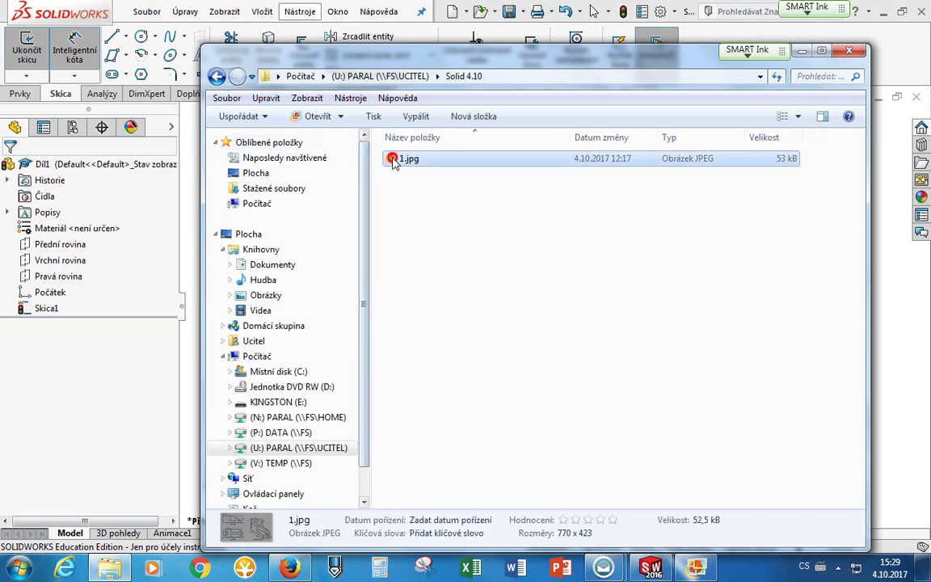
{"action": "double_click", "coordinate": [394, 160]}
{"action": "left_click", "coordinate": [846, 52]}
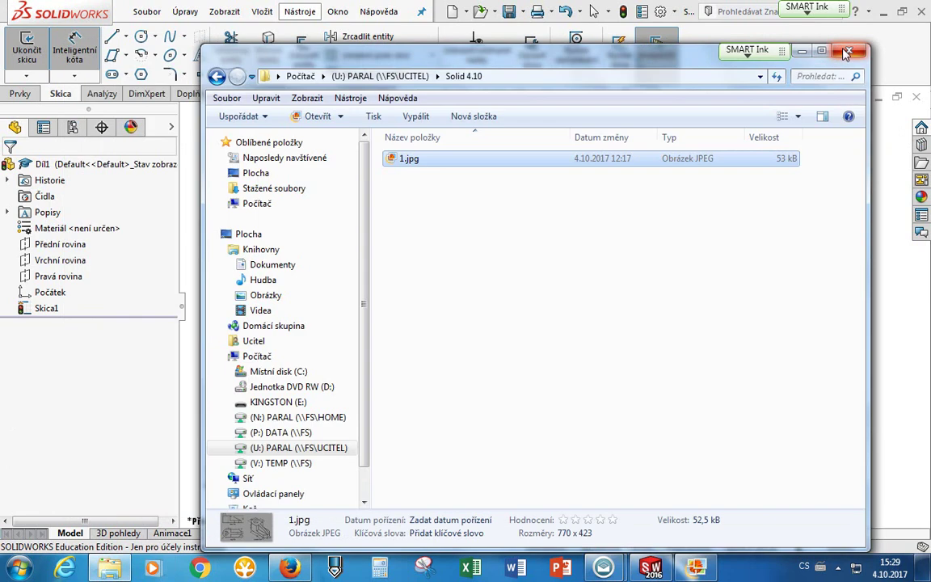
{"action": "left_click", "coordinate": [655, 186]}
{"action": "left_click", "coordinate": [623, 80]}
{"action": "left_click", "coordinate": [622, 80]}
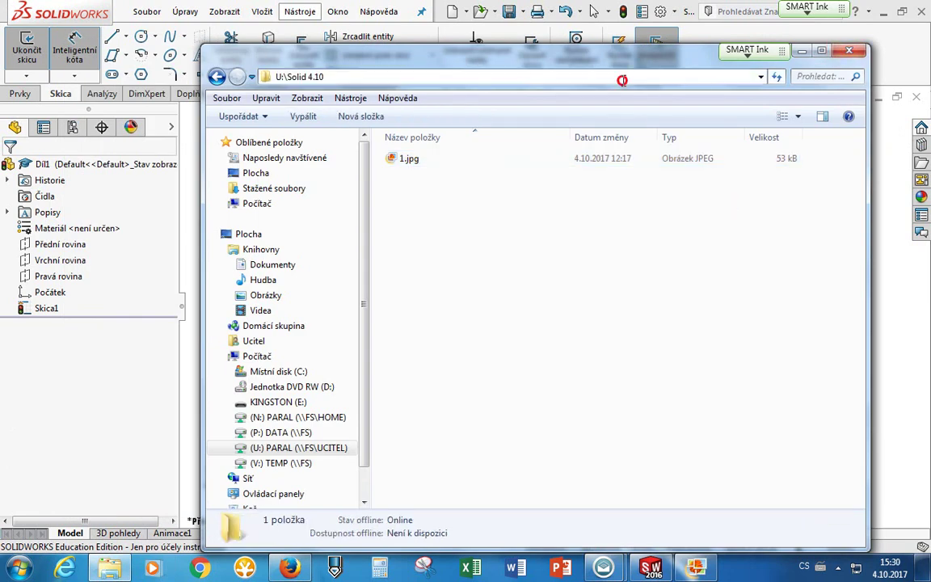
{"action": "left_click", "coordinate": [595, 348]}
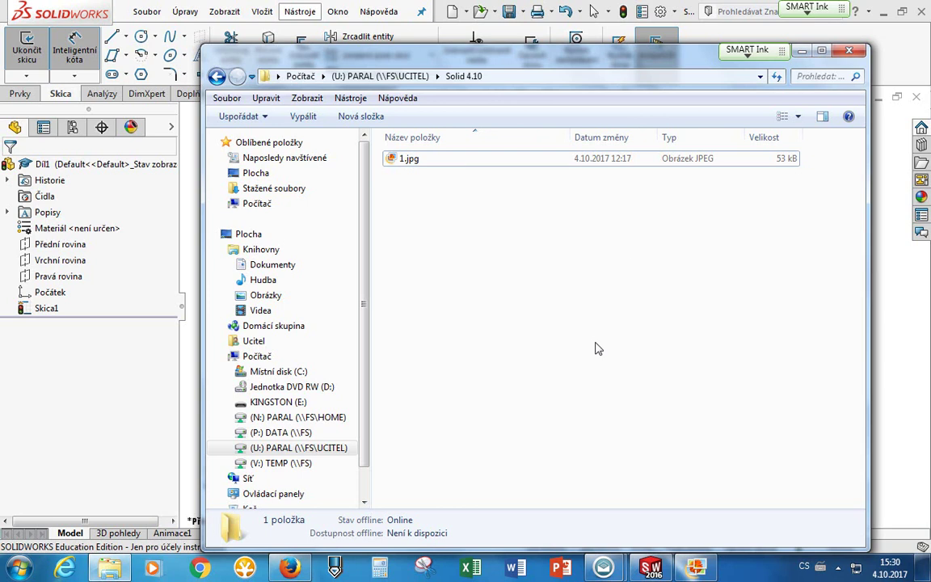
Return to SolidWorks, add a driven length dimension to the profile's lower horizontal edge, and undo it.
{"action": "left_click", "coordinate": [199, 227]}
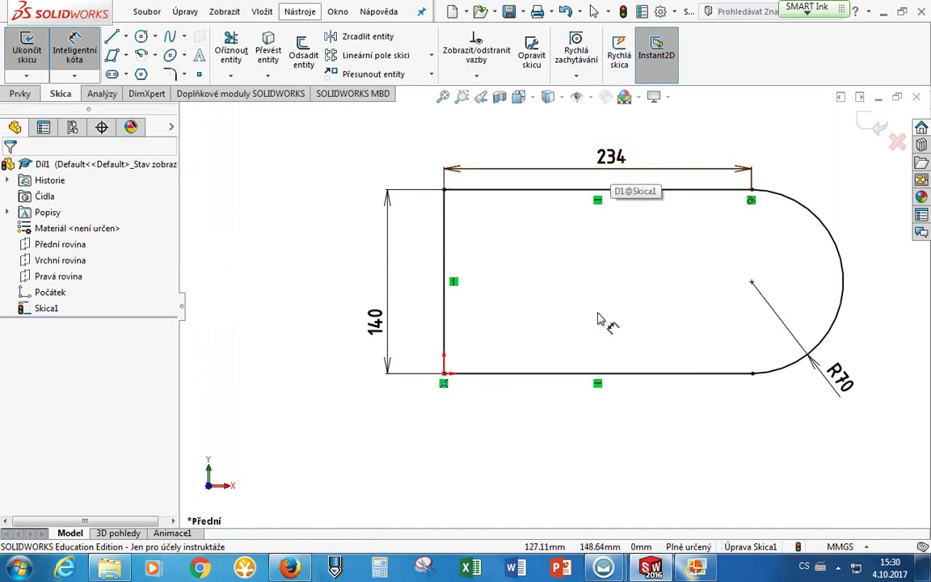
{"action": "left_click", "coordinate": [575, 377]}
{"action": "left_click", "coordinate": [575, 442]}
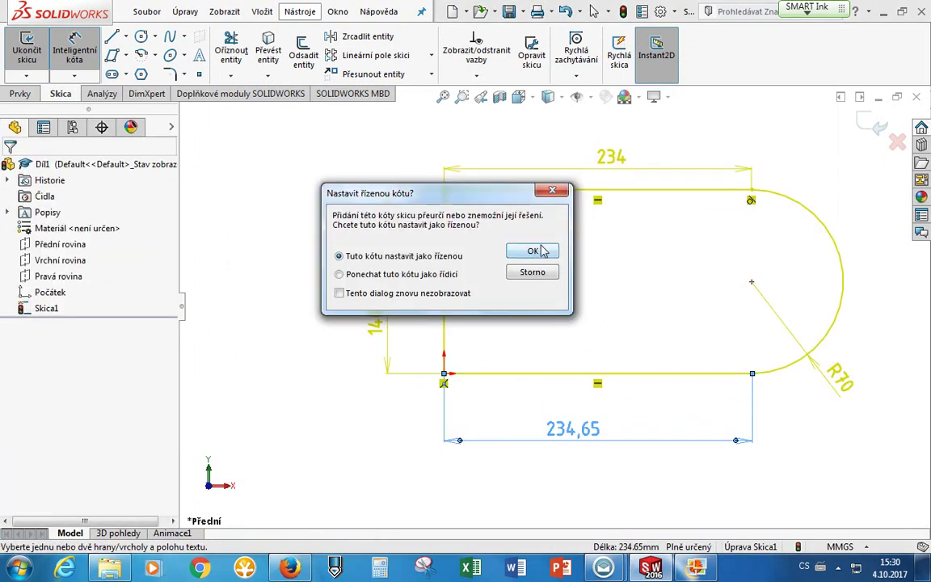
{"action": "left_click", "coordinate": [533, 253]}
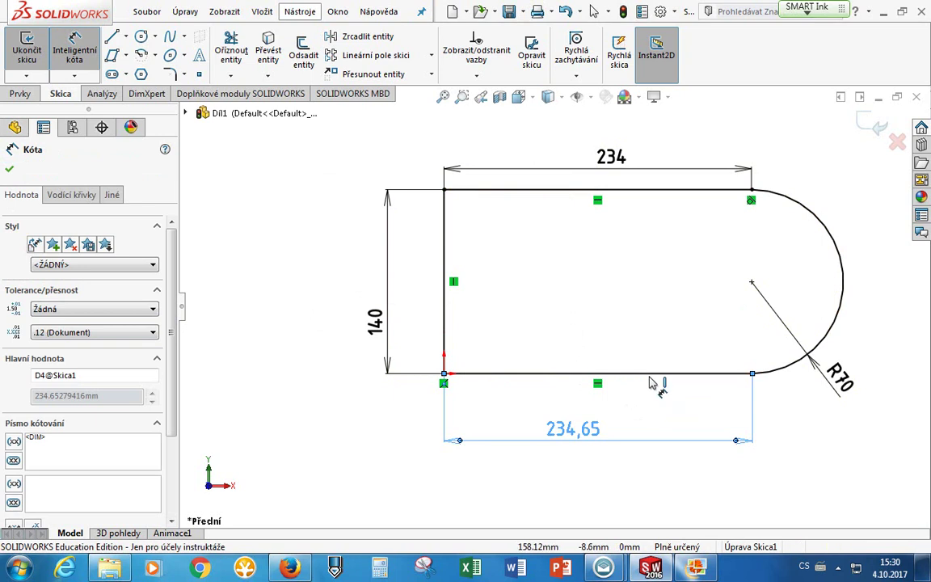
{"action": "key", "text": "ctrl+z"}
Try again to dimension the profile's lower horizontal edge, move the driven-dimension request aside, and cancel it.
{"action": "left_click", "coordinate": [74, 53]}
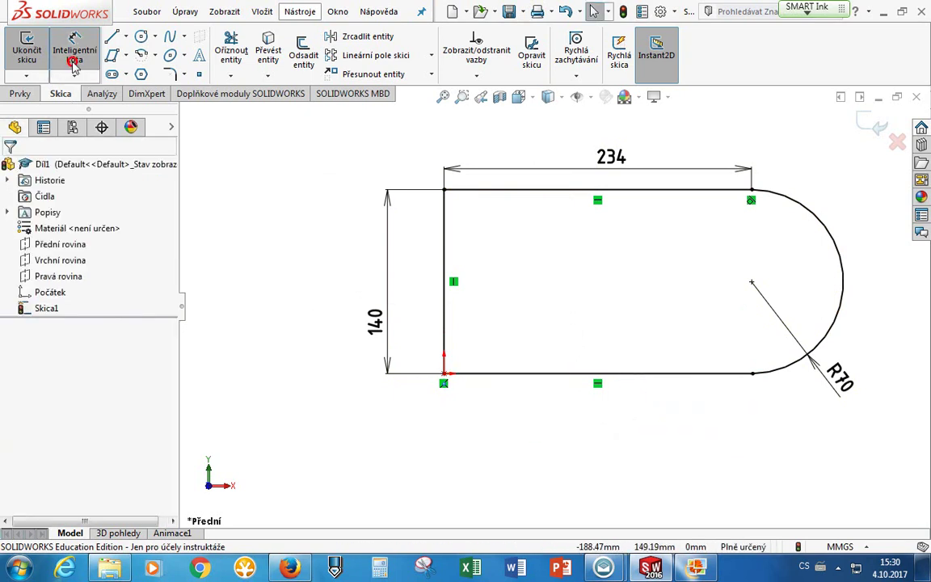
{"action": "left_click", "coordinate": [603, 375]}
{"action": "left_click", "coordinate": [626, 422]}
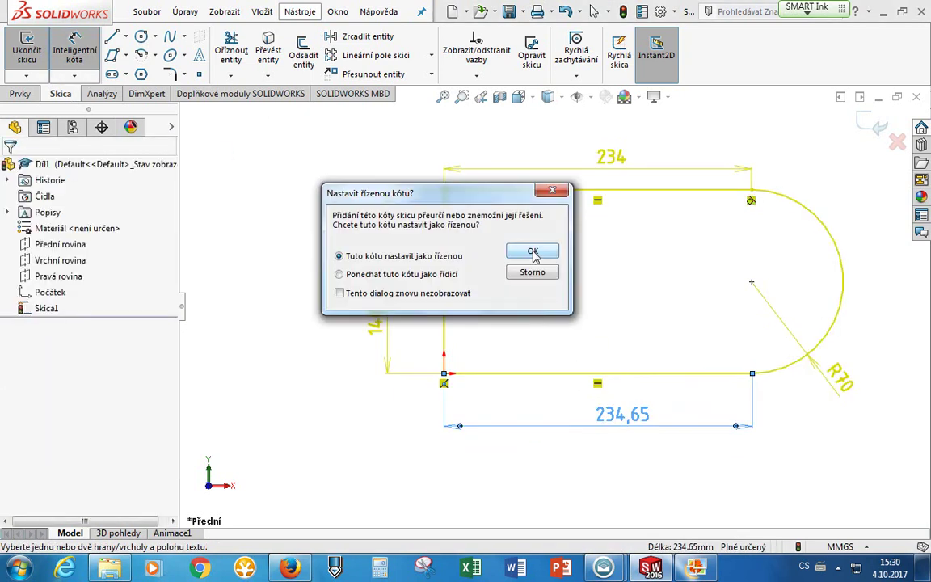
{"action": "left_click_drag", "start_coordinate": [484, 201], "coordinate": [236, 188]}
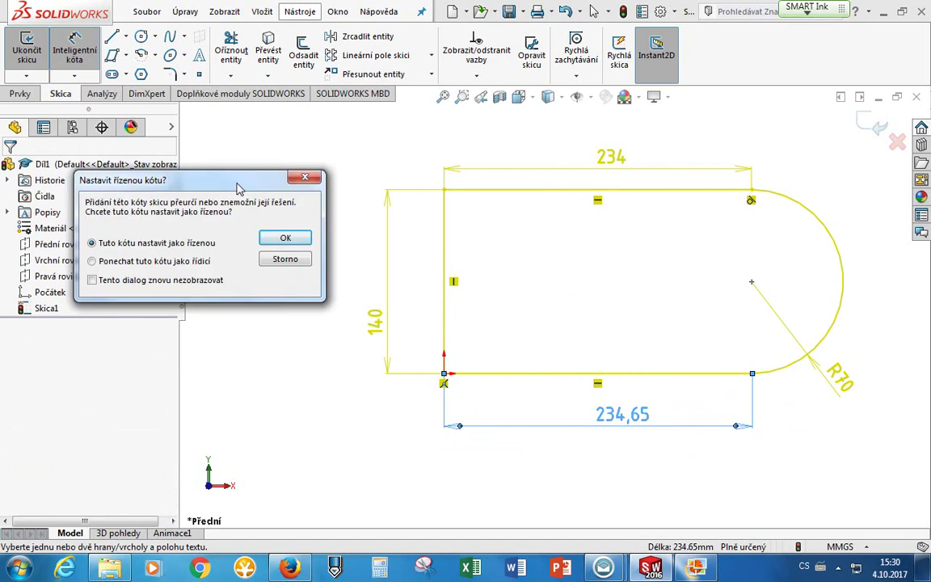
{"action": "left_click", "coordinate": [284, 259]}
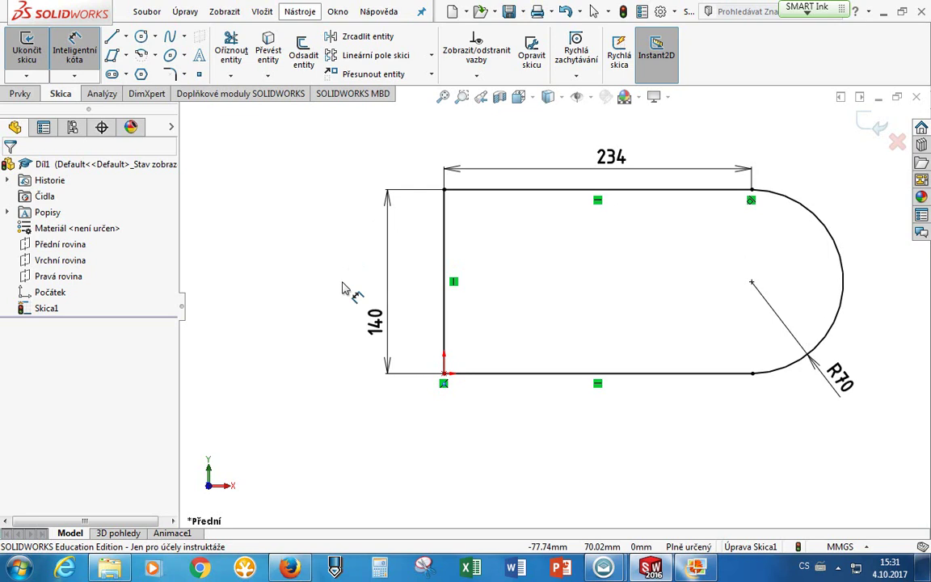
Centre the text of the 140 dimension along its dimension line and leave the dimension command.
{"action": "left_click", "coordinate": [383, 335]}
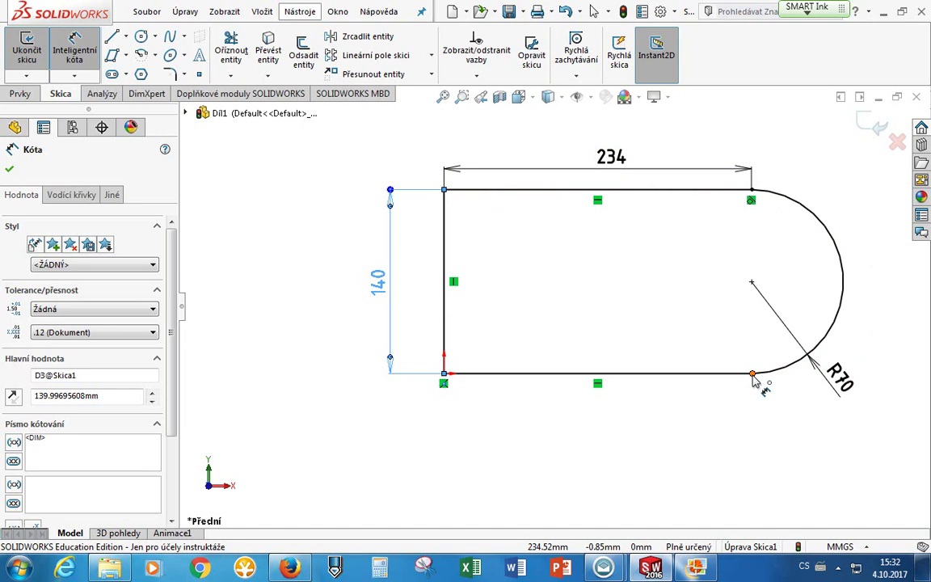
{"action": "key", "text": "Escape"}
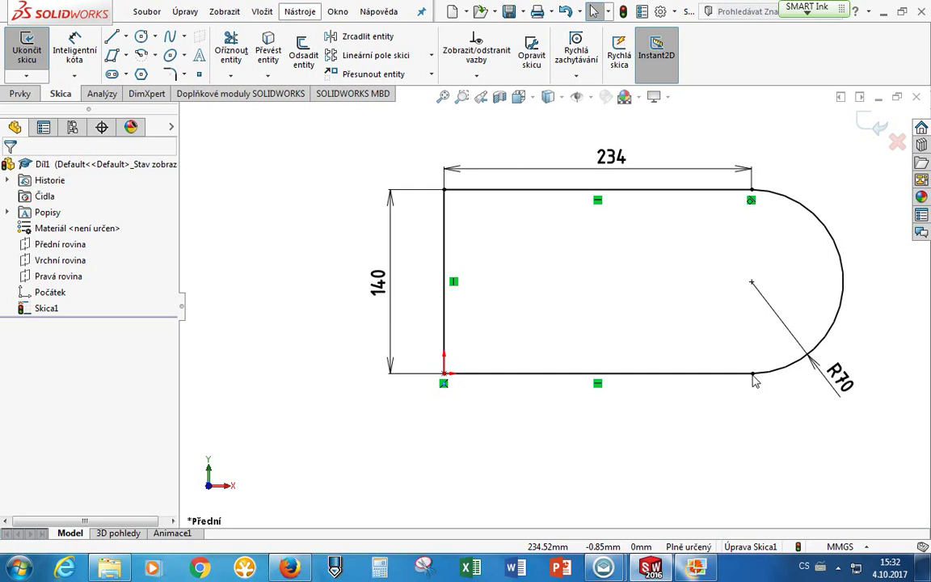
{"action": "left_click", "coordinate": [842, 337]}
{"action": "left_click", "coordinate": [864, 344]}
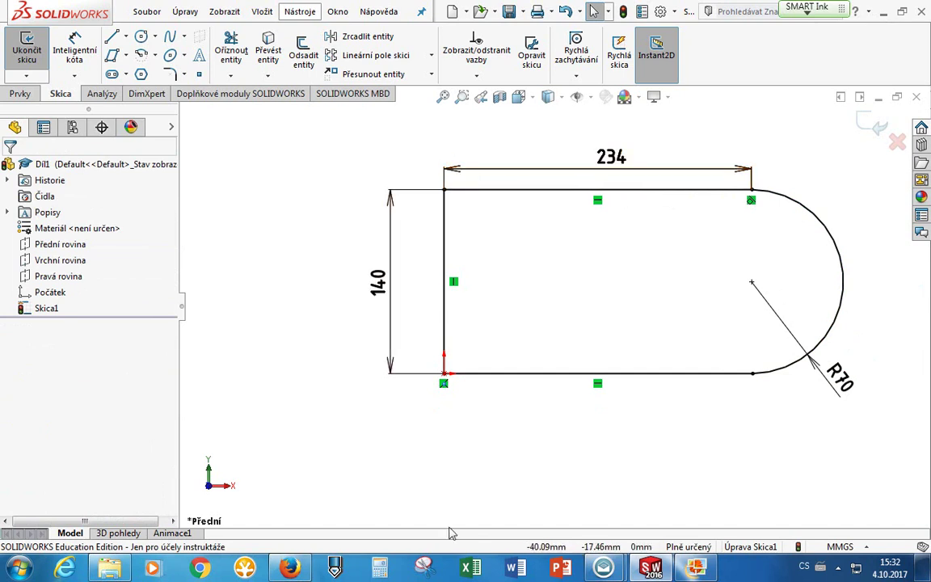
Close the photo viewer, and reopen 1.jpg from the Solid 4.10 folder with SolidWorks minimized.
{"action": "key", "text": "alt+Tab"}
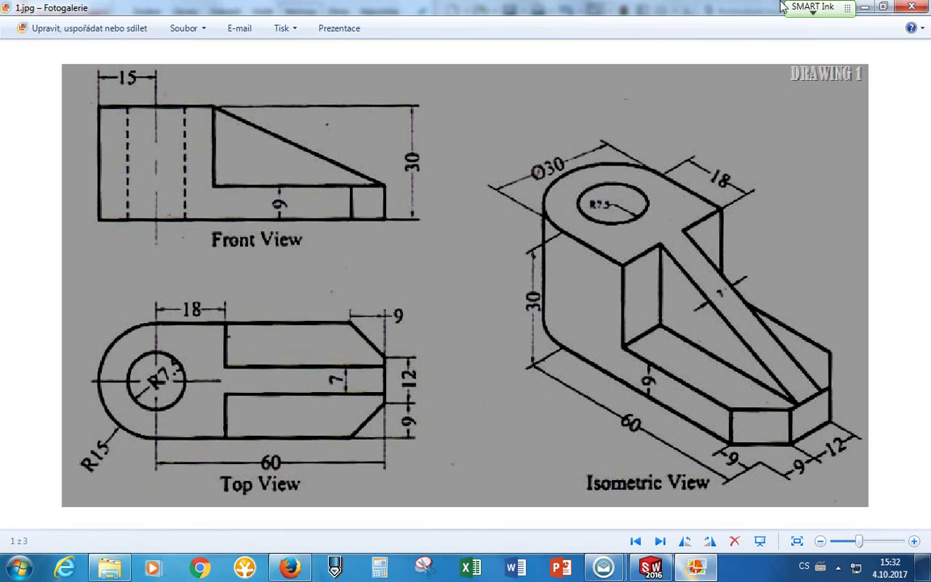
{"action": "left_click", "coordinate": [913, 8]}
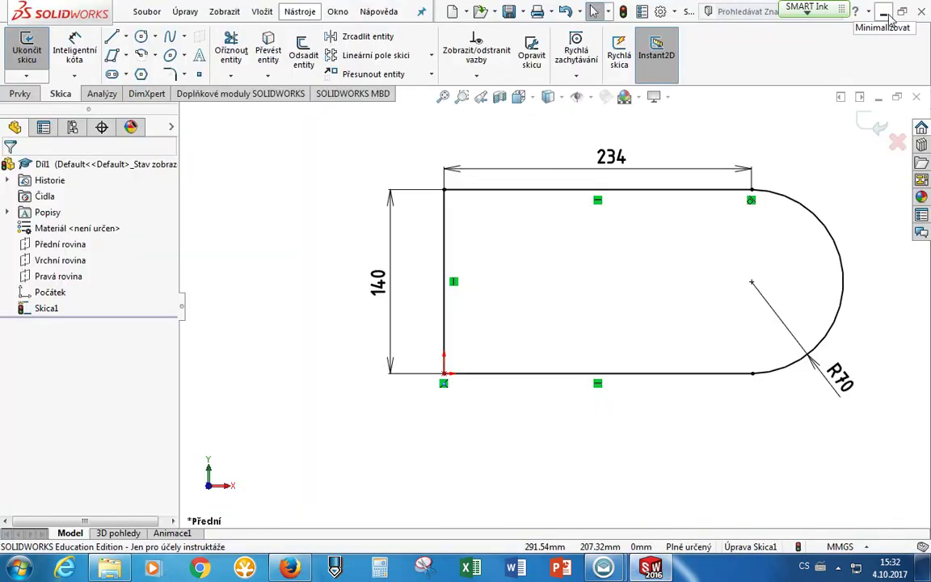
{"action": "left_click", "coordinate": [883, 13]}
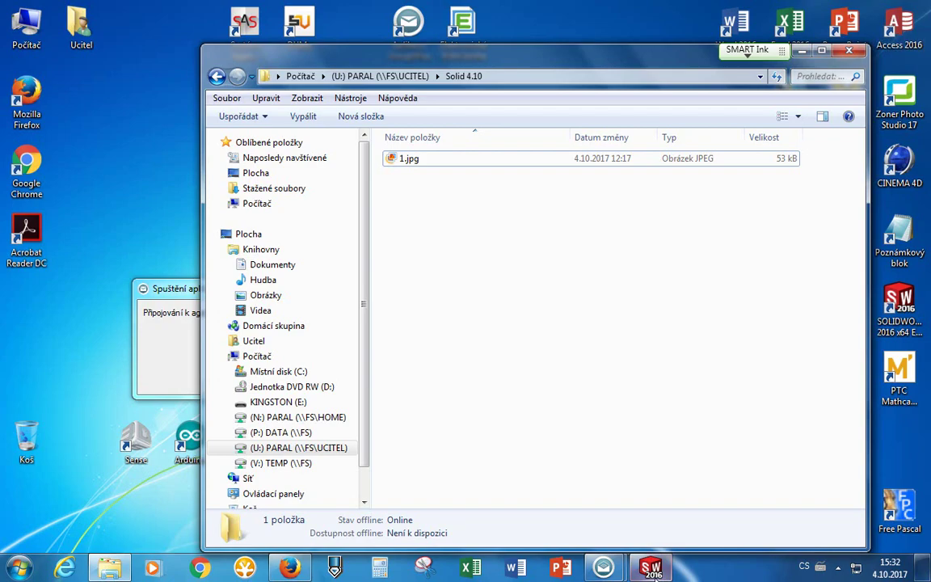
{"action": "double_click", "coordinate": [451, 157]}
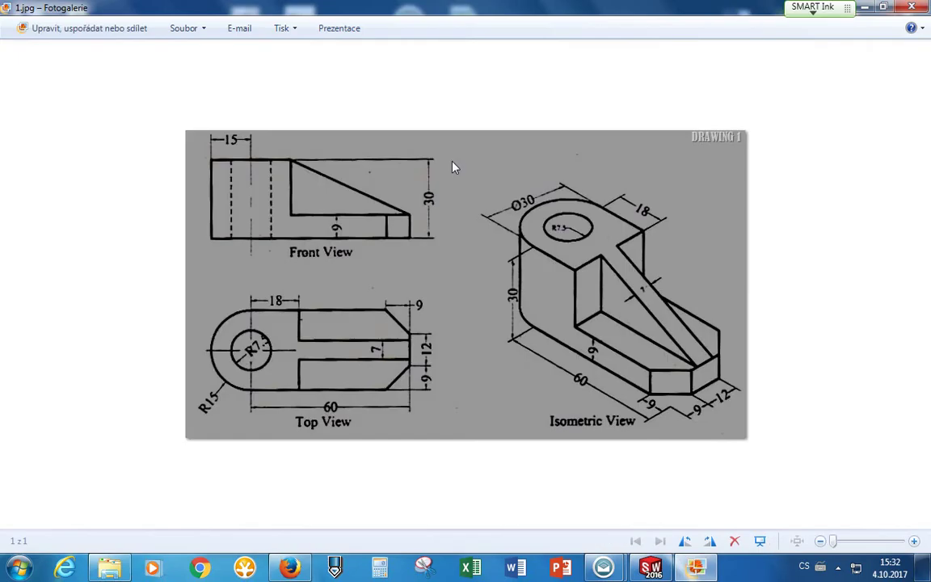
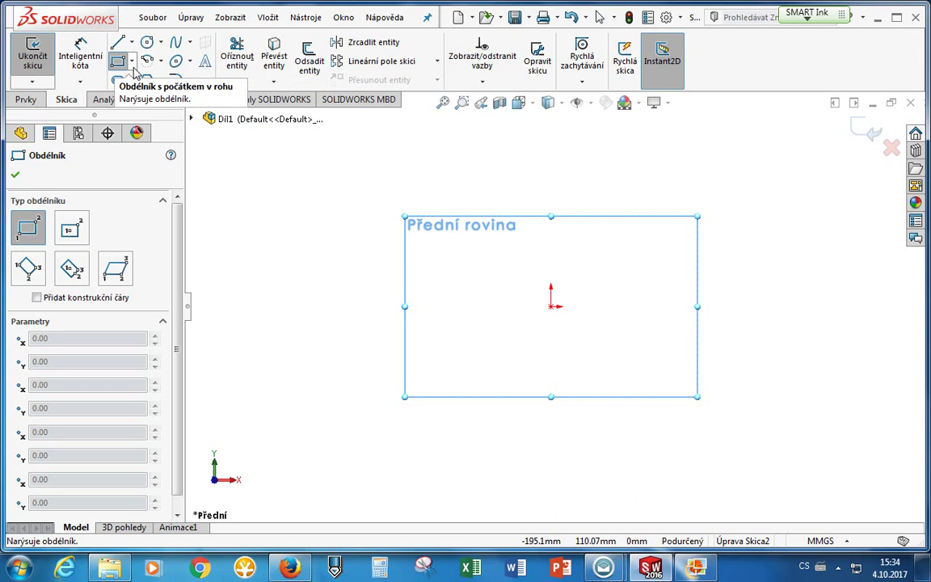
Draw a center rectangle centred on the origin in the front-plane sketch and exit the sketch.
{"action": "left_click", "coordinate": [132, 62]}
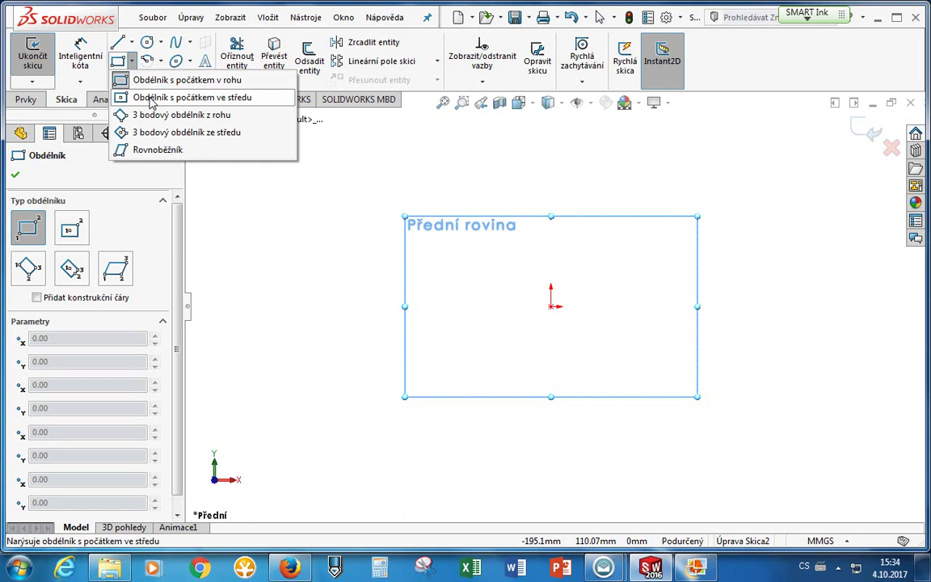
{"action": "left_click", "coordinate": [151, 98]}
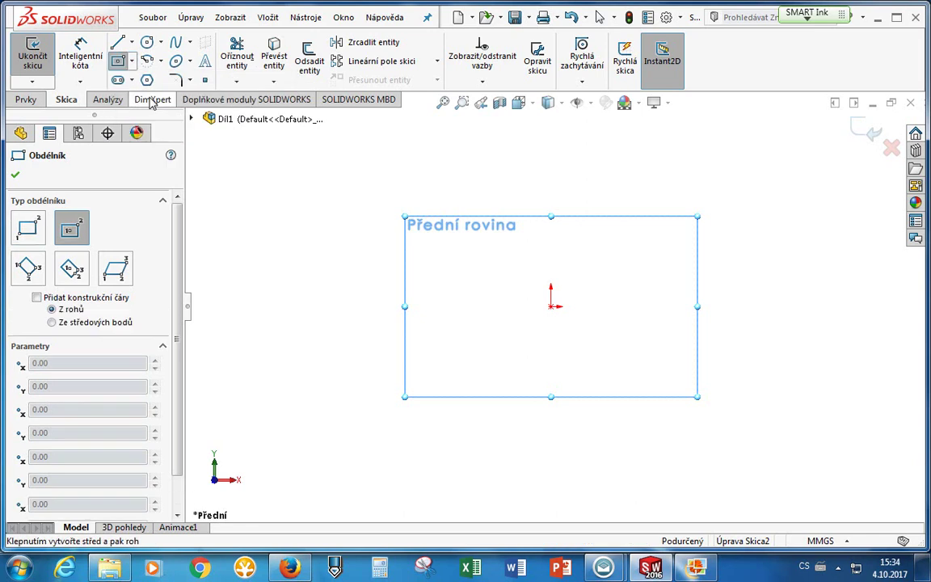
{"action": "left_click", "coordinate": [551, 307]}
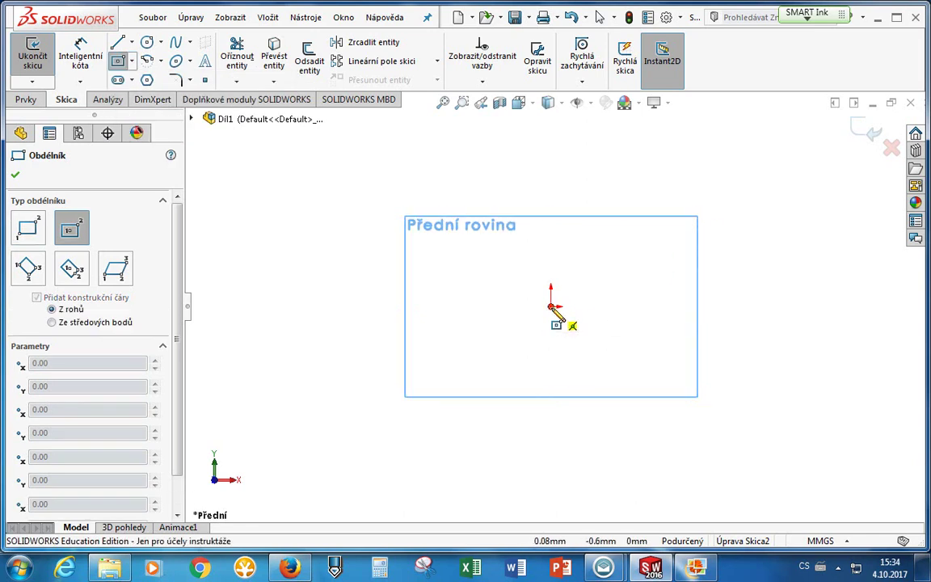
{"action": "left_click", "coordinate": [724, 203]}
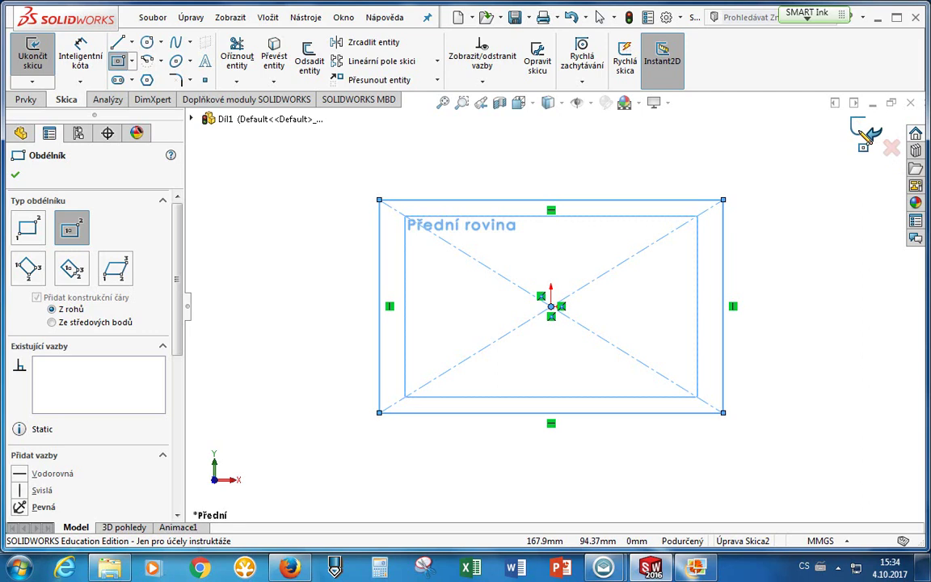
{"action": "left_click", "coordinate": [865, 136]}
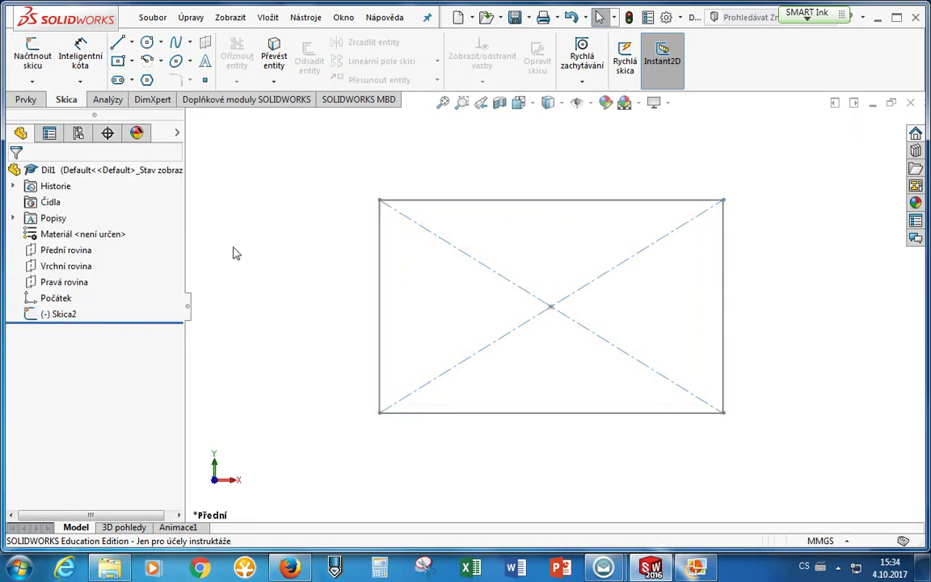
Reopen the rectangle sketch for editing, and start discarding its changes but cancel the request.
{"action": "right_click", "coordinate": [60, 313]}
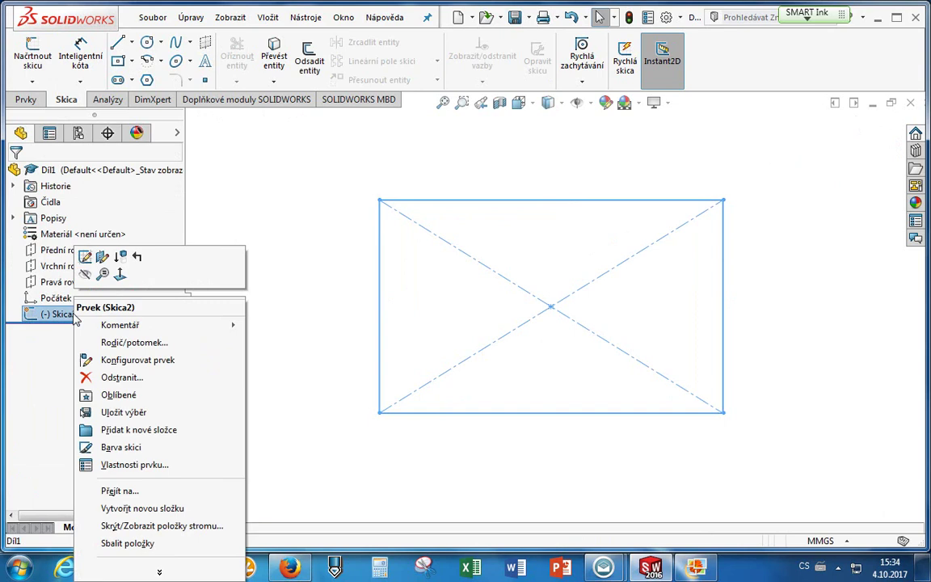
{"action": "left_click", "coordinate": [85, 257]}
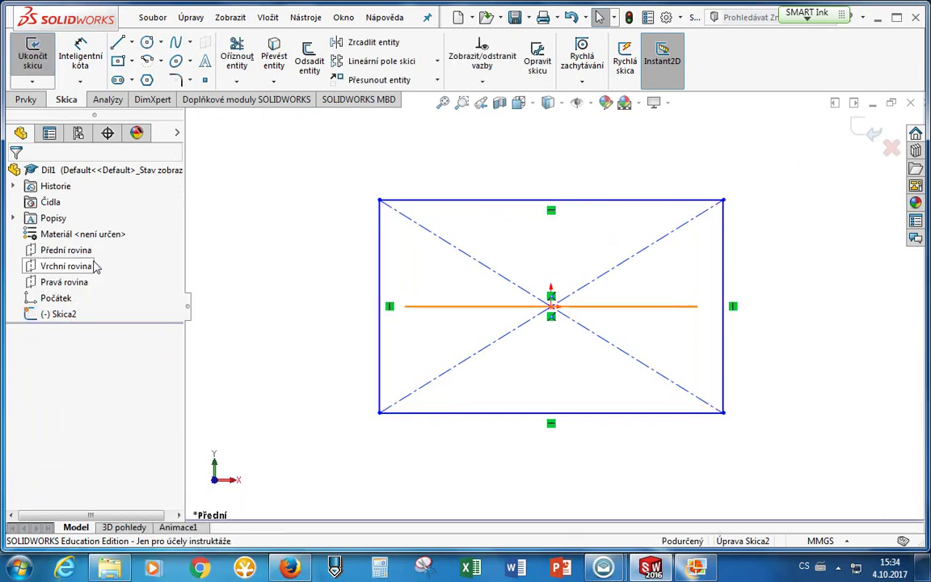
{"action": "left_click", "coordinate": [891, 147]}
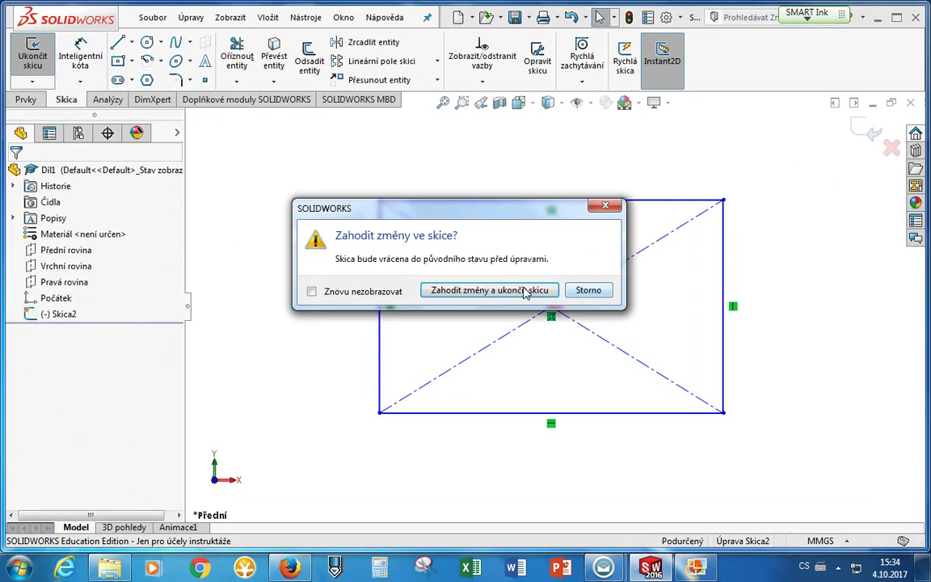
{"action": "left_click", "coordinate": [588, 293]}
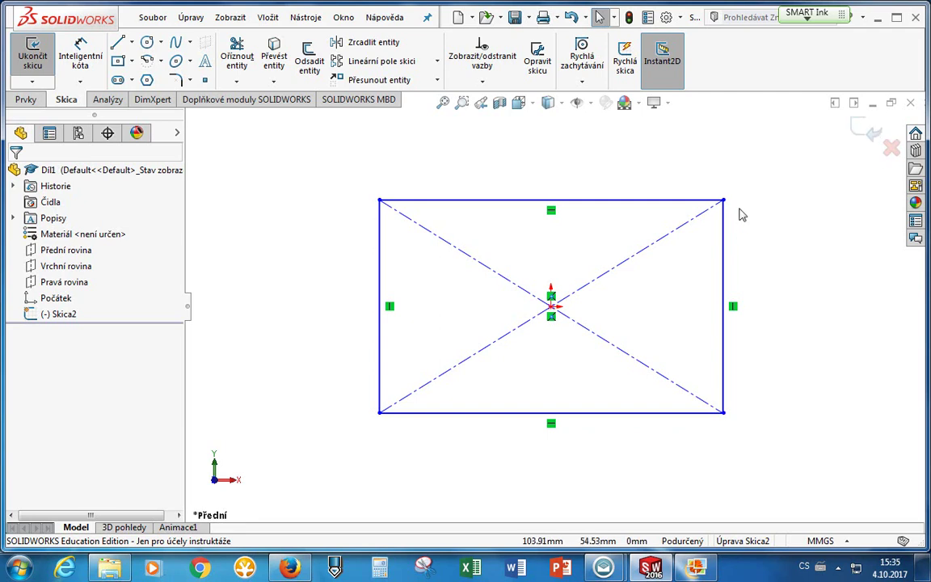
Delete the whole rectangle with its construction diagonals and exit the empty sketch.
{"action": "mouse_move", "coordinate": [321, 147]}
{"action": "left_mouse_down"}
{"action": "mouse_move", "coordinate": [524, 385]}
{"action": "mouse_move", "coordinate": [763, 476]}
{"action": "left_mouse_up"}
{"action": "key", "text": "Delete"}
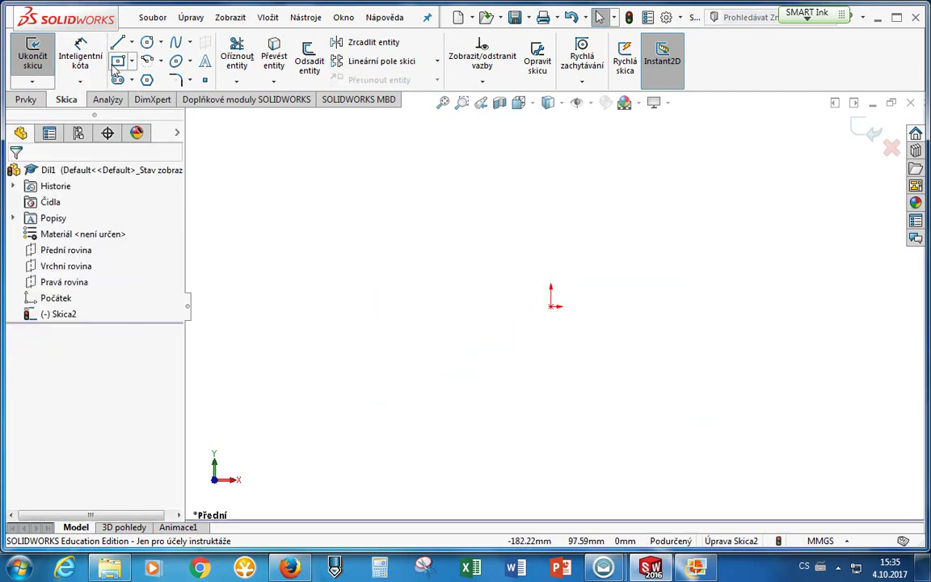
{"action": "left_click", "coordinate": [32, 61]}
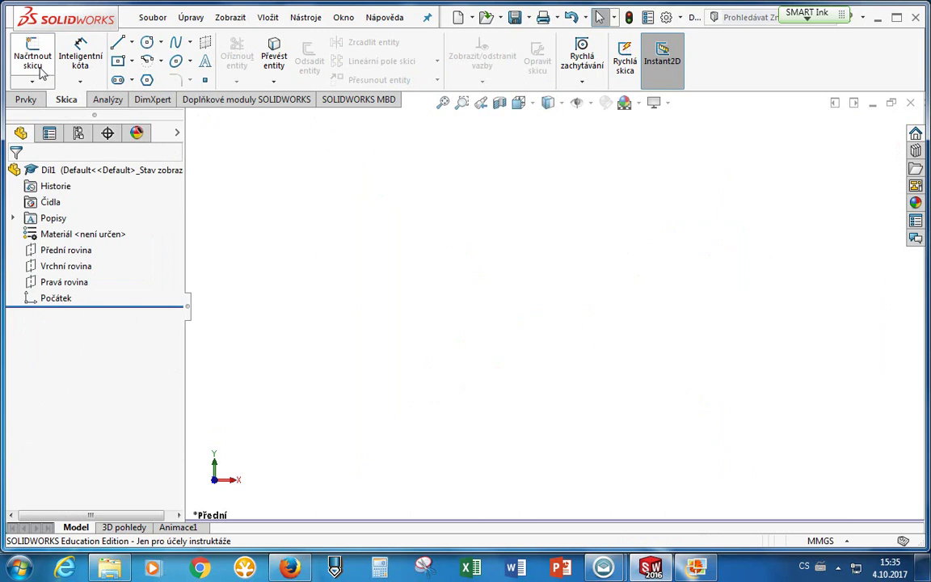
Start a new sketch on the front plane and draw a large center rectangle centred on the origin.
{"action": "left_click", "coordinate": [32, 55]}
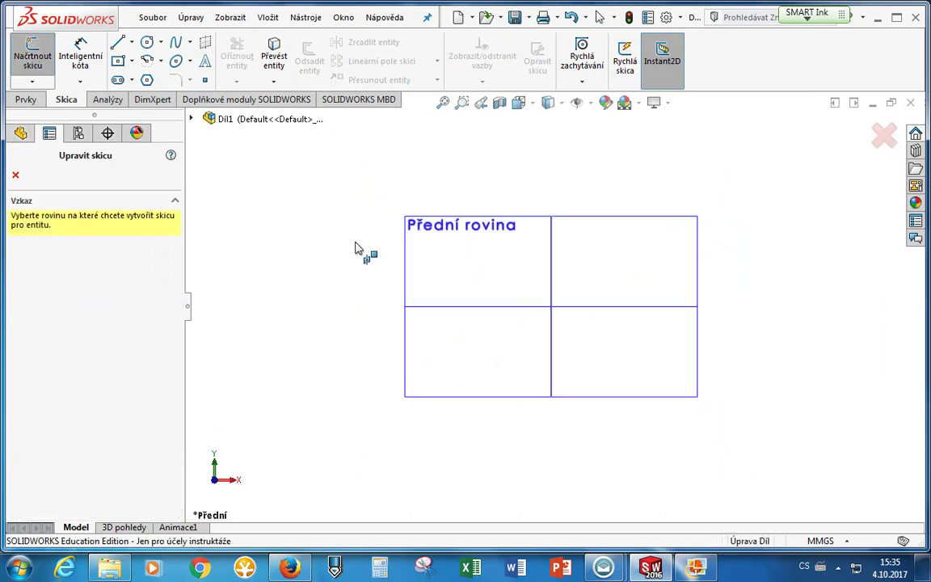
{"action": "left_click", "coordinate": [455, 261]}
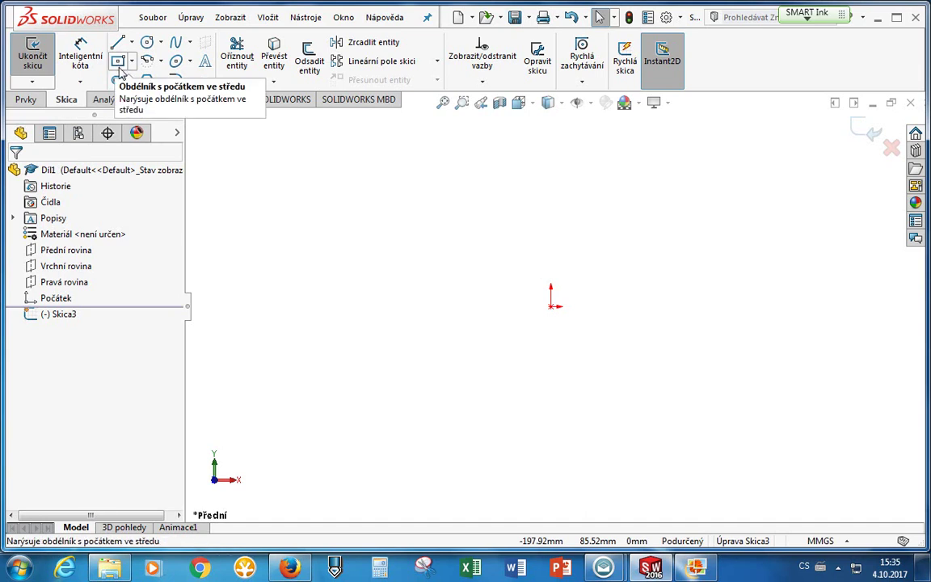
{"action": "left_click", "coordinate": [118, 62]}
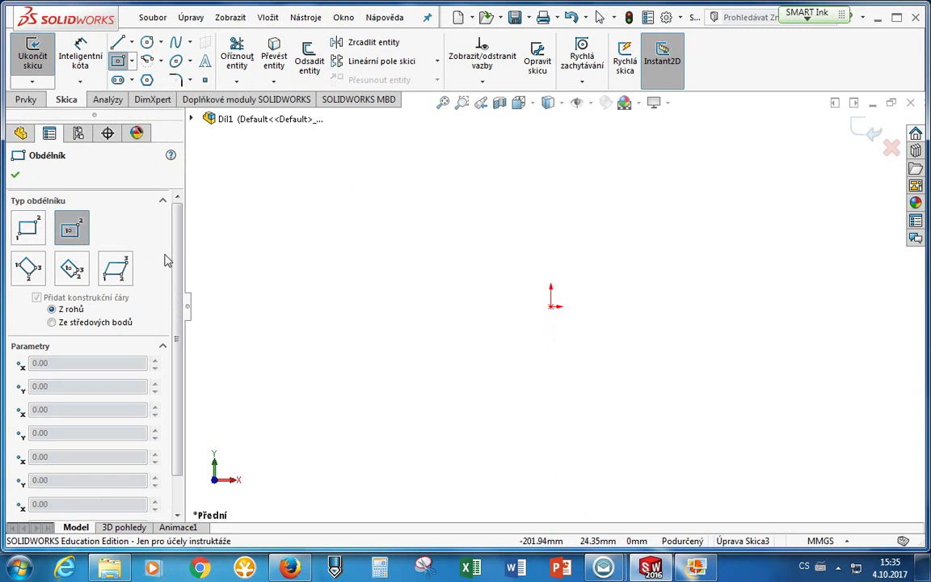
{"action": "left_click", "coordinate": [551, 307]}
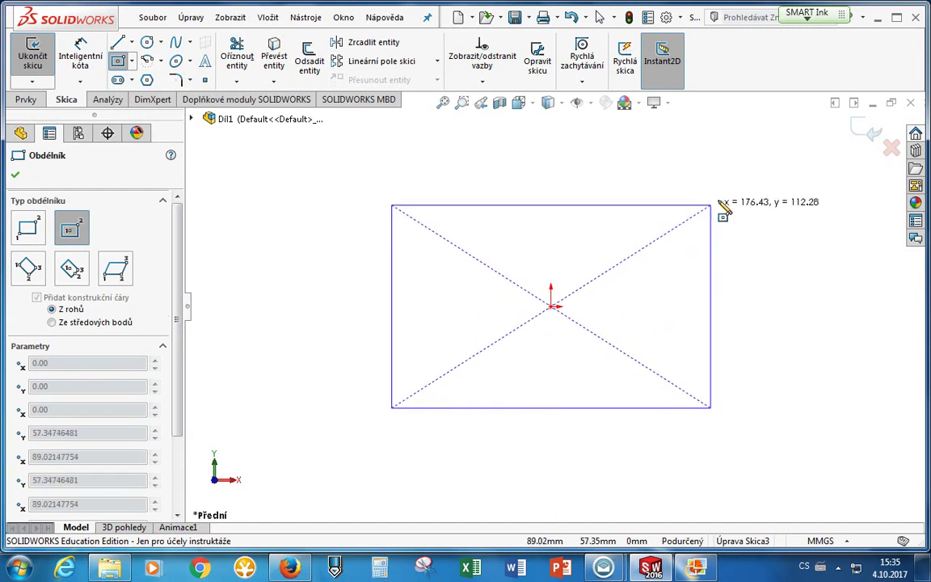
{"action": "left_click", "coordinate": [777, 162]}
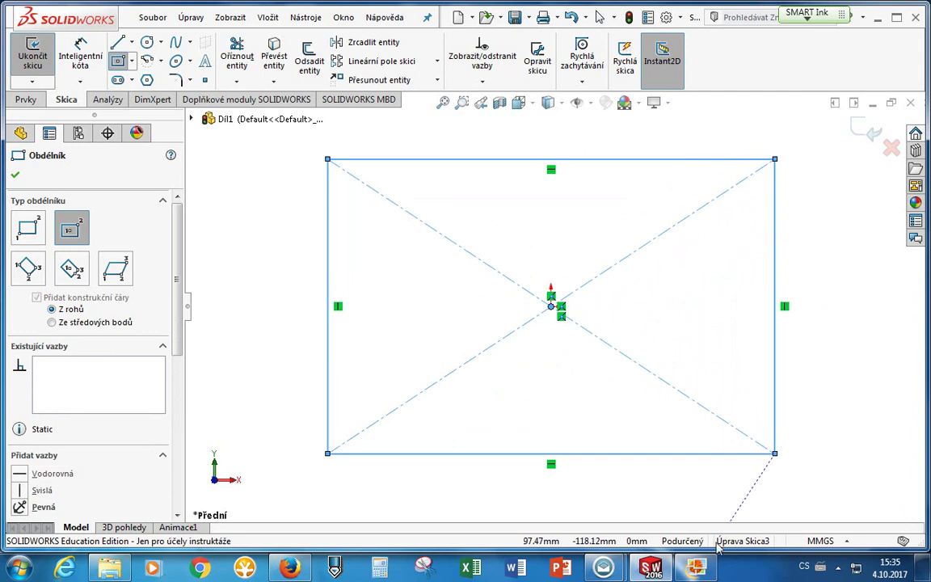
Check the 1.jpg drawing in the photo viewer, return to the sketch, and cancel the stray second rectangle.
{"action": "key", "text": "alt+Tab"}
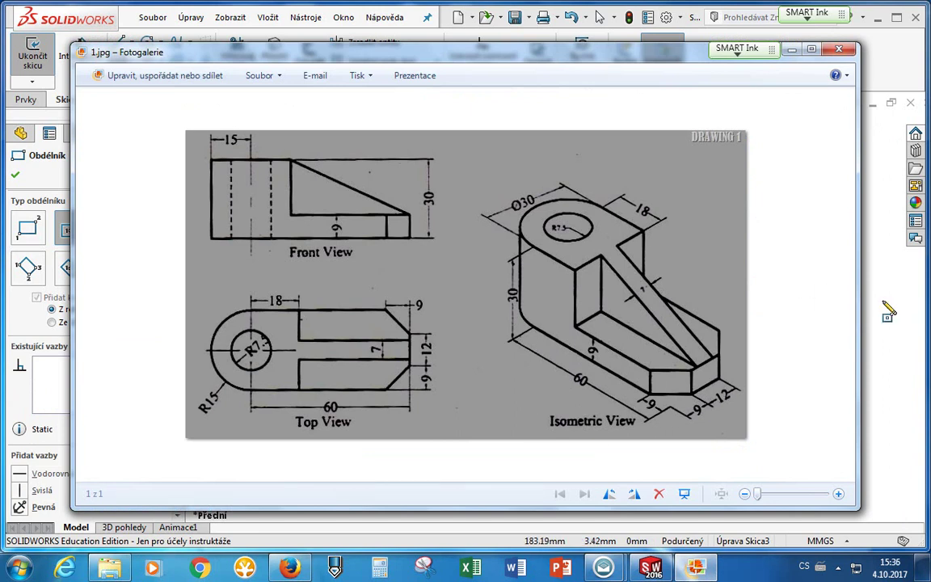
{"action": "key", "text": "alt+Tab"}
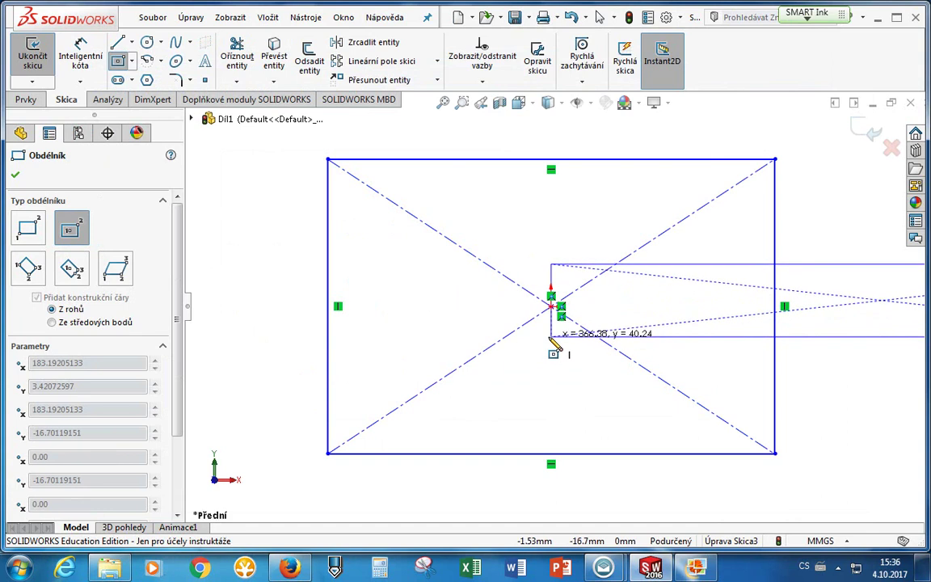
{"action": "key", "text": "Escape"}
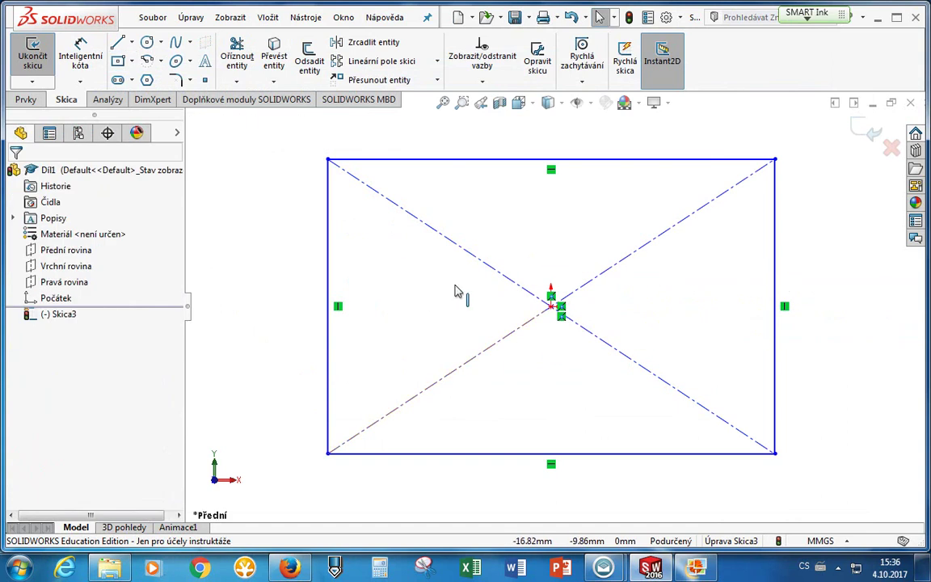
Dimension the rectangle's width between its two upper corners and set it to 60 mm.
{"action": "left_click", "coordinate": [84, 71]}
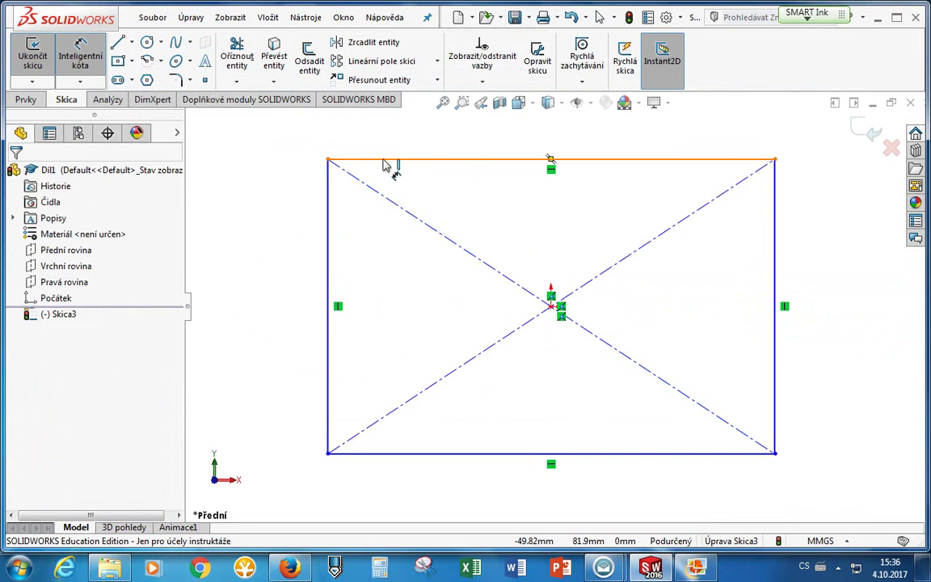
{"action": "left_click", "coordinate": [327, 160]}
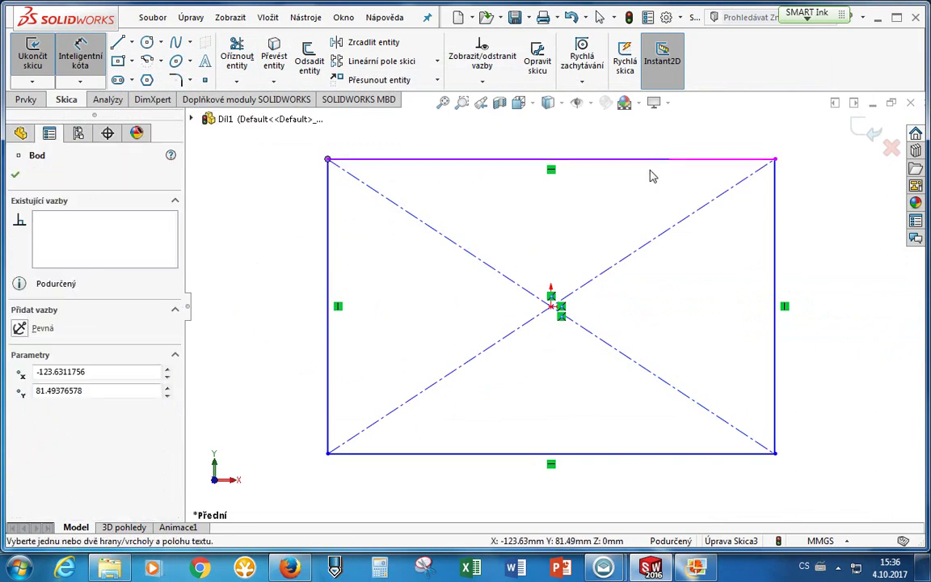
{"action": "left_click", "coordinate": [774, 159]}
{"action": "left_click", "coordinate": [599, 146]}
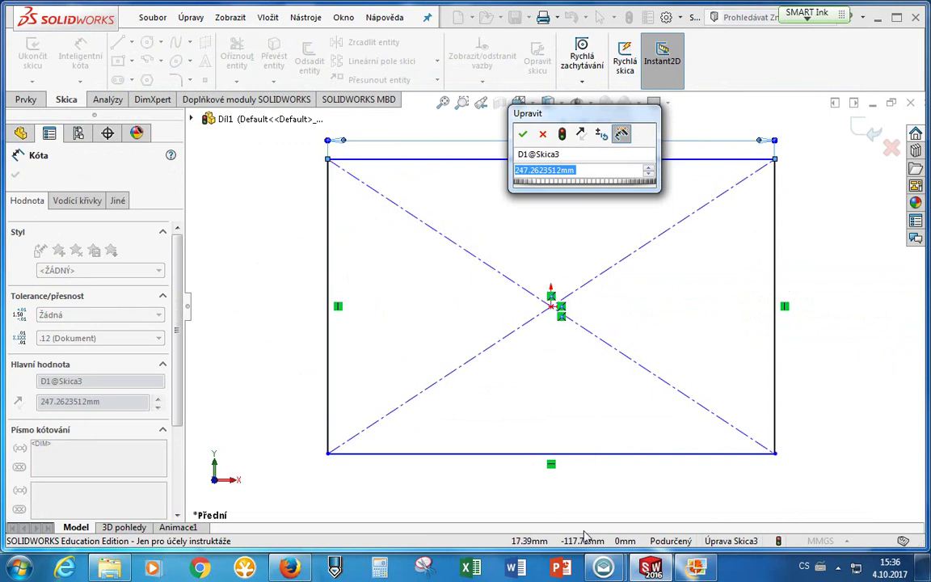
{"action": "left_click", "coordinate": [695, 569]}
{"action": "left_click", "coordinate": [695, 569]}
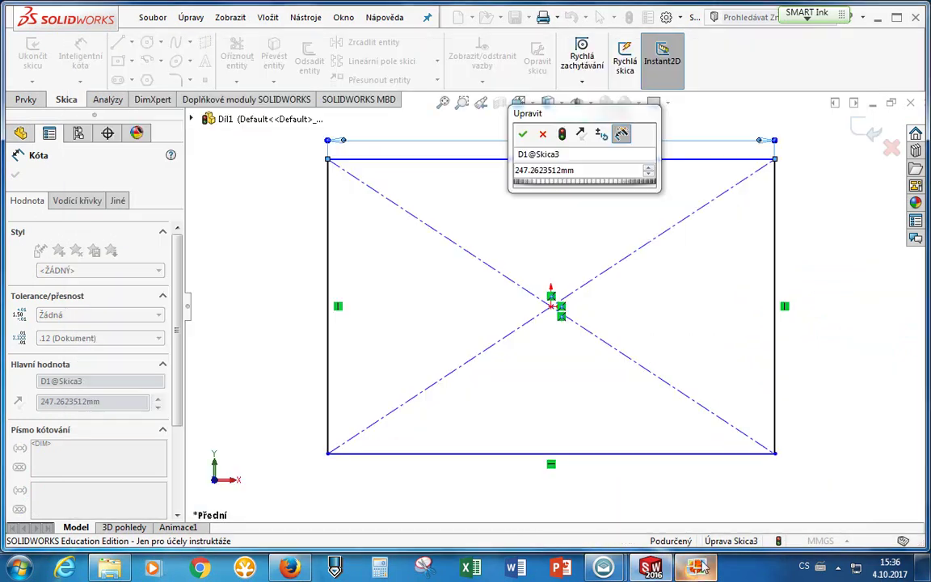
{"action": "left_click", "coordinate": [533, 170]}
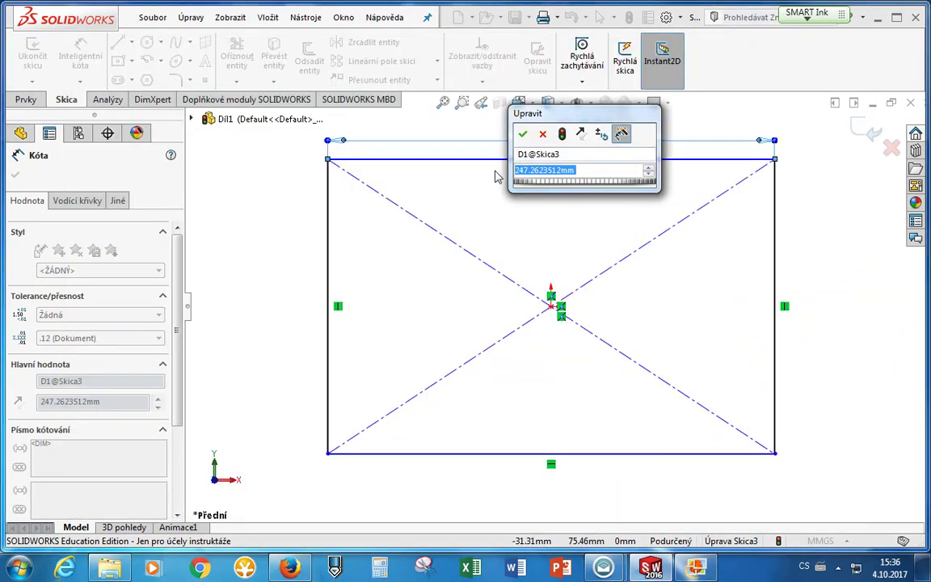
{"action": "type", "text": "60"}
{"action": "key", "text": "Return"}
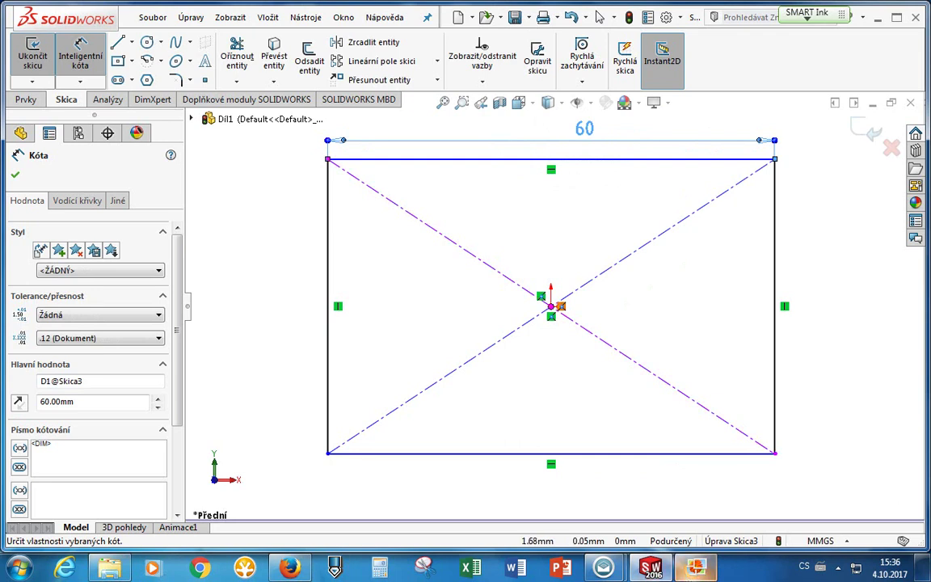
Check the 1.jpg drawing in the photo viewer, return to the sketch, and dimension the rectangle's left edge as 30 mm.
{"action": "mouse_move", "coordinate": [690, 574]}
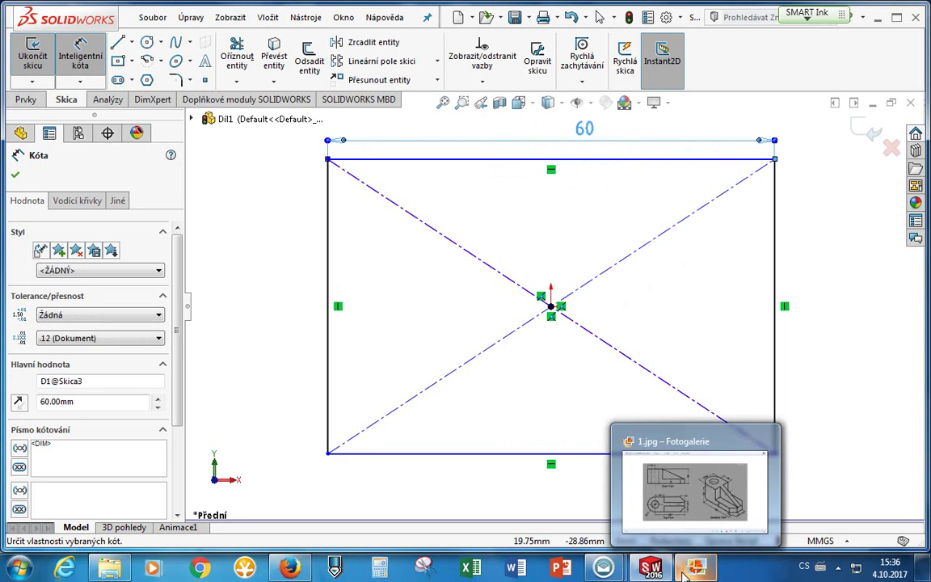
{"action": "left_click", "coordinate": [690, 570]}
{"action": "mouse_move", "coordinate": [651, 570]}
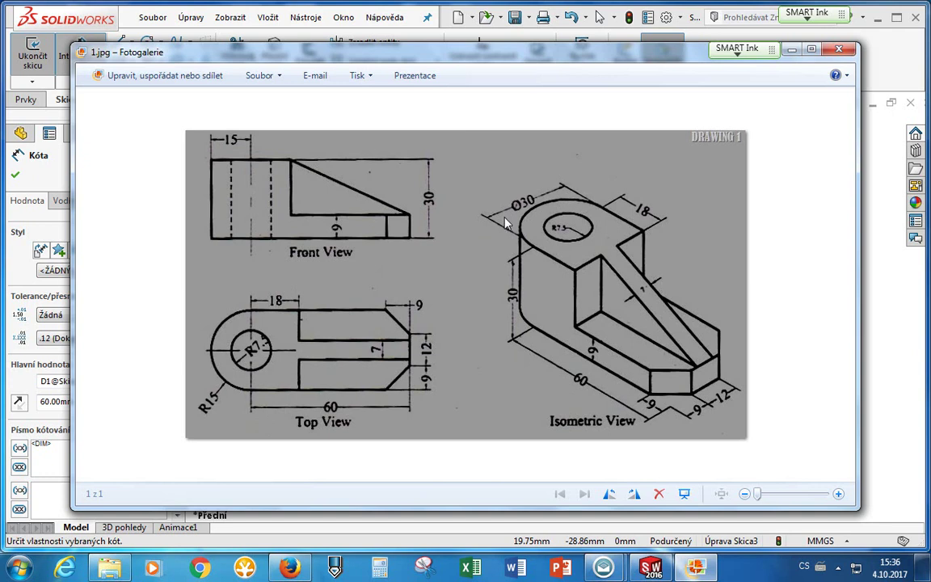
{"action": "key", "text": "alt+Tab"}
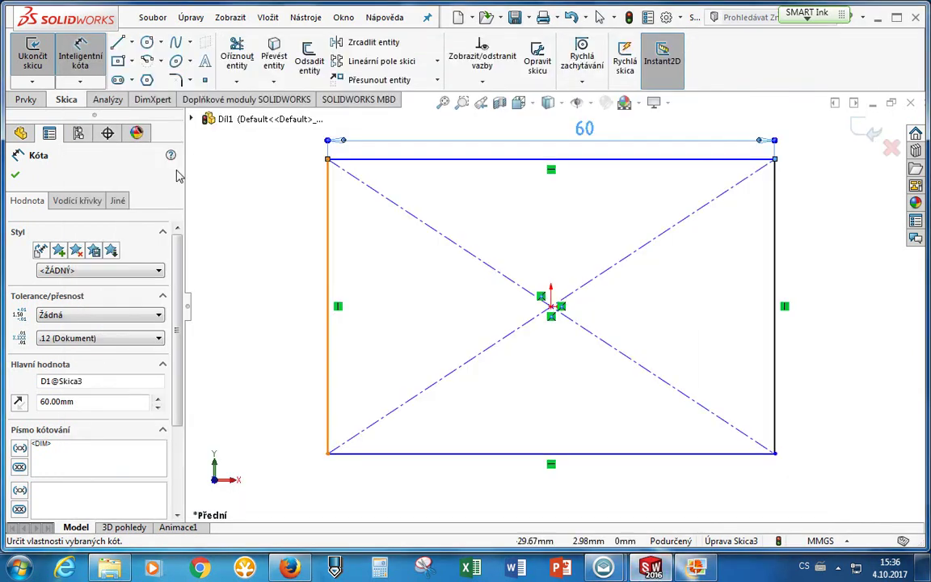
{"action": "left_click", "coordinate": [328, 234]}
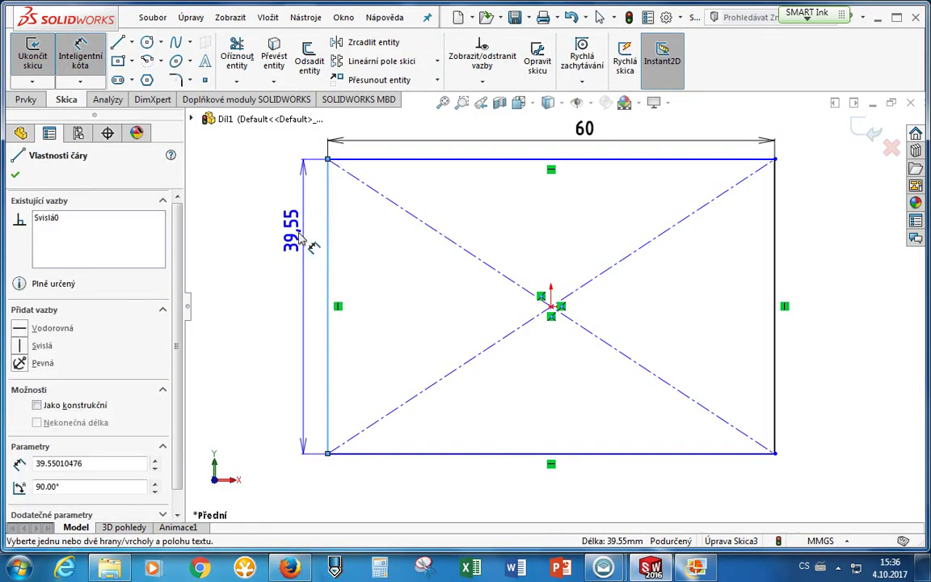
{"action": "left_click", "coordinate": [254, 243]}
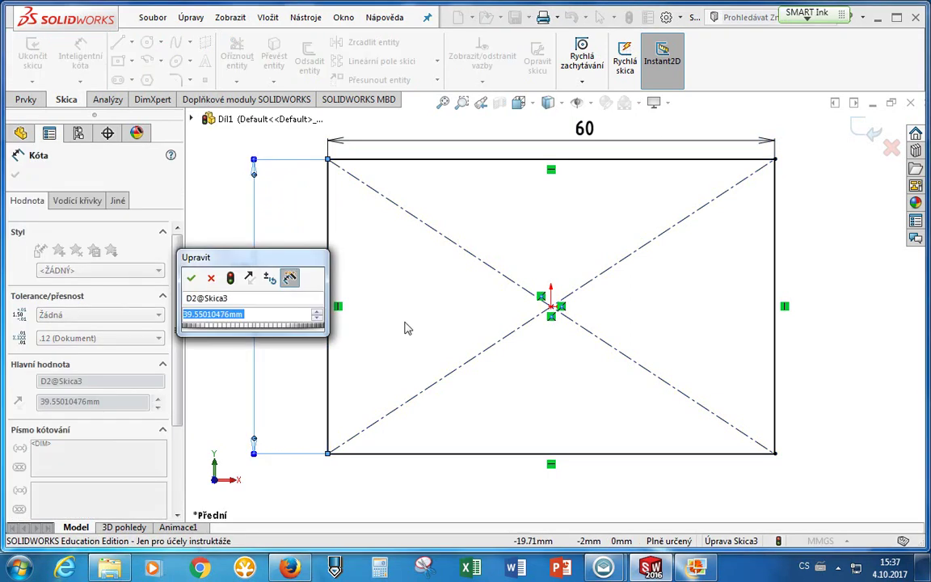
{"action": "type", "text": "30"}
{"action": "key", "text": "Return"}
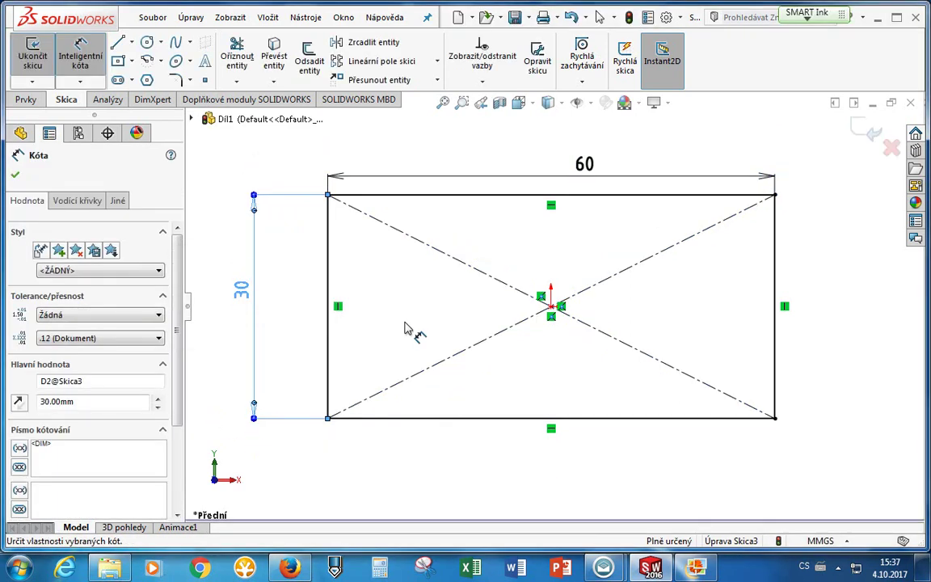
{"action": "left_click", "coordinate": [407, 330]}
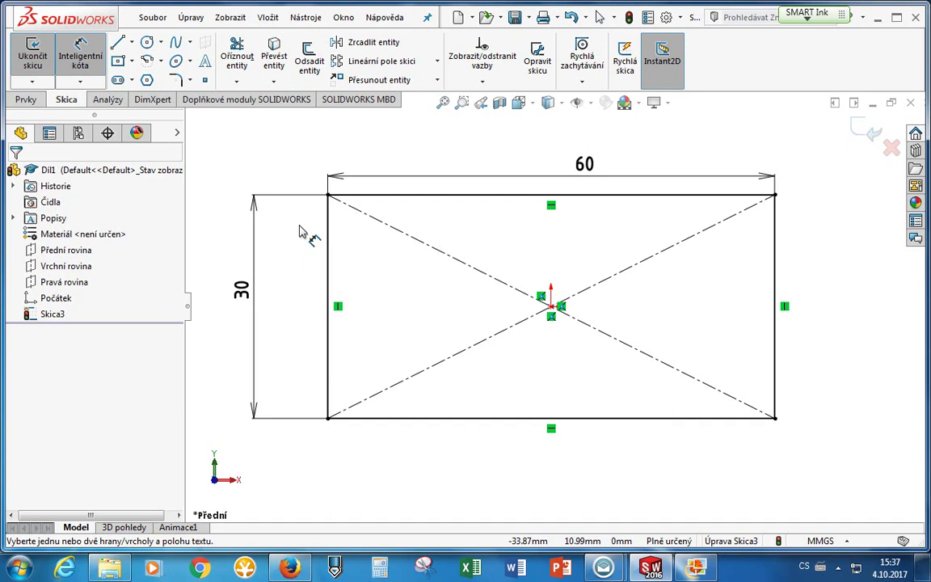
Check the drawing's Top View, then draw a sloping line across the rectangle's upper-right corner, ending about 9.3 mm below that corner.
{"action": "left_click", "coordinate": [695, 569]}
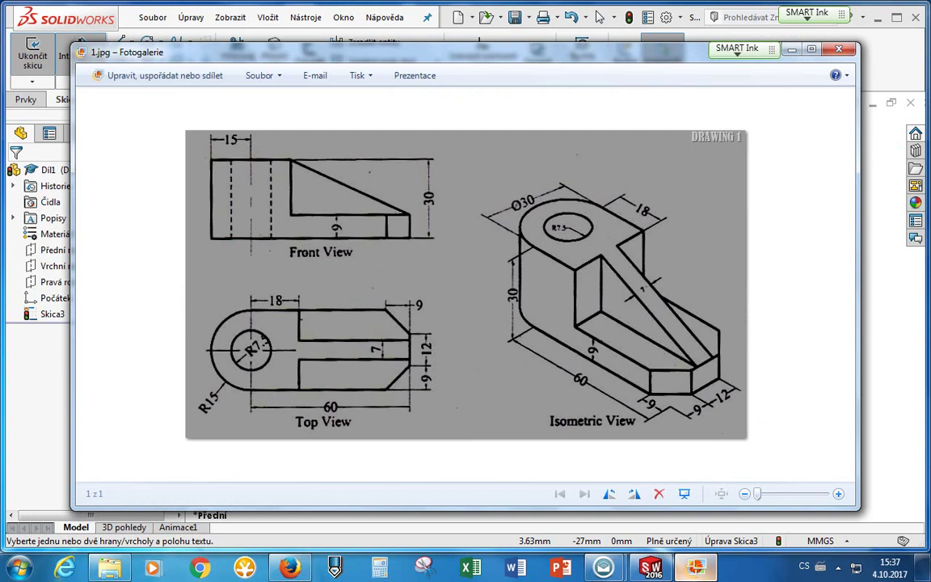
{"action": "mouse_move", "coordinate": [695, 568]}
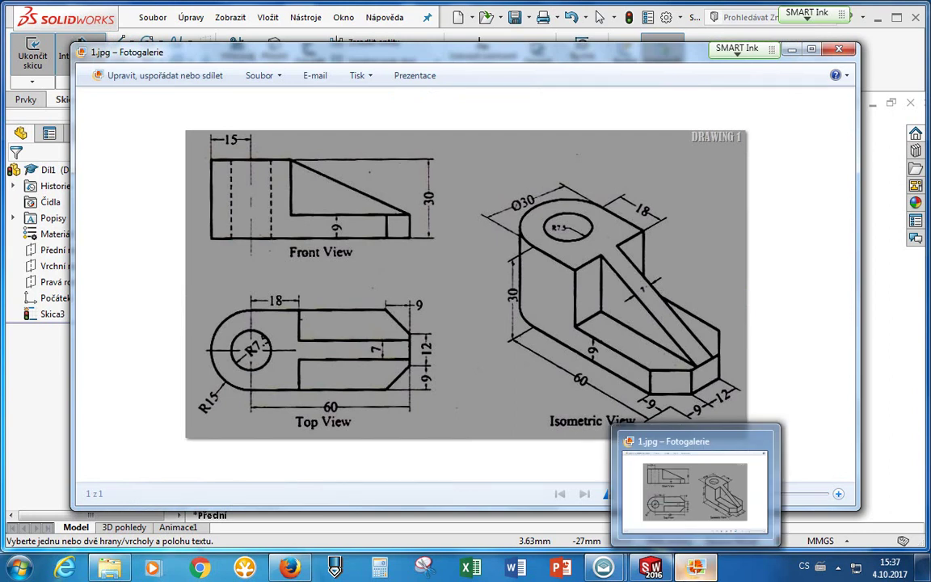
{"action": "left_click", "coordinate": [695, 489]}
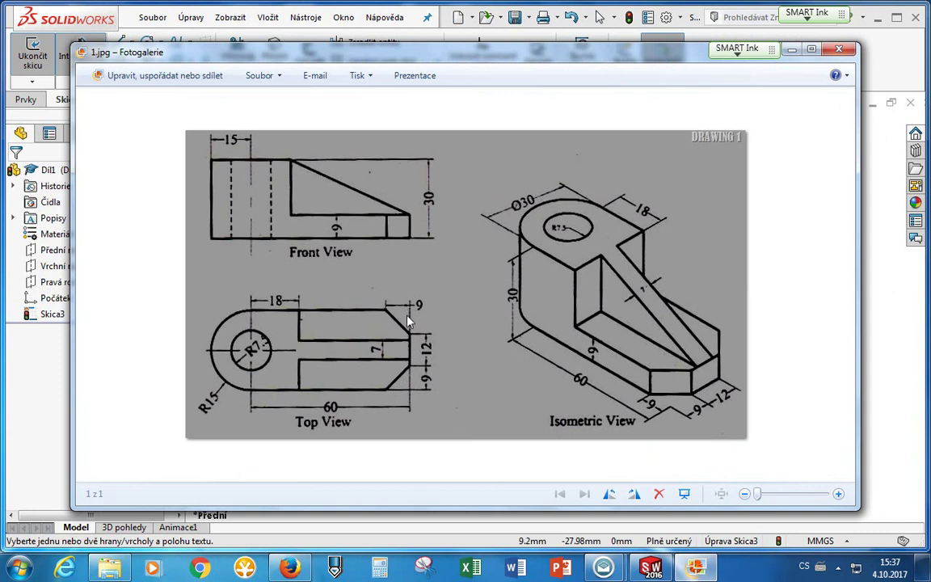
{"action": "left_click", "coordinate": [655, 567]}
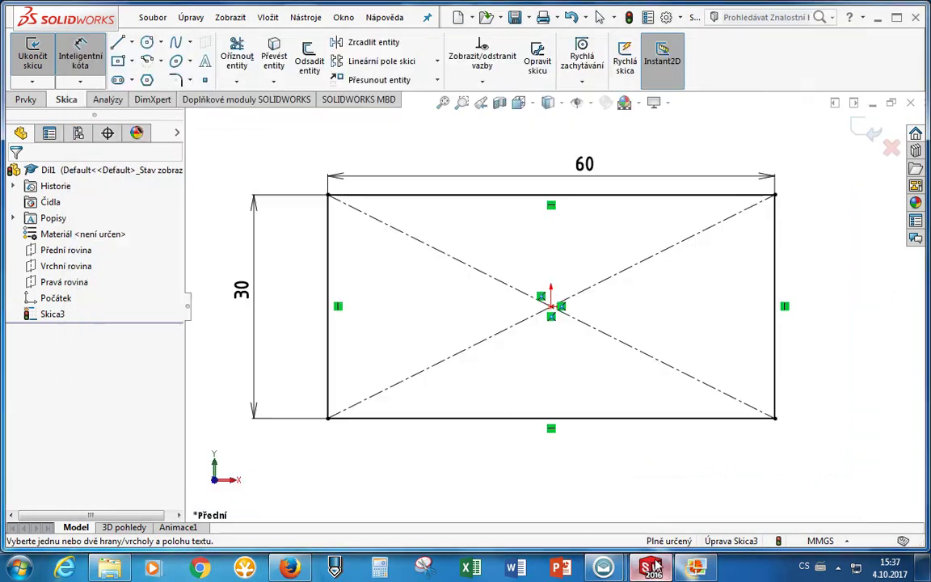
{"action": "left_click", "coordinate": [116, 44]}
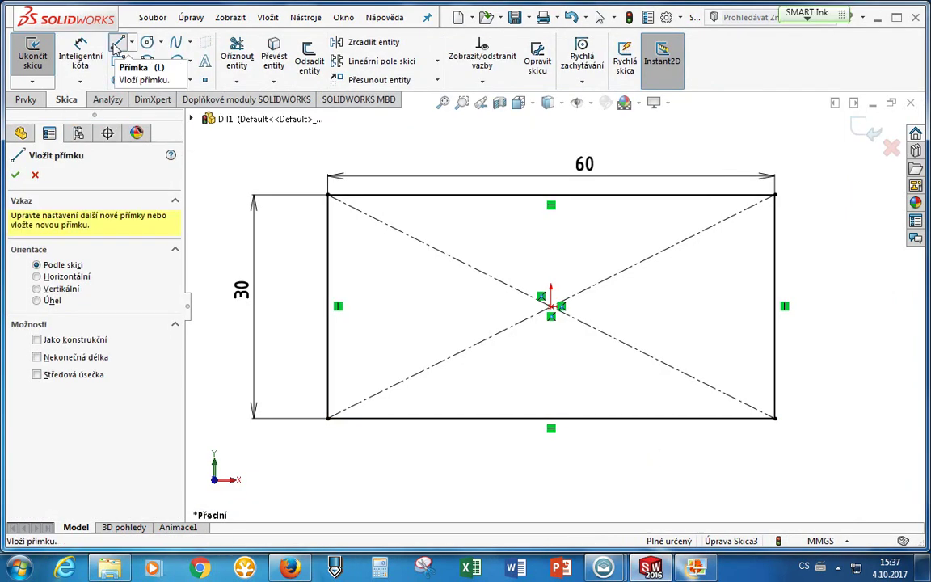
{"action": "left_click", "coordinate": [705, 196]}
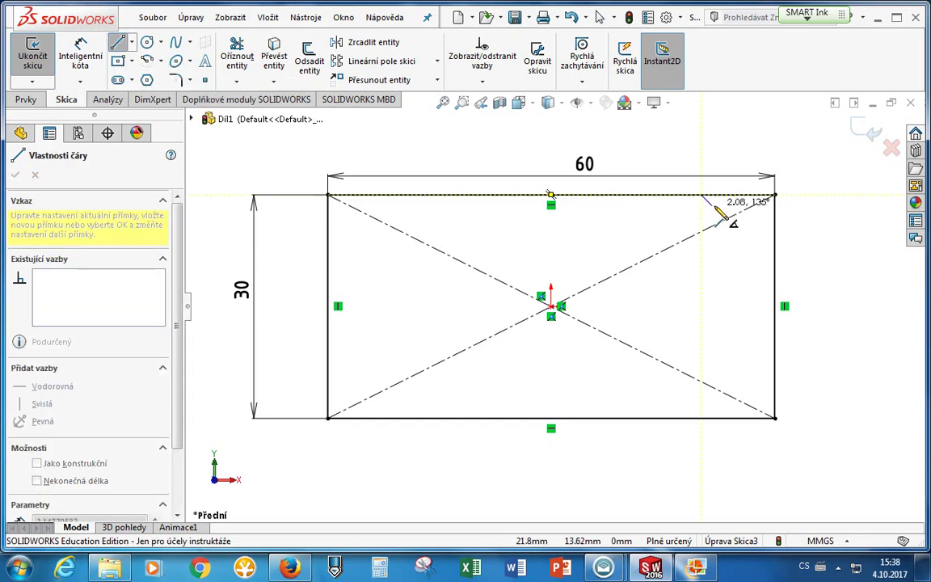
{"action": "left_click", "coordinate": [774, 264]}
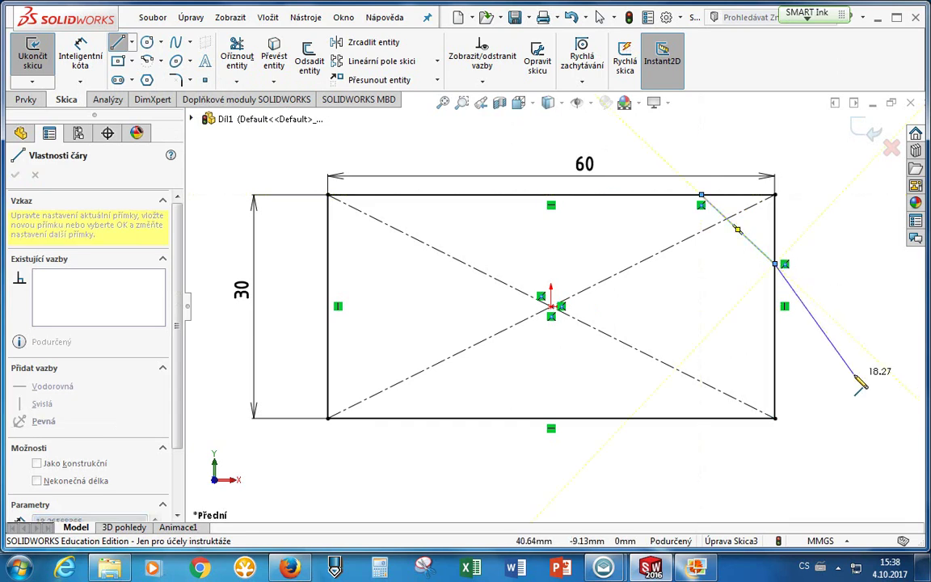
{"action": "key", "text": "Escape"}
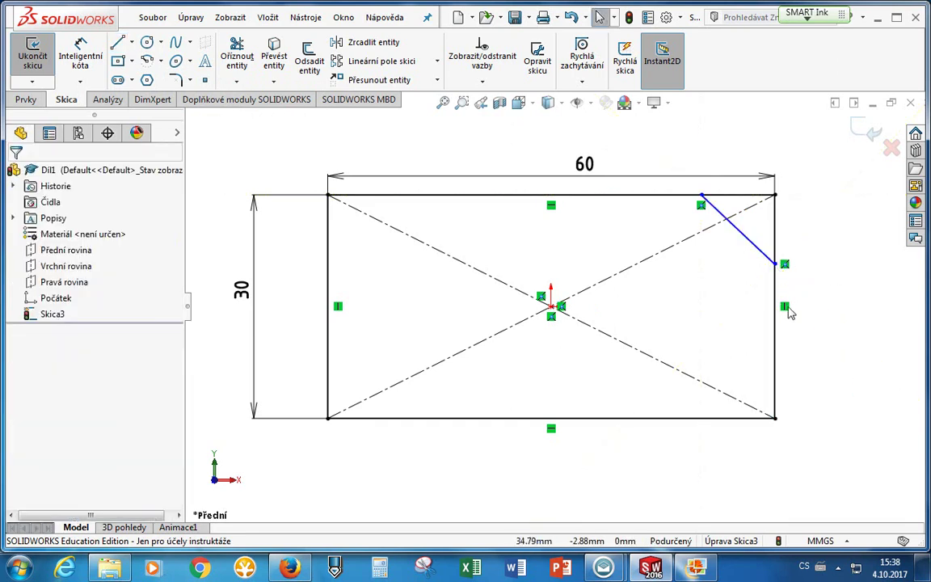
Draw a sloping line about 13 mm long across the rectangle's lower-right corner, ending directly below the upper line's start, and delete it.
{"action": "left_click", "coordinate": [118, 42]}
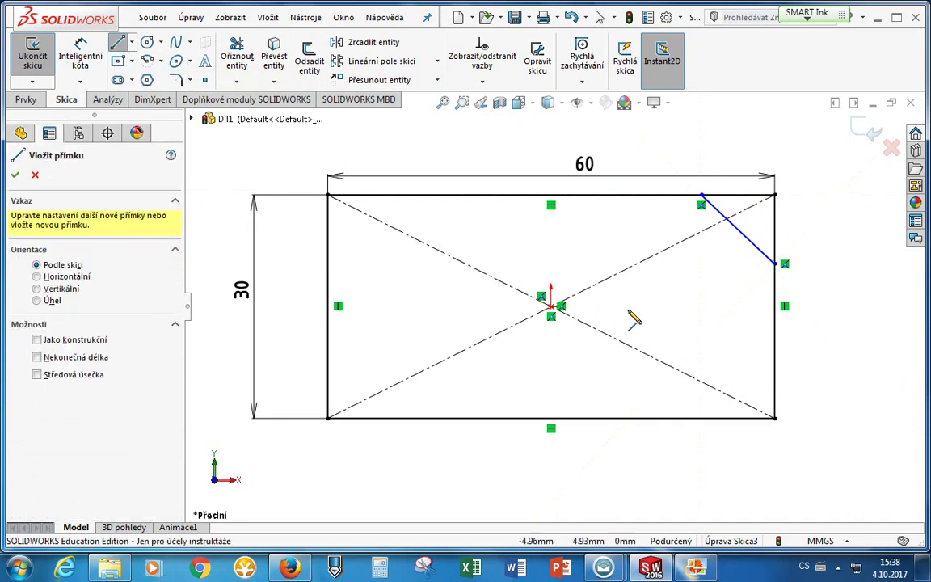
{"action": "left_click", "coordinate": [775, 354]}
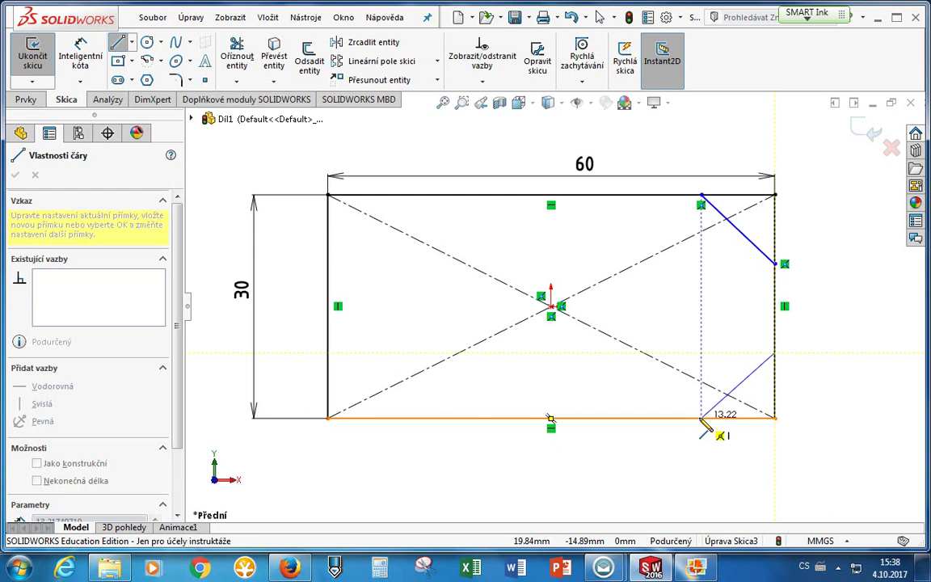
{"action": "left_click", "coordinate": [701, 418]}
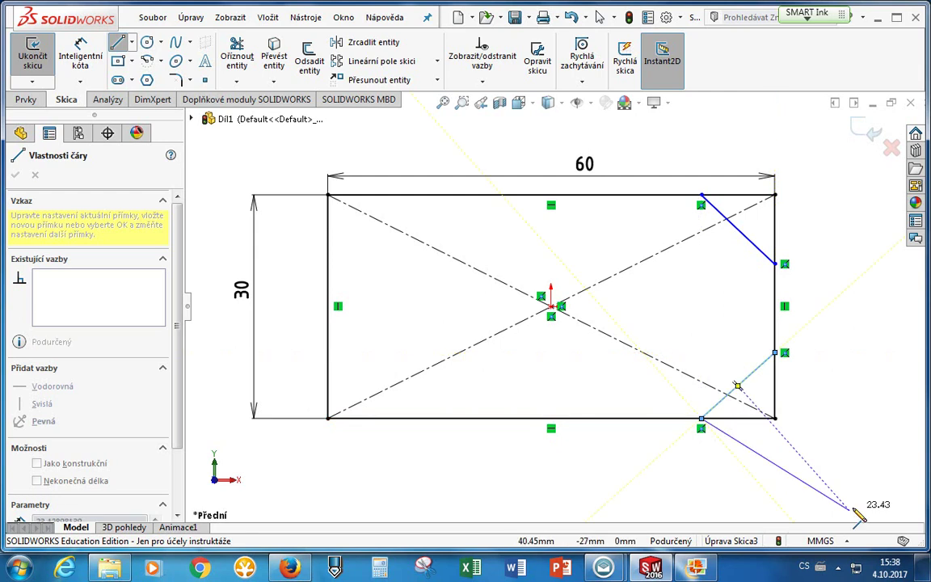
{"action": "key", "text": "Escape"}
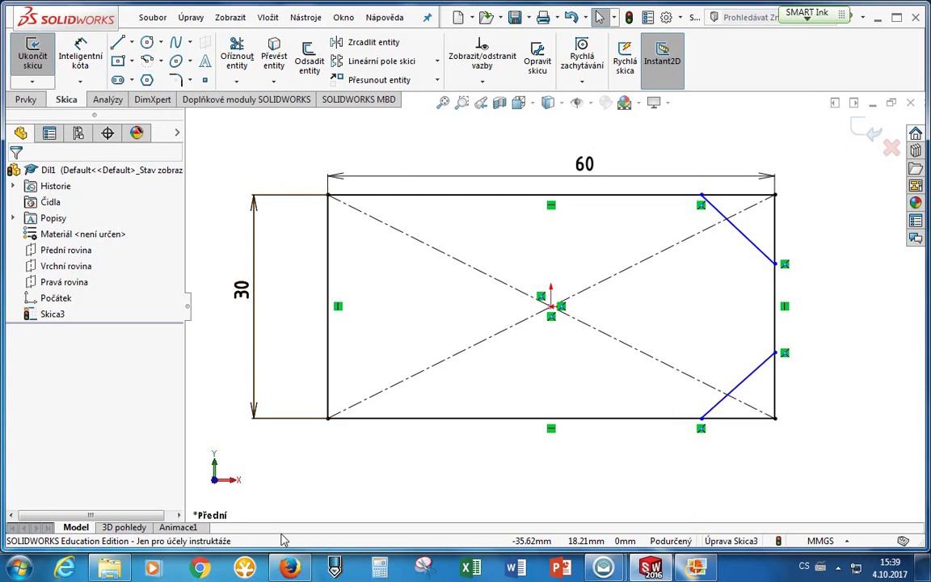
{"action": "left_click", "coordinate": [716, 404]}
{"action": "key", "text": "Delete"}
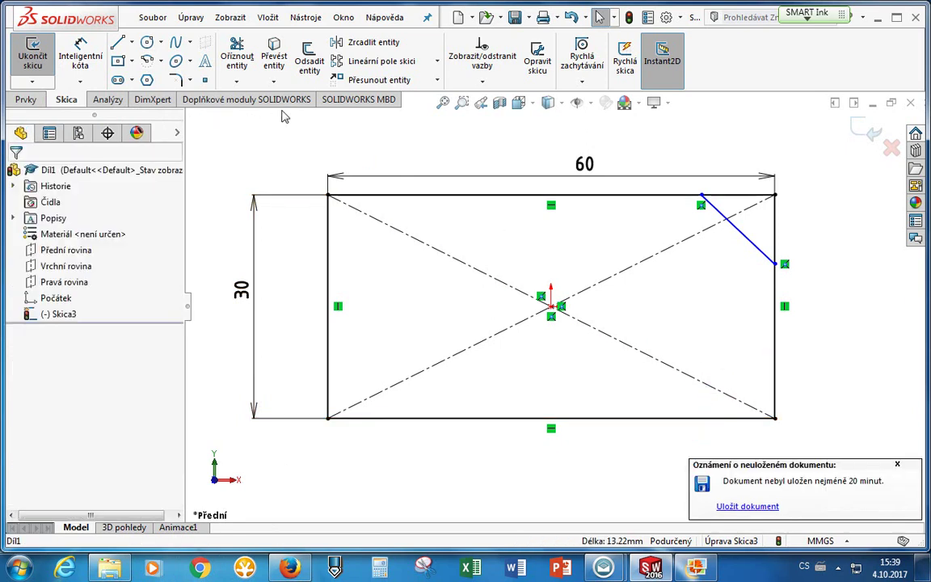
Draw a sloping line from the rectangle's right edge to its bottom edge, ending vertically aligned with the upper corner line's start.
{"action": "left_click", "coordinate": [118, 42]}
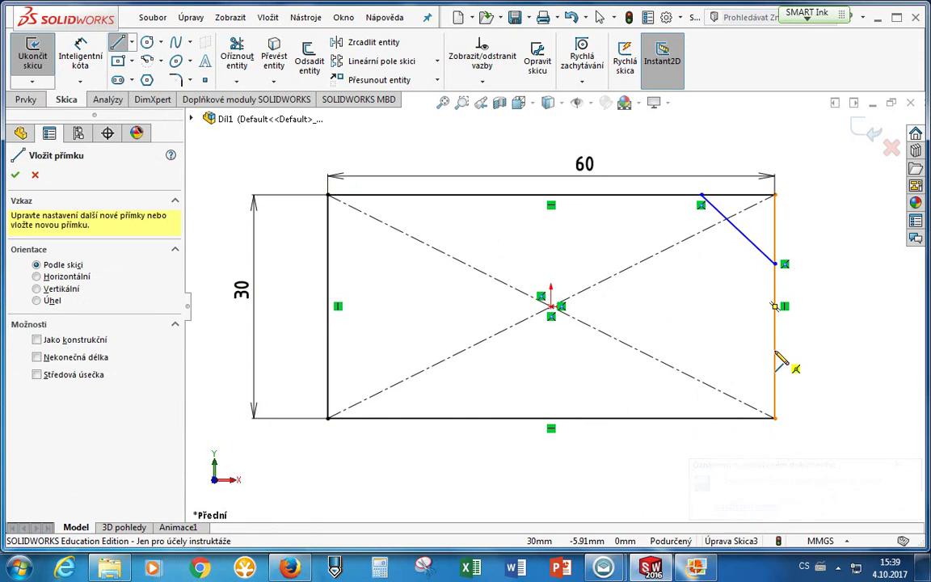
{"action": "left_click", "coordinate": [775, 362]}
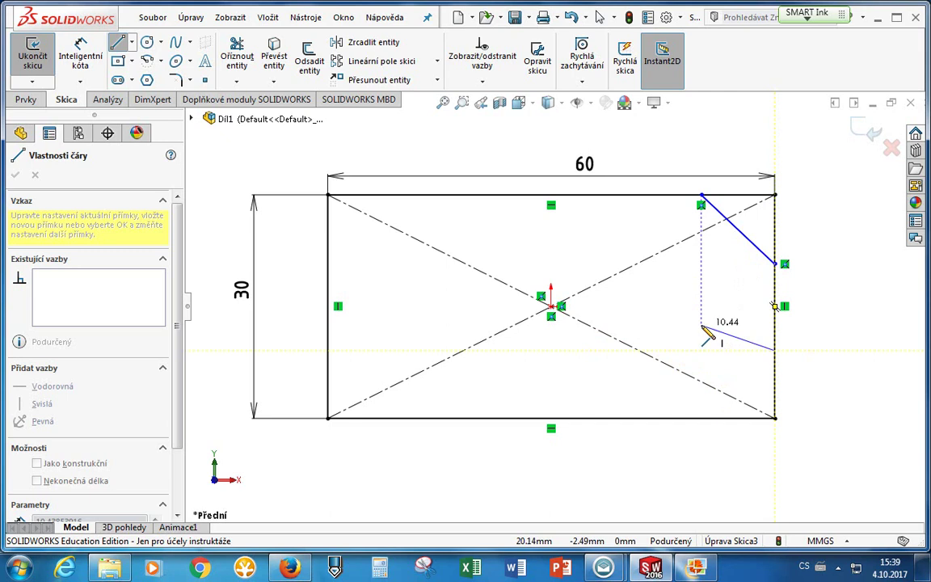
{"action": "left_click", "coordinate": [701, 419]}
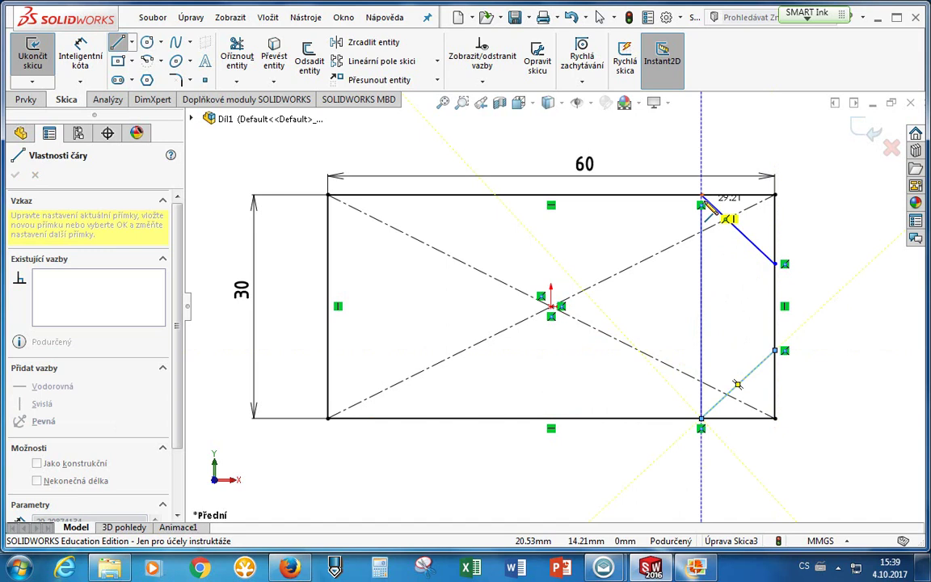
{"action": "key", "text": "Escape"}
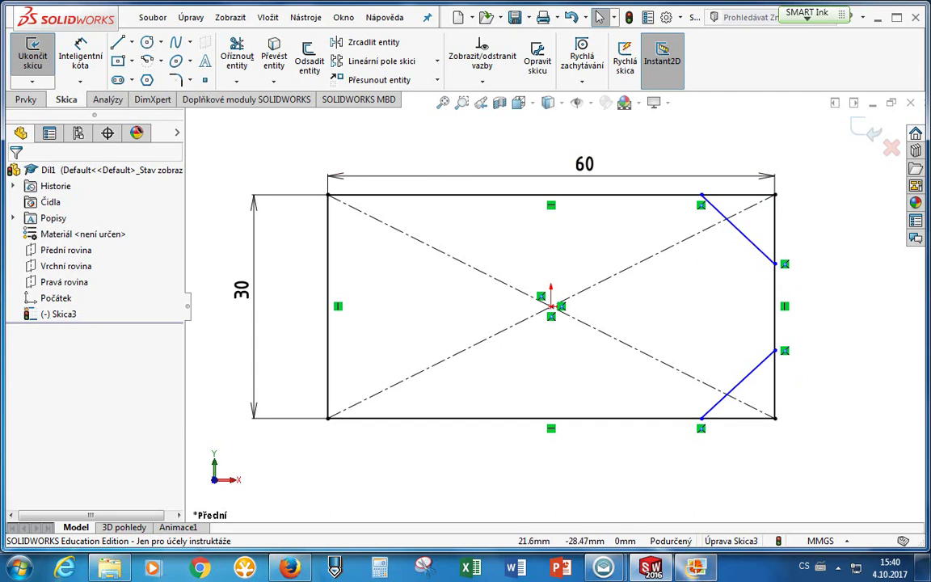
Check the 1.jpg drawing, return to the sketch, and dimension the upper corner line's lower end 9 mm below the rectangle's upper-right corner.
{"action": "left_click", "coordinate": [696, 568]}
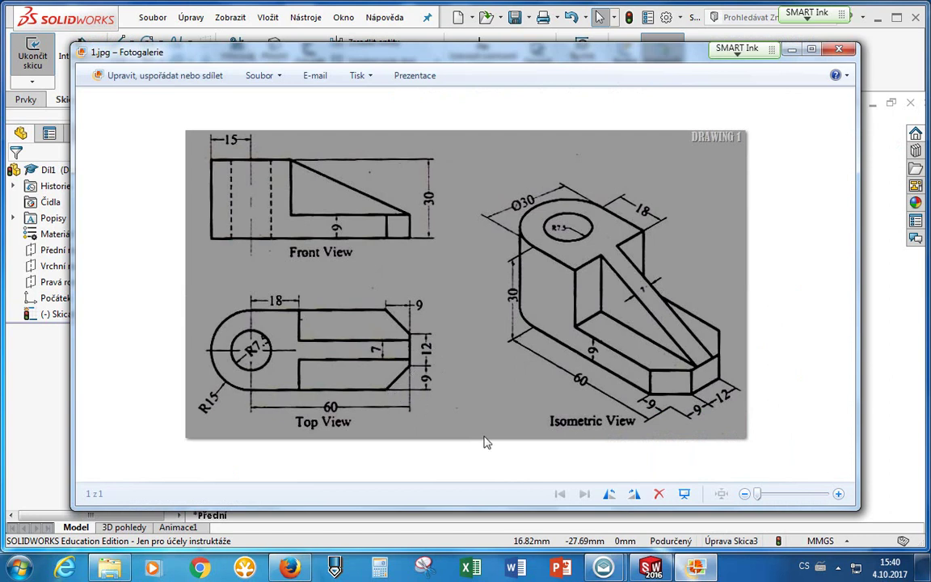
{"action": "left_click", "coordinate": [566, 517]}
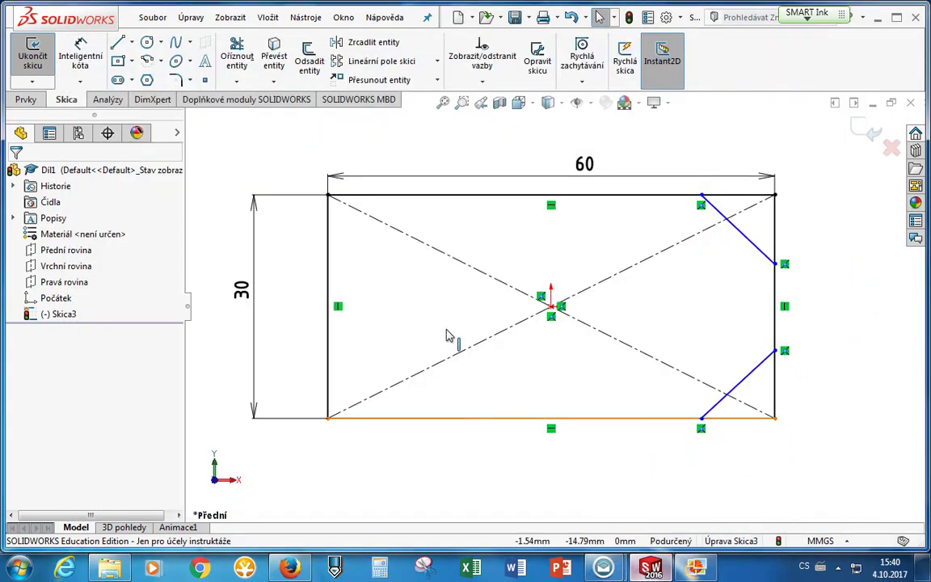
{"action": "left_click", "coordinate": [75, 60]}
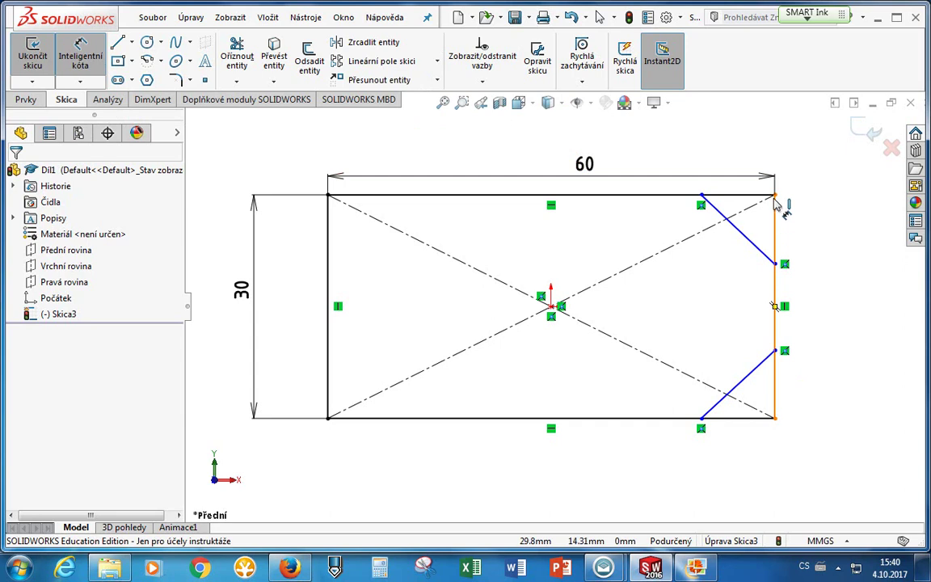
{"action": "left_click", "coordinate": [775, 196]}
{"action": "left_click", "coordinate": [783, 260]}
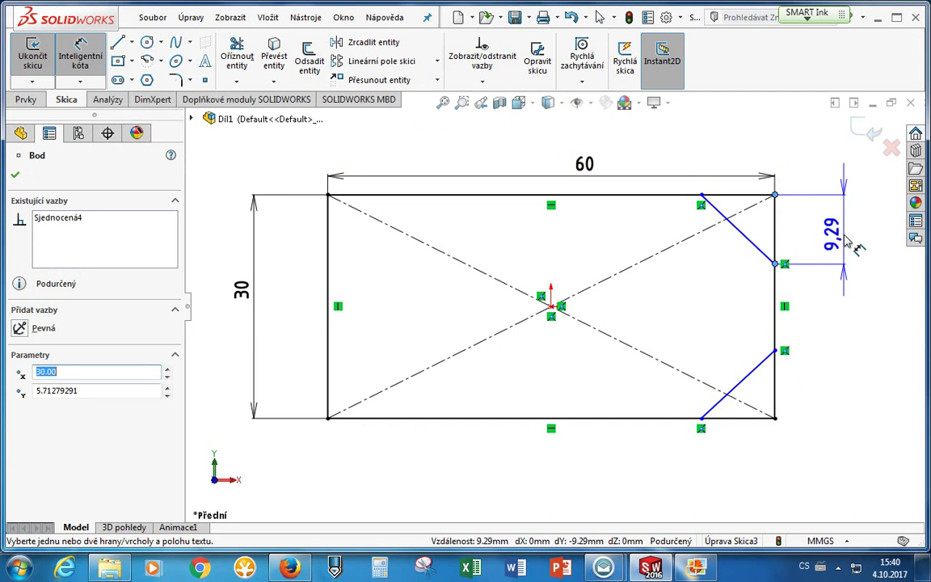
{"action": "left_click", "coordinate": [847, 242]}
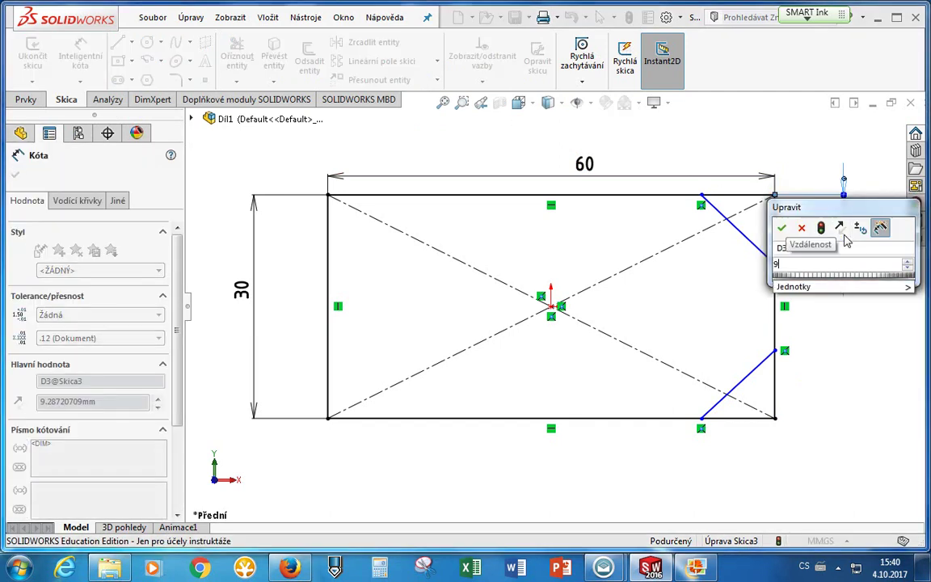
{"action": "type", "text": "9"}
{"action": "key", "text": "Return"}
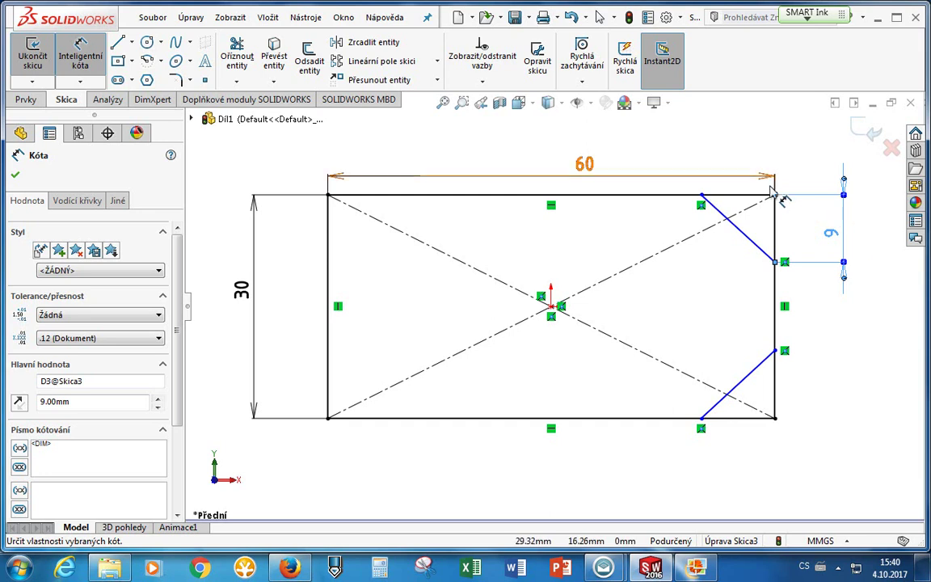
Dimension the horizontal distance between the upper corner line's top end and the rectangle's upper-right corner as 9 mm.
{"action": "left_click", "coordinate": [700, 196]}
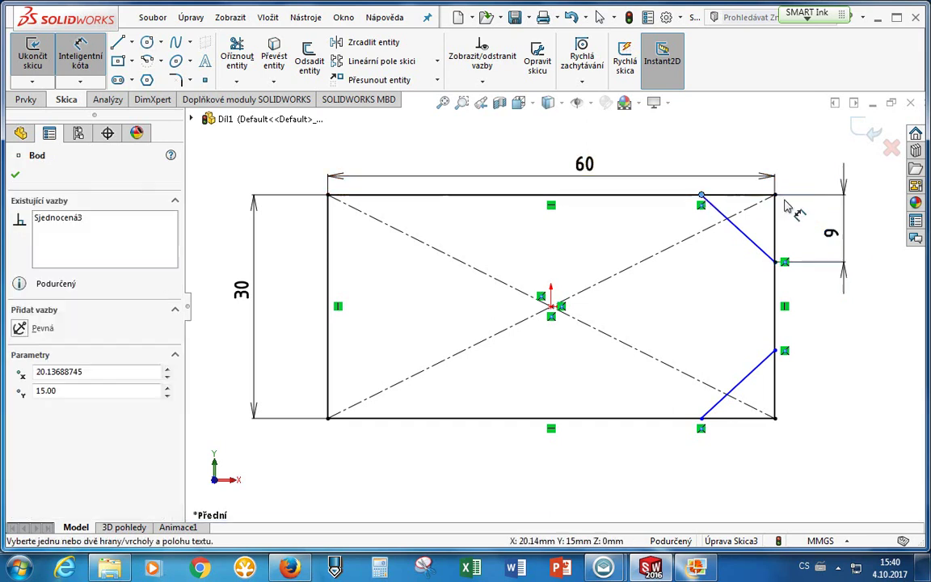
{"action": "left_click", "coordinate": [774, 195]}
{"action": "left_click", "coordinate": [728, 182]}
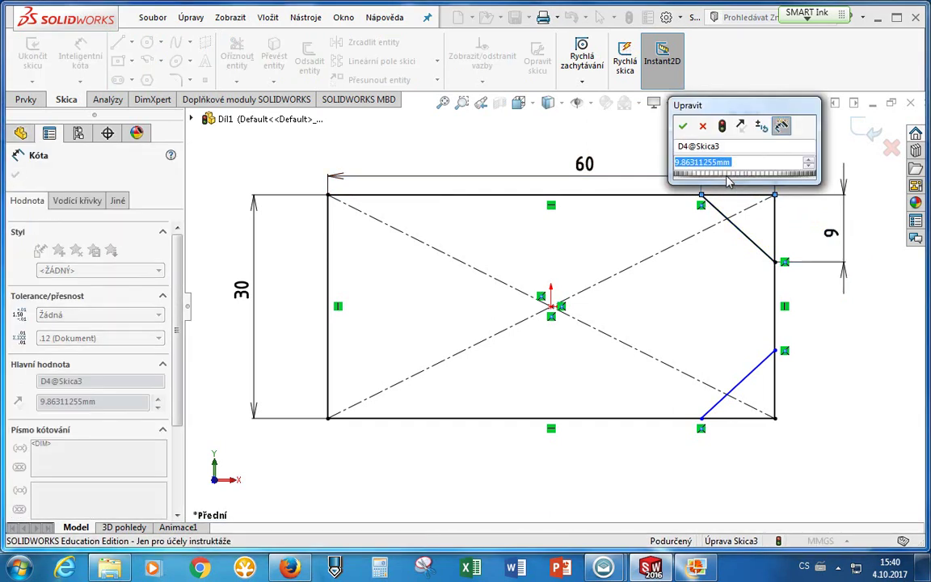
{"action": "type", "text": "9"}
{"action": "key", "text": "Return"}
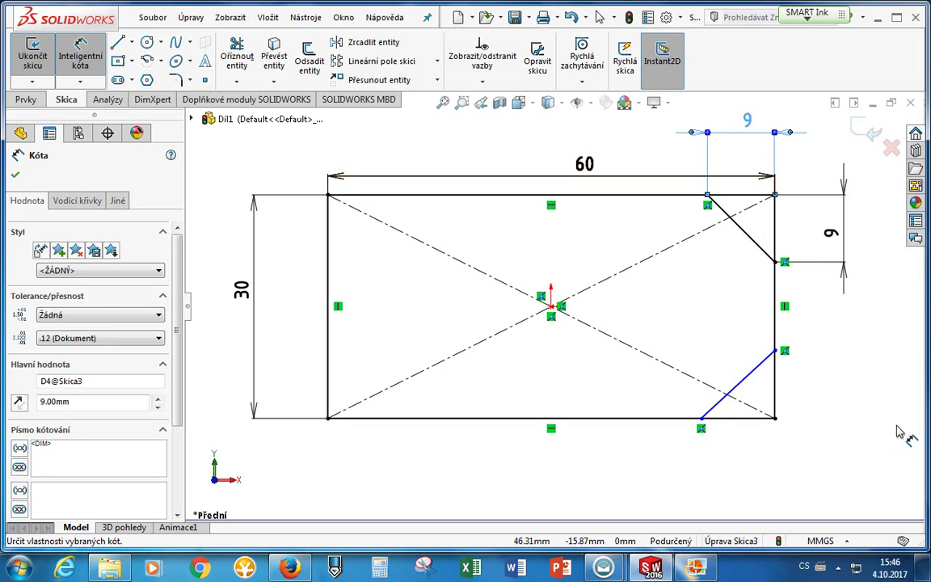
{"action": "key", "text": "Escape"}
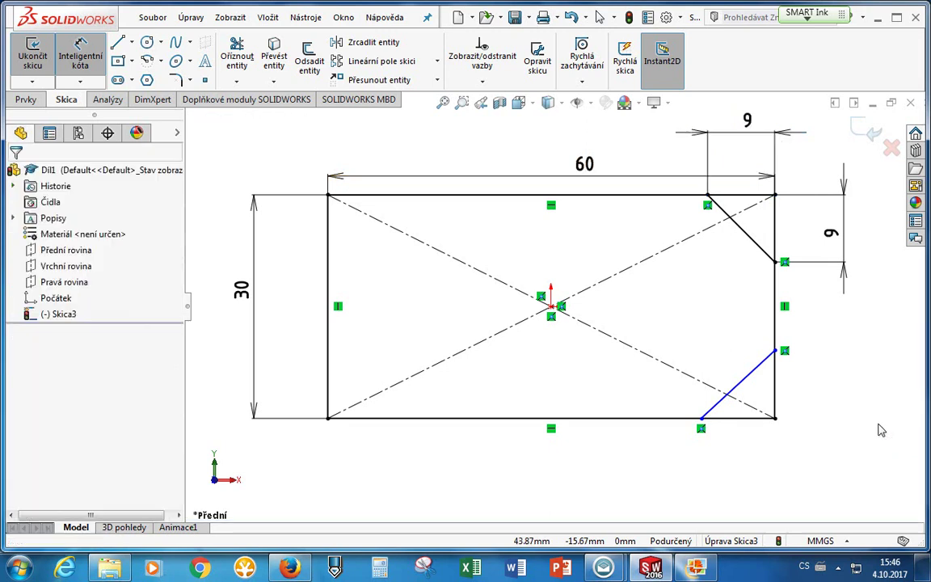
Add an Equal relation between the upper and lower sloping corner lines.
{"action": "left_click", "coordinate": [754, 241]}
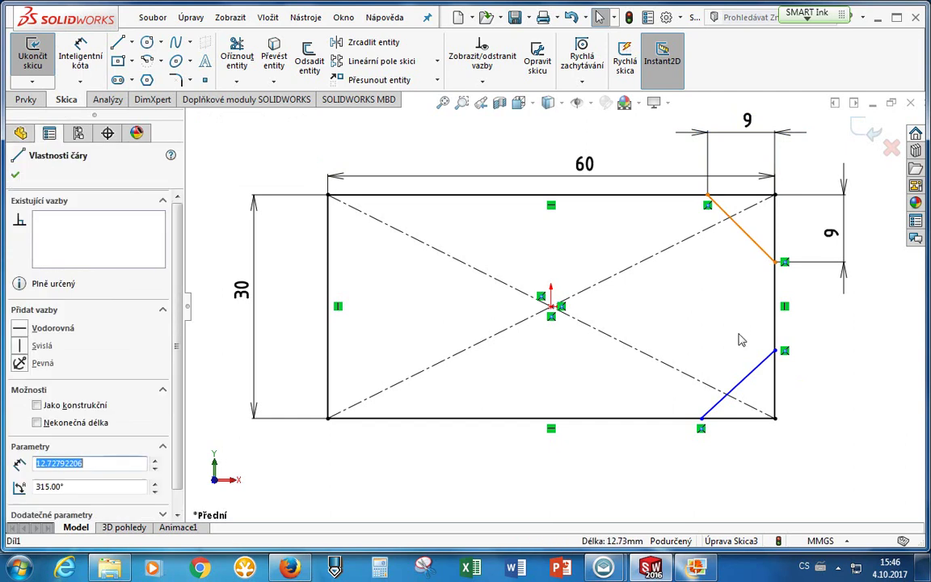
{"action": "left_click", "coordinate": [749, 380], "text": "ctrl"}
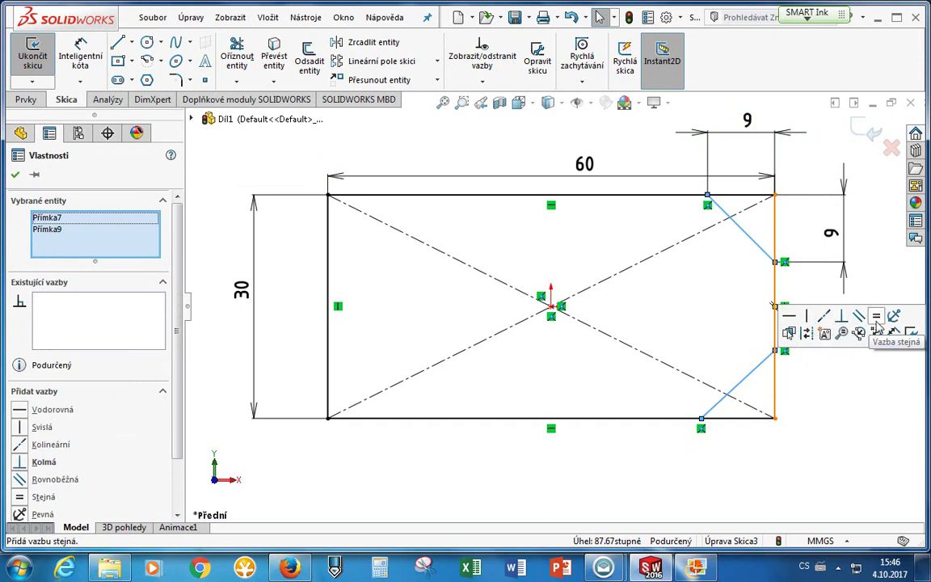
{"action": "left_click", "coordinate": [877, 319]}
{"action": "left_click", "coordinate": [837, 422]}
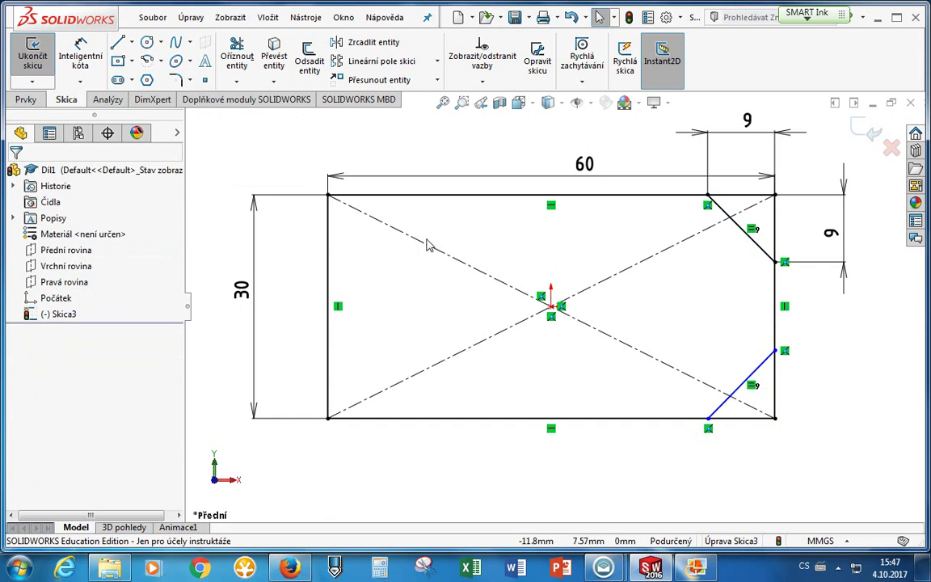
{"action": "left_click", "coordinate": [80, 55]}
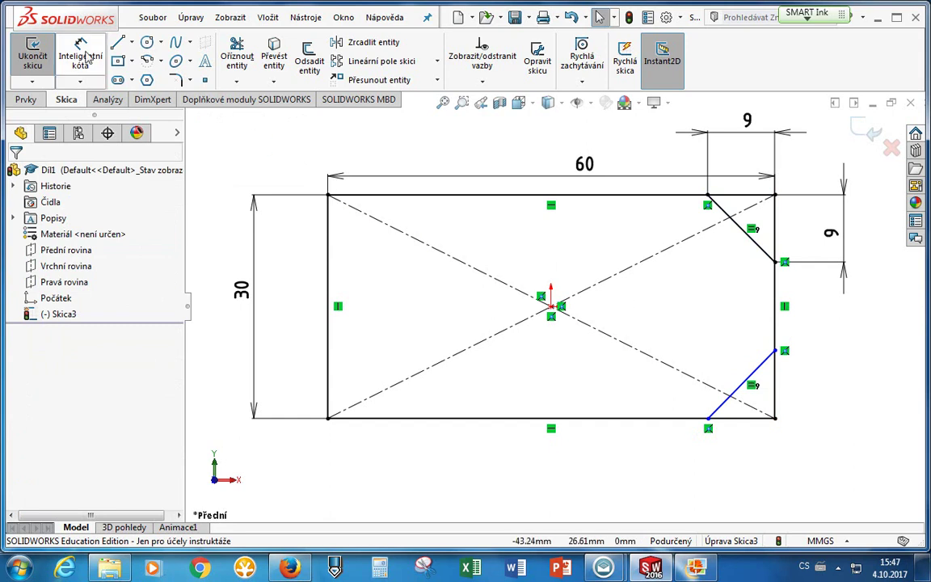
{"action": "left_click", "coordinate": [774, 351]}
{"action": "left_click", "coordinate": [775, 418]}
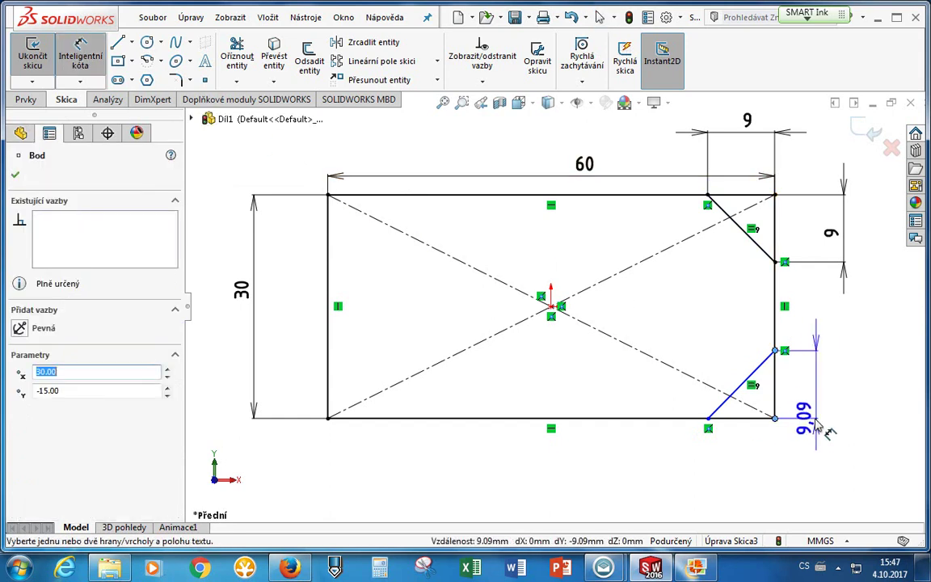
{"action": "key", "text": "Escape"}
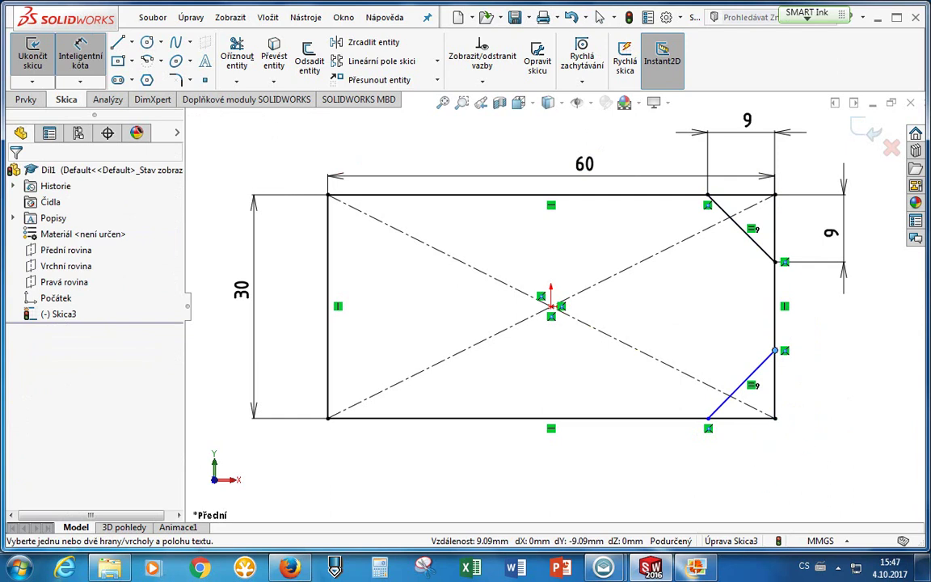
{"action": "key", "text": "Escape"}
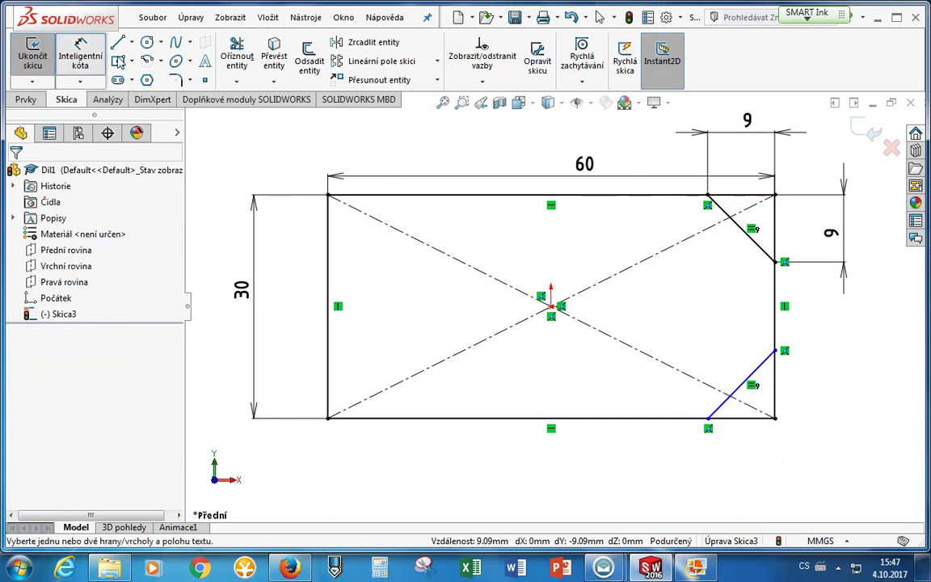
Dimension the vertical distance from the lower corner line's end on the right edge to the rectangle's lower-right corner as 9 mm.
{"action": "left_click", "coordinate": [80, 57]}
{"action": "left_click", "coordinate": [777, 353]}
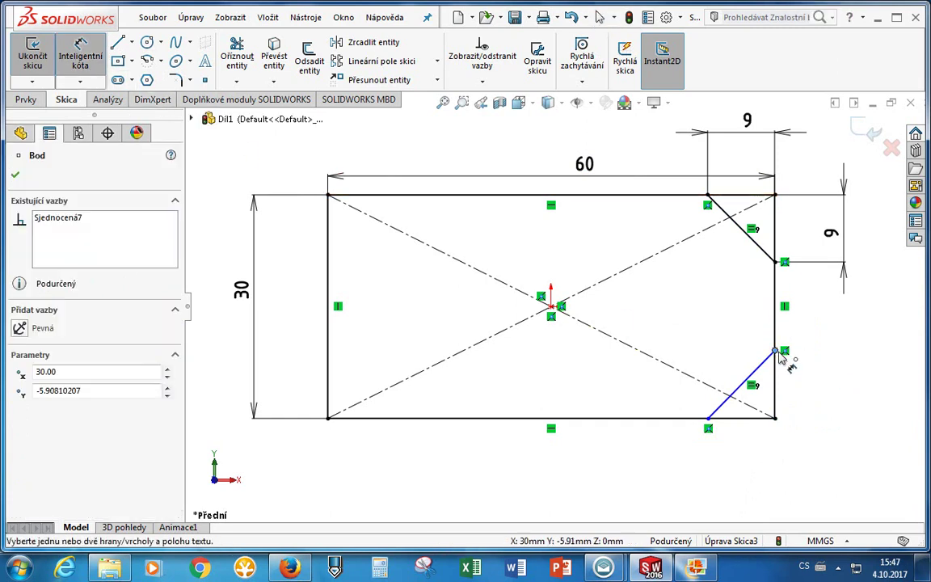
{"action": "left_click", "coordinate": [774, 418]}
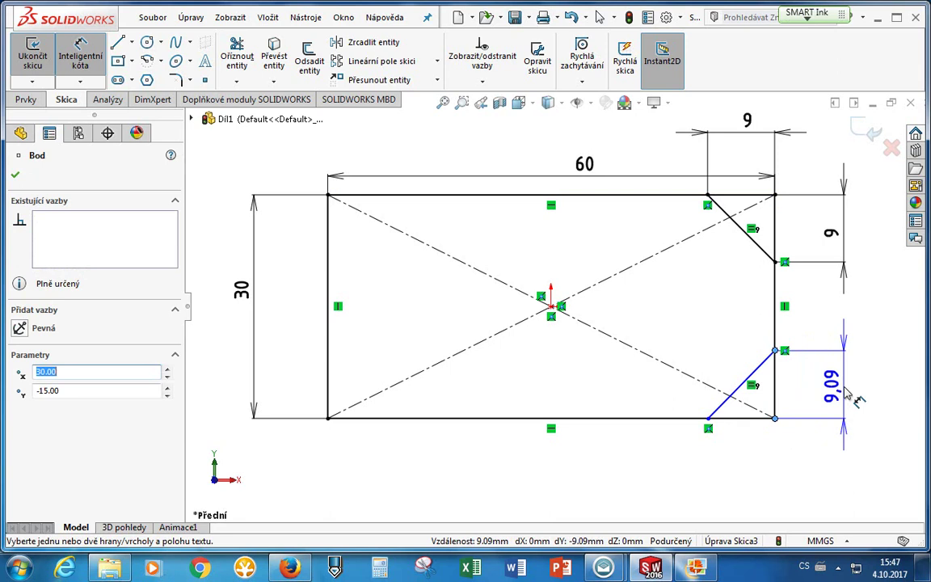
{"action": "left_click", "coordinate": [846, 394]}
{"action": "type", "text": "9.00mm"}
{"action": "key", "text": "Return"}
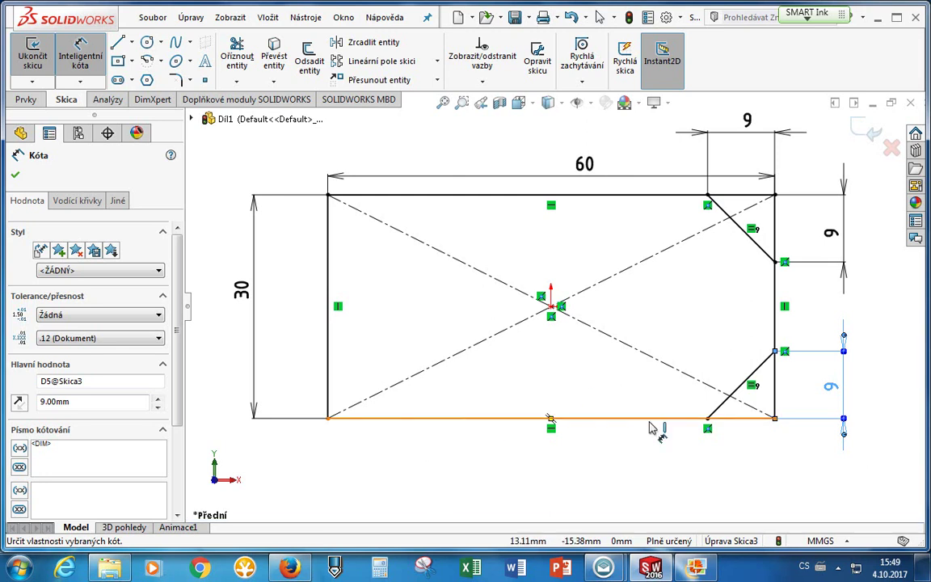
{"action": "scroll", "coordinate": [696, 353], "scroll_direction": "up", "scroll_amount": 2}
{"action": "scroll", "coordinate": [700, 332], "scroll_direction": "down", "scroll_amount": 2}
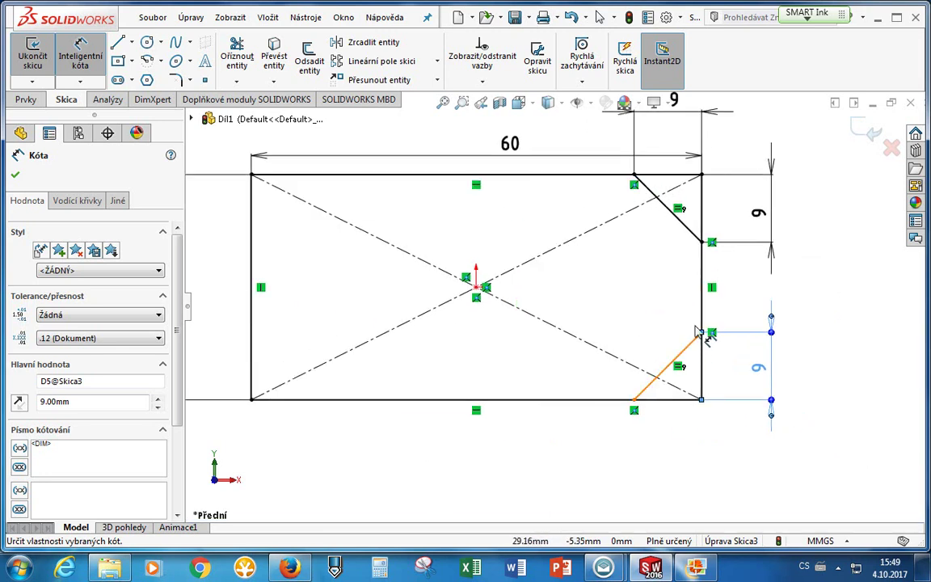
{"action": "key", "text": "Escape"}
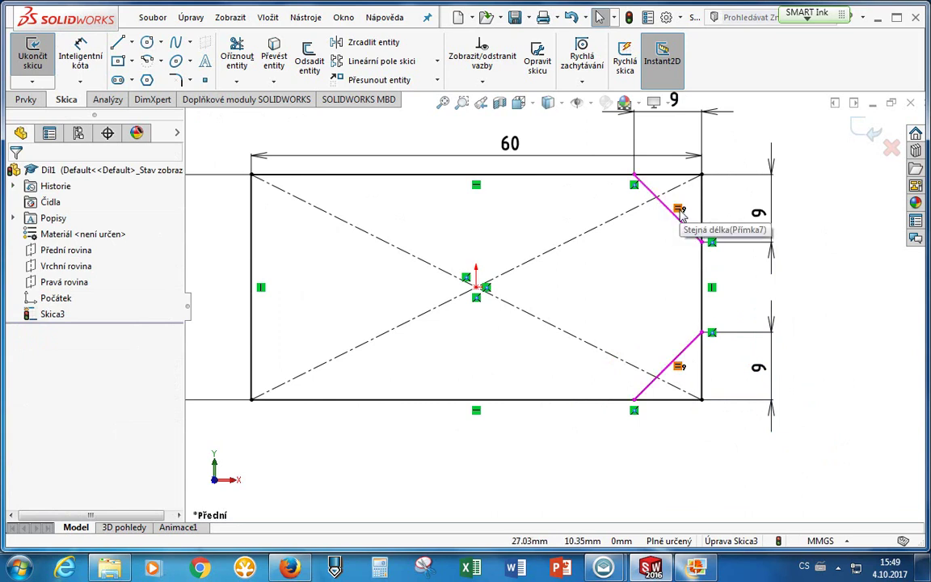
Try a 20 mm horizontal distance for the upper corner cut to test the Equal relation, and undo the change.
{"action": "scroll", "coordinate": [625, 238], "scroll_direction": "down", "scroll_amount": 2}
{"action": "scroll", "coordinate": [625, 238], "scroll_direction": "down", "scroll_amount": 3}
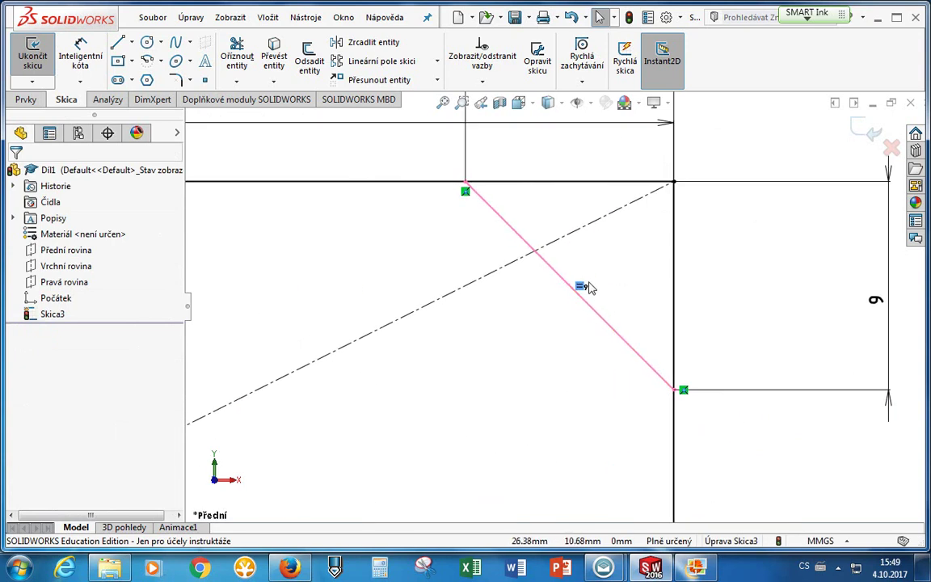
{"action": "scroll", "coordinate": [589, 299], "scroll_direction": "up", "scroll_amount": 4}
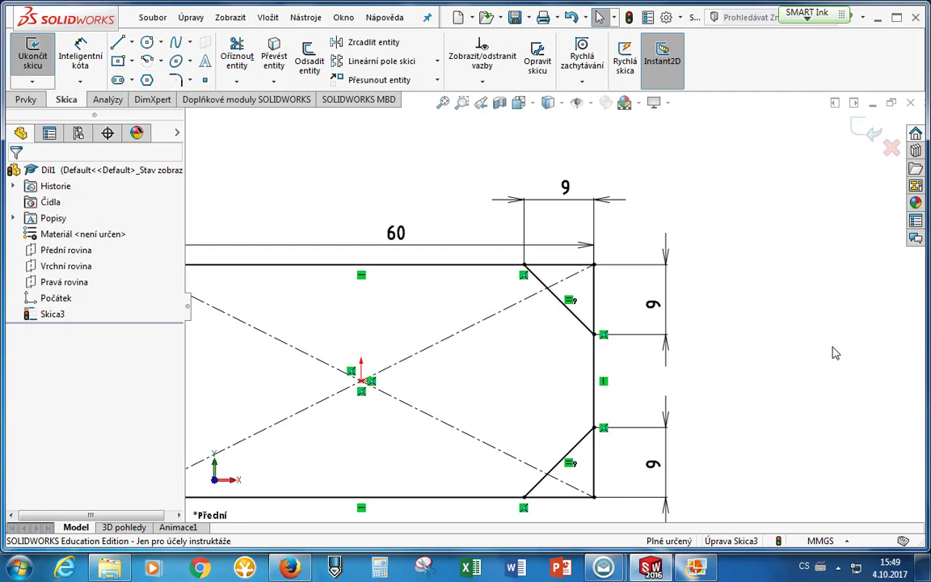
{"action": "double_click", "coordinate": [566, 192]}
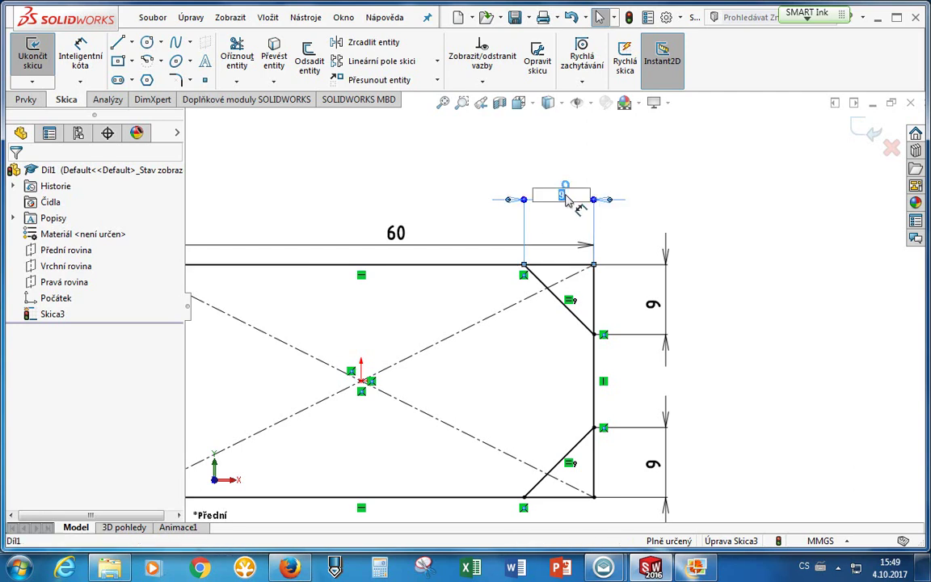
{"action": "type", "text": "20"}
{"action": "key", "text": "Return"}
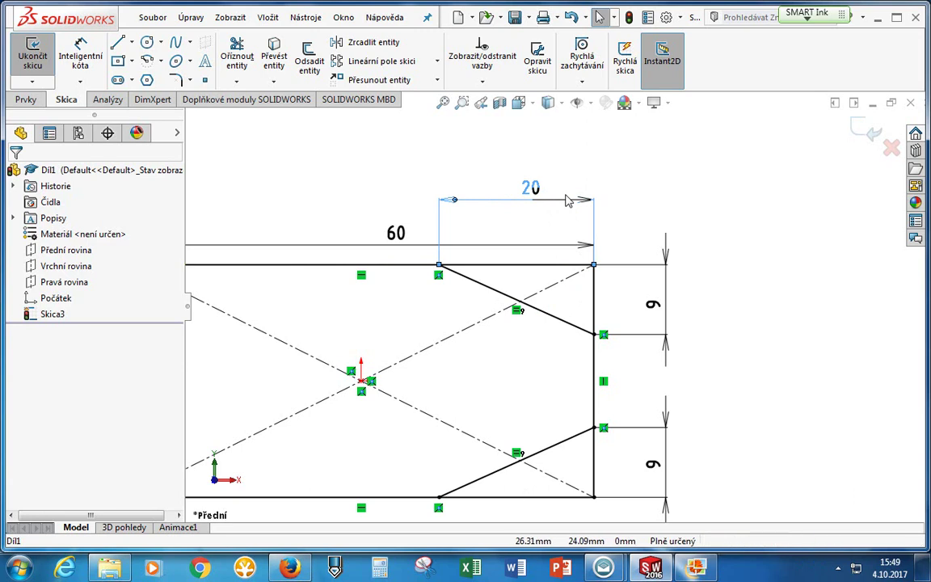
{"action": "key", "text": "ctrl+z"}
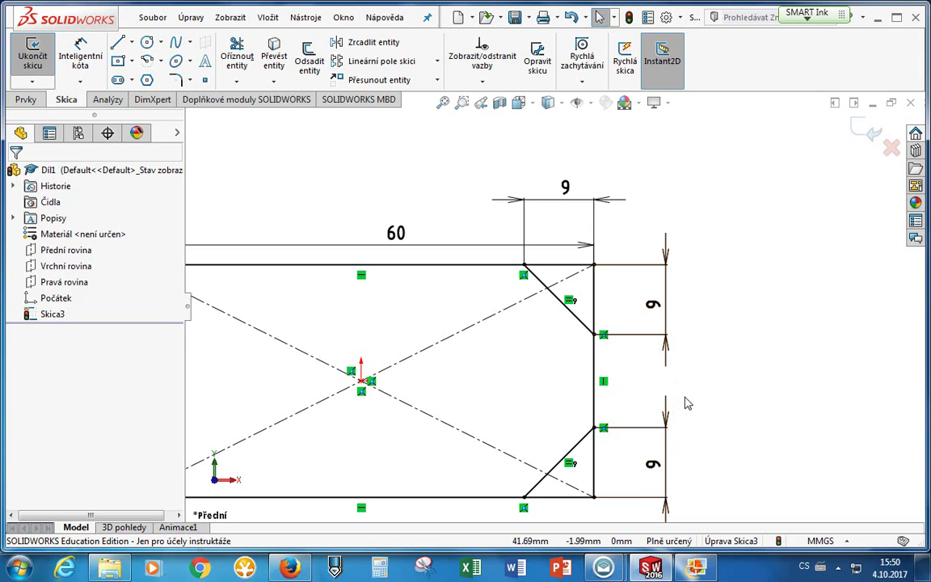
{"action": "scroll", "coordinate": [603, 363], "scroll_direction": "up", "scroll_amount": 3}
{"action": "scroll", "coordinate": [338, 256], "scroll_direction": "down", "scroll_amount": 3}
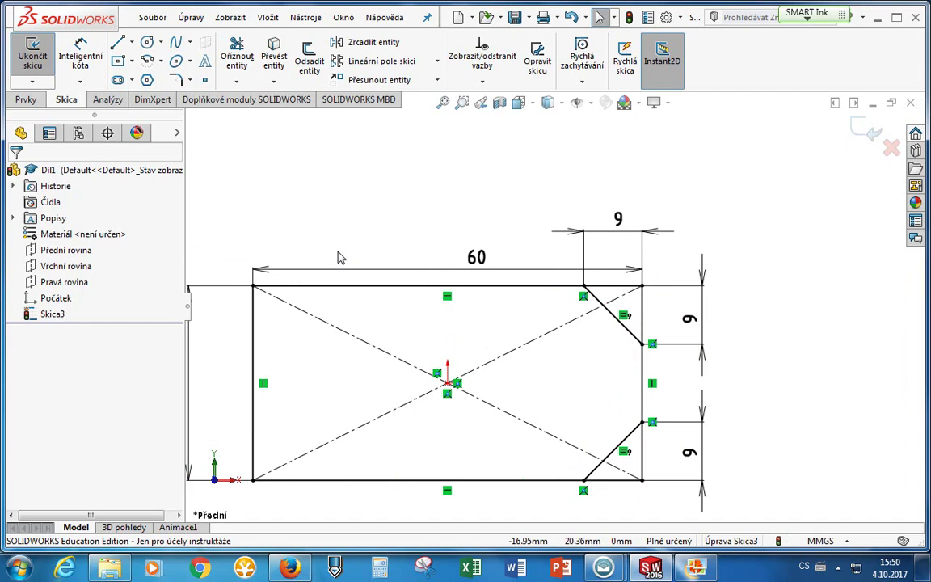
{"action": "left_click", "coordinate": [245, 65]}
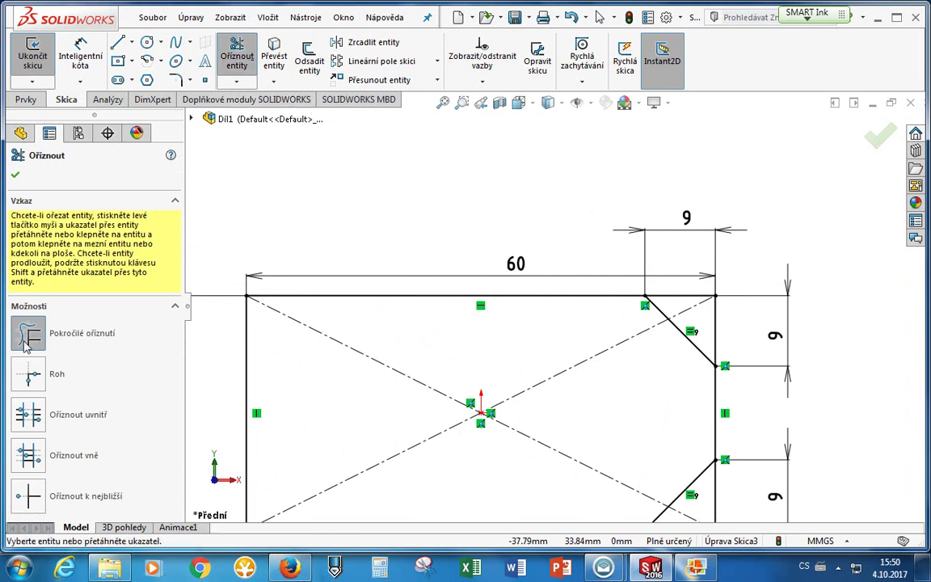
{"action": "left_click", "coordinate": [37, 373]}
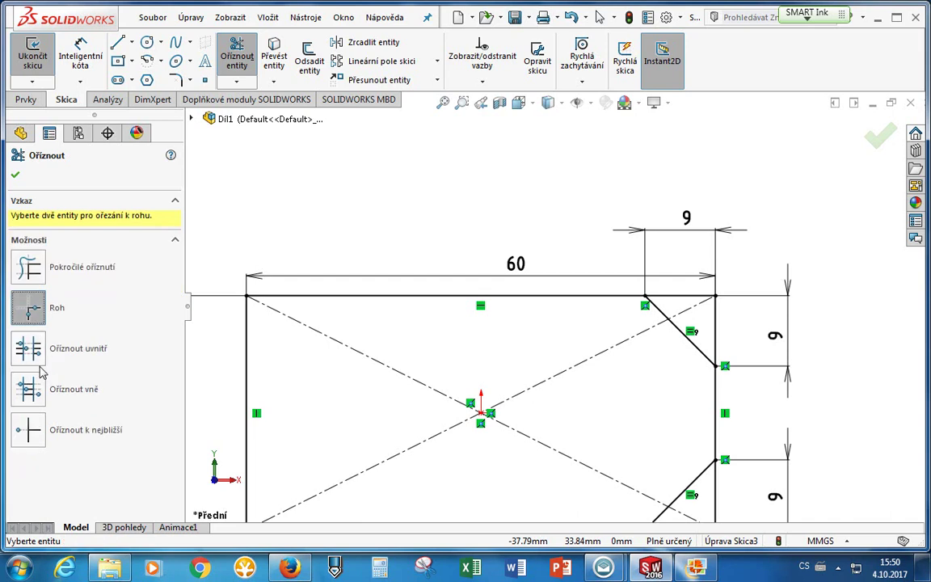
{"action": "left_click", "coordinate": [687, 300]}
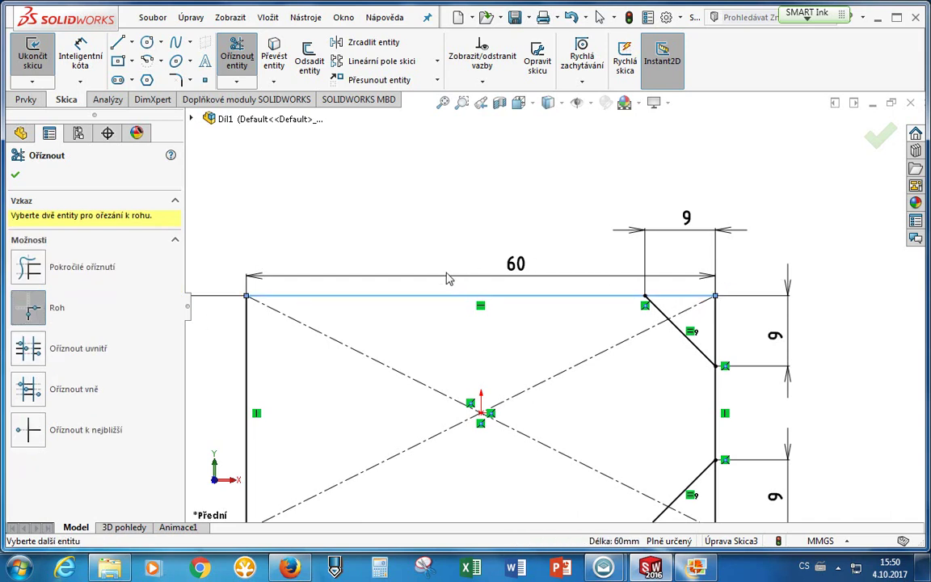
{"action": "key", "text": "Escape"}
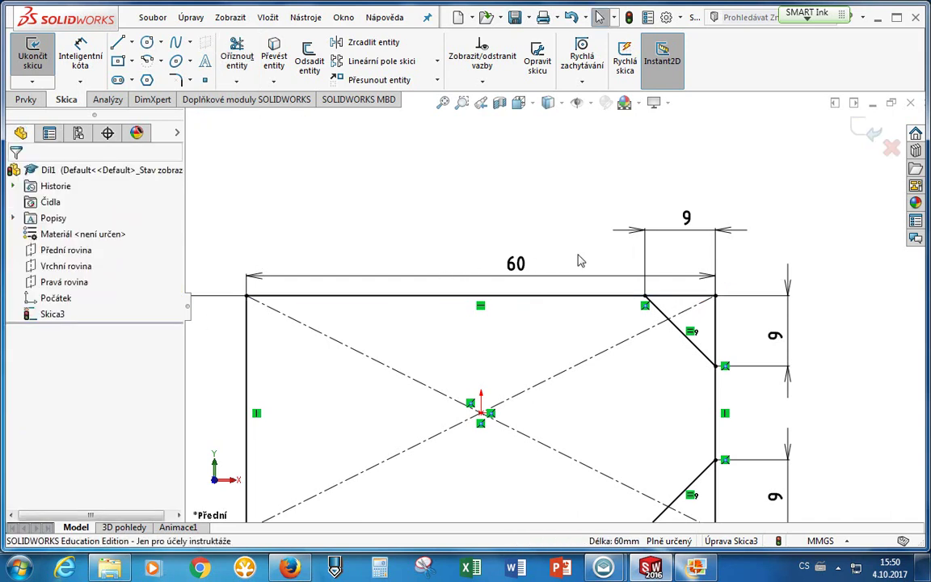
Using Power trim, remove the top and right edge segments outside the upper-right sloping line.
{"action": "left_click", "coordinate": [236, 56]}
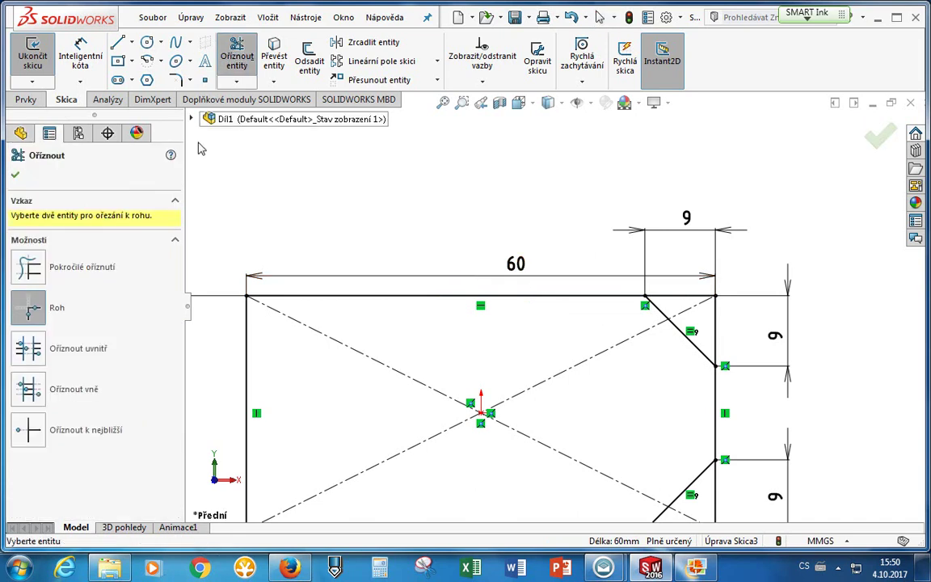
{"action": "left_click", "coordinate": [32, 273]}
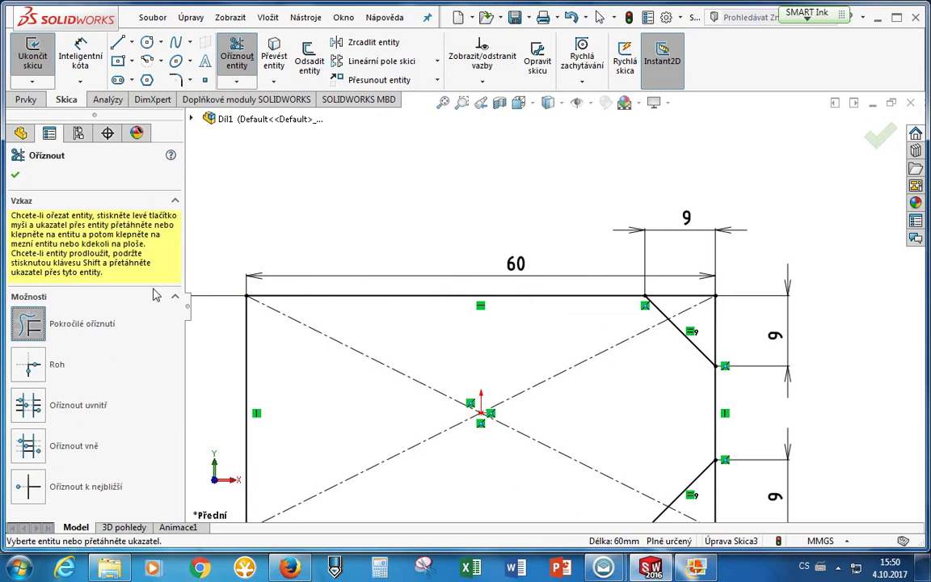
{"action": "mouse_move", "coordinate": [485, 152]}
{"action": "left_mouse_down"}
{"action": "mouse_move", "coordinate": [539, 167]}
{"action": "mouse_move", "coordinate": [607, 212]}
{"action": "mouse_move", "coordinate": [651, 150]}
{"action": "mouse_move", "coordinate": [619, 192]}
{"action": "mouse_move", "coordinate": [724, 157]}
{"action": "left_mouse_up"}
{"action": "left_click_drag", "start_coordinate": [745, 338], "coordinate": [692, 292]}
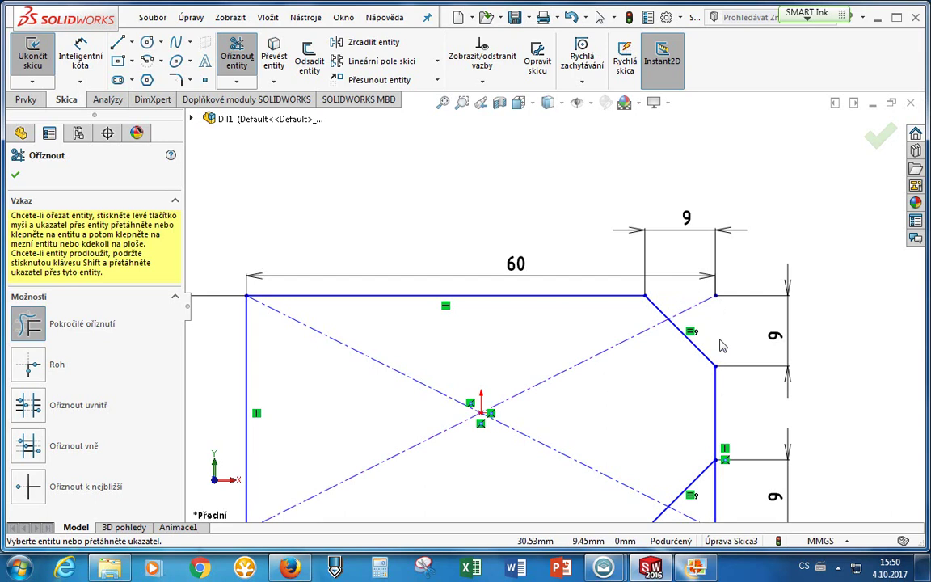
Using Power trim, remove the bottom edge segment outside the lower-right sloping line.
{"action": "scroll", "coordinate": [721, 428], "scroll_direction": "up", "scroll_amount": 2}
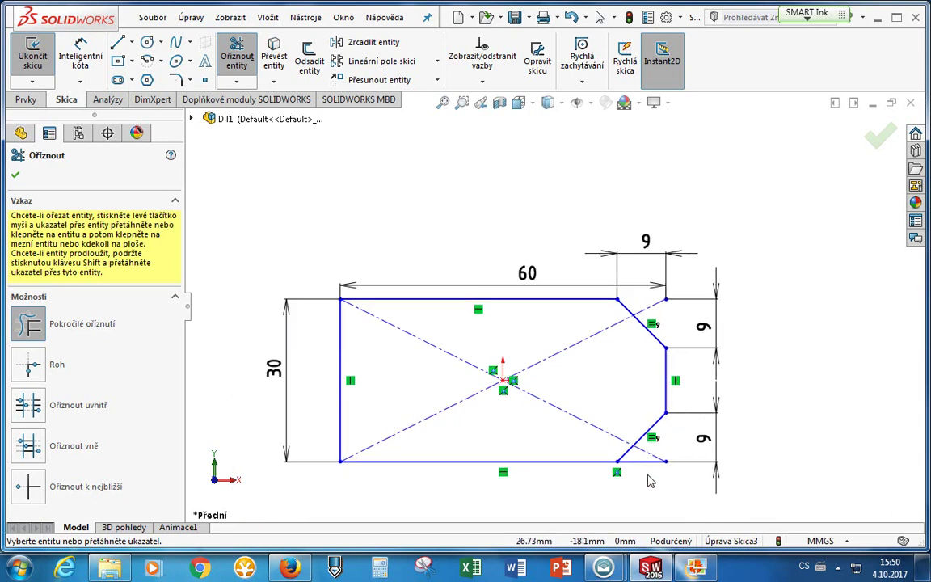
{"action": "left_click", "coordinate": [640, 462]}
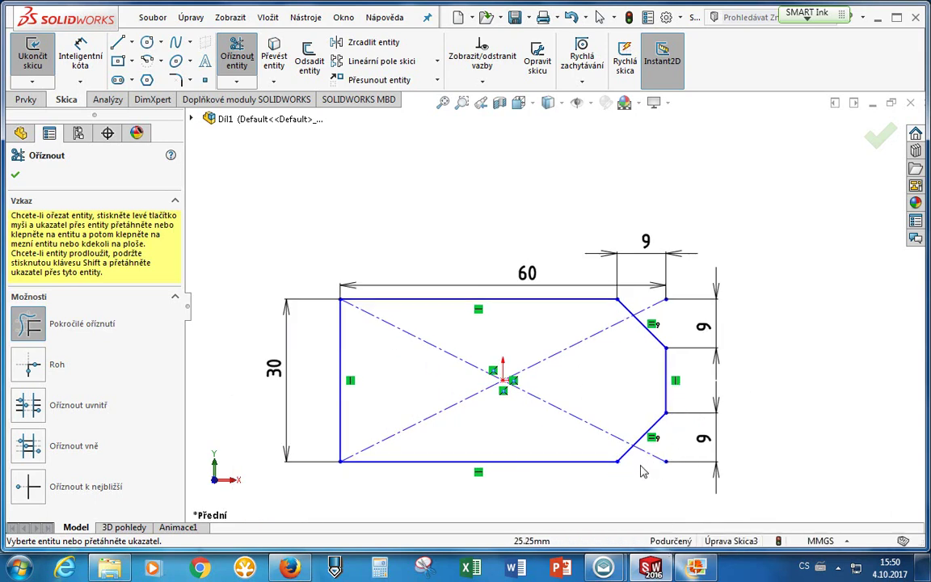
{"action": "key", "text": "Escape"}
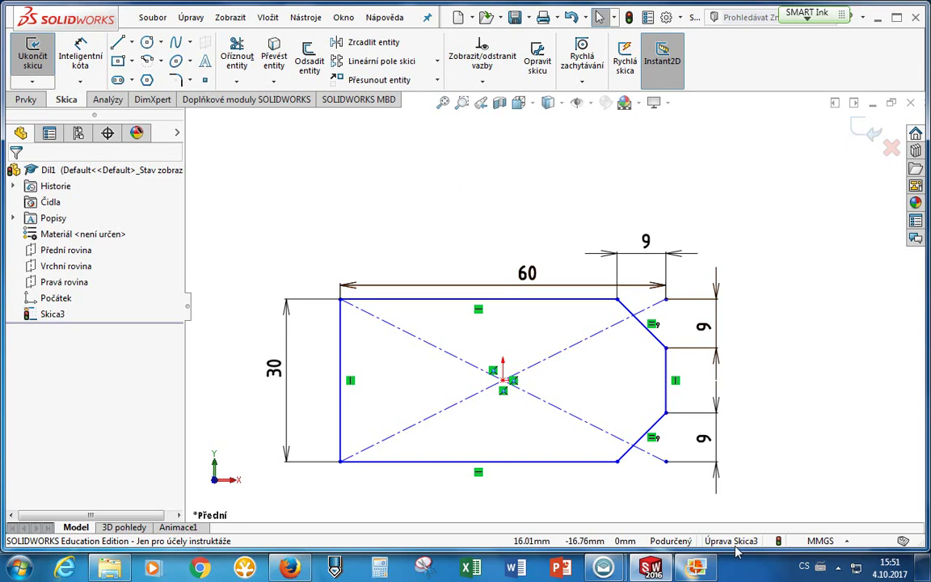
Move the 60 mm overall width dimension farther above the profile and select the top edge.
{"action": "mouse_move", "coordinate": [550, 290]}
{"action": "left_mouse_down"}
{"action": "mouse_move", "coordinate": [534, 266]}
{"action": "mouse_move", "coordinate": [520, 190]}
{"action": "left_mouse_up"}
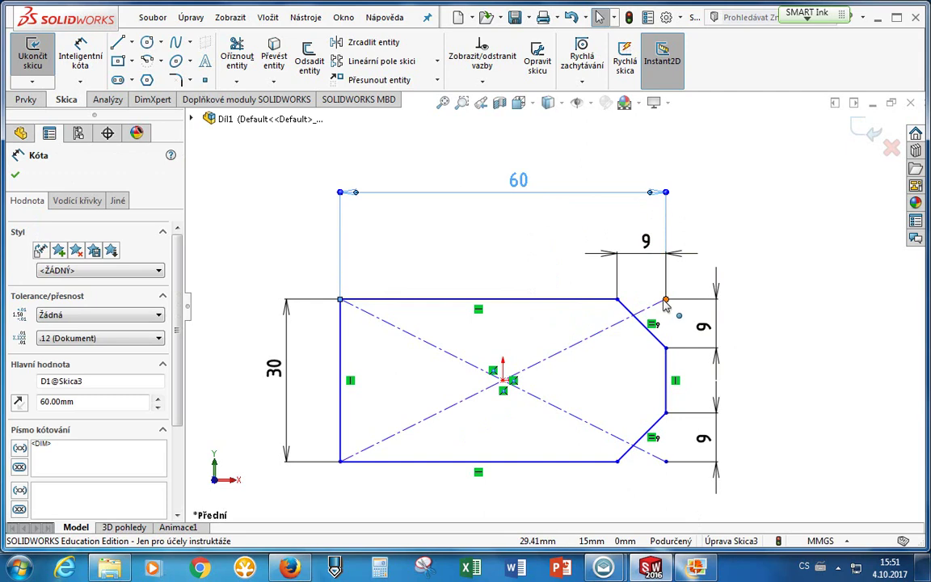
{"action": "mouse_move", "coordinate": [604, 302]}
{"action": "left_mouse_down"}
{"action": "mouse_move", "coordinate": [605, 220]}
{"action": "mouse_move", "coordinate": [592, 254]}
{"action": "mouse_move", "coordinate": [593, 380]}
{"action": "mouse_move", "coordinate": [621, 297]}
{"action": "mouse_move", "coordinate": [610, 321]}
{"action": "mouse_move", "coordinate": [608, 298]}
{"action": "mouse_move", "coordinate": [605, 327]}
{"action": "mouse_move", "coordinate": [616, 292]}
{"action": "mouse_move", "coordinate": [604, 301]}
{"action": "mouse_move", "coordinate": [615, 300]}
{"action": "left_mouse_up"}
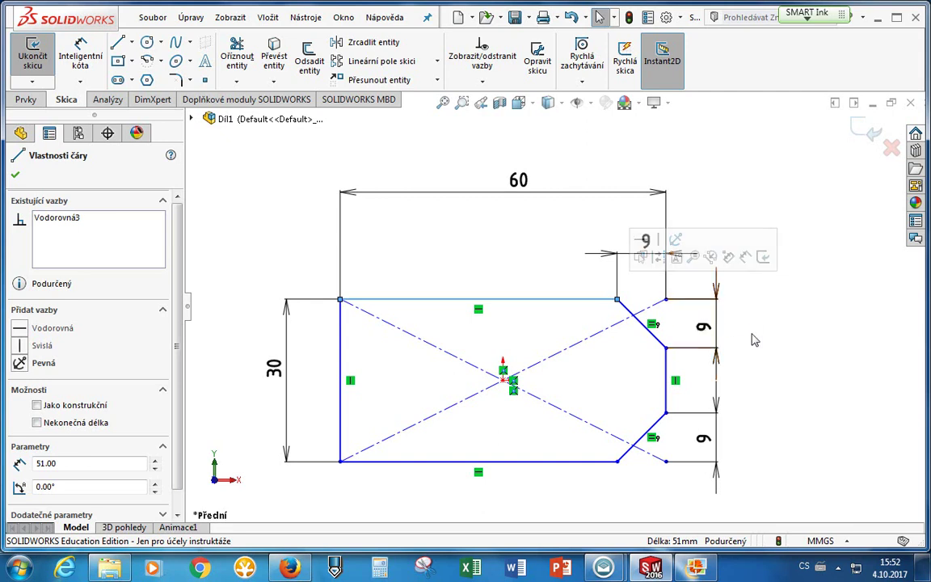
Undo the dimension move and the corner trims to restore the full rectangle edges.
{"action": "left_click", "coordinate": [782, 326]}
{"action": "key", "text": "ctrl+z"}
{"action": "key", "text": "ctrl+z"}
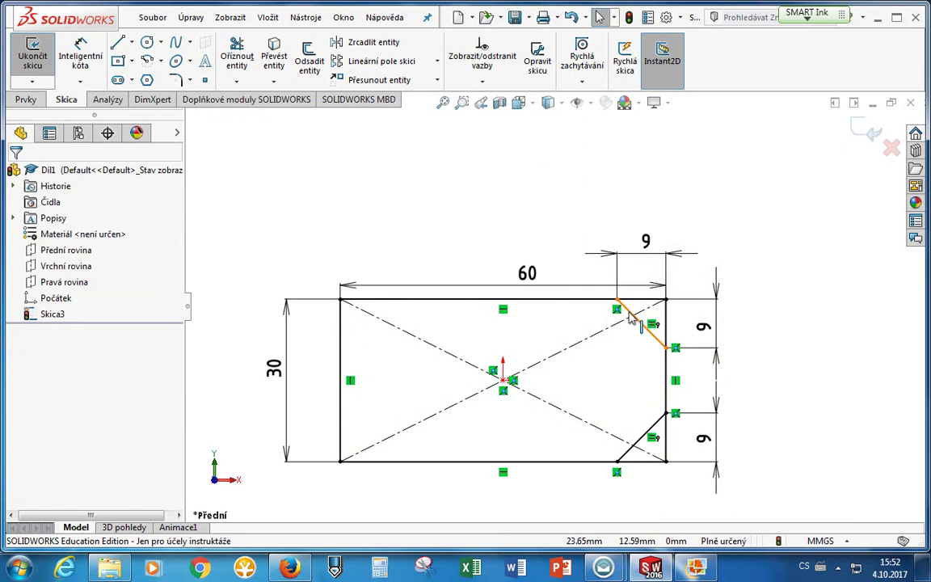
Draw a free sloping test line inside the rectangle near the upper-right corner, starting at about X 9 mm, Y 10.9 mm.
{"action": "scroll", "coordinate": [619, 302], "scroll_direction": "down", "scroll_amount": 6}
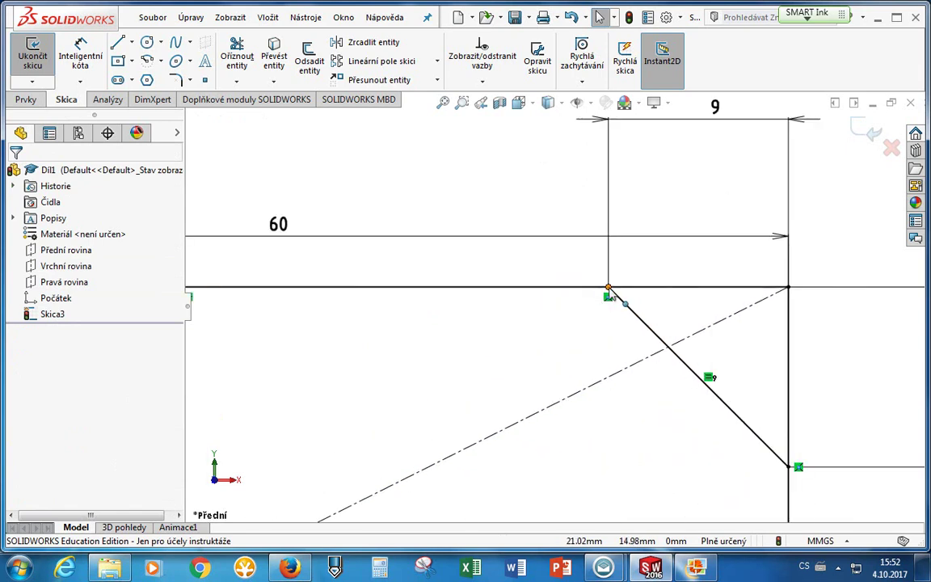
{"action": "scroll", "coordinate": [609, 291], "scroll_direction": "up", "scroll_amount": 4}
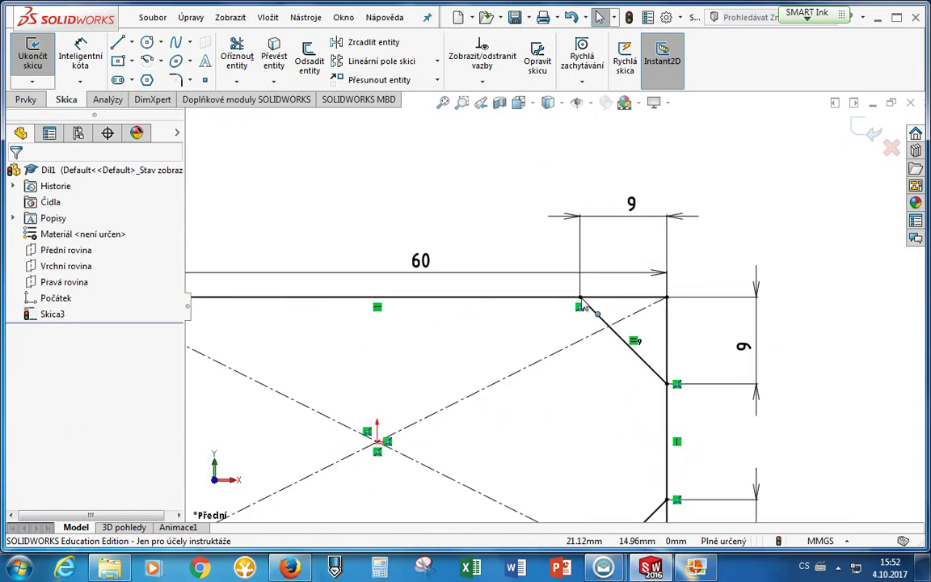
{"action": "left_click", "coordinate": [118, 42]}
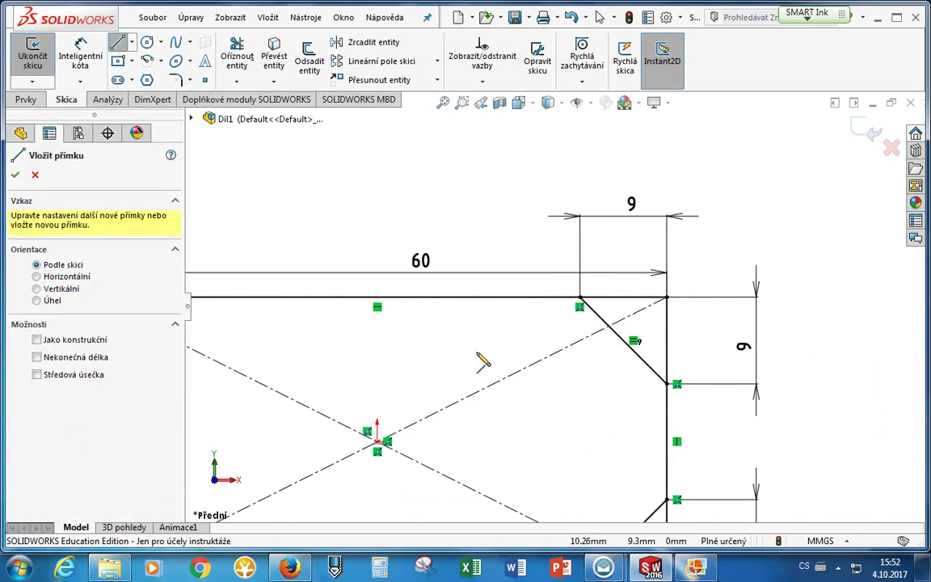
{"action": "left_click", "coordinate": [464, 336]}
{"action": "left_click", "coordinate": [554, 420]}
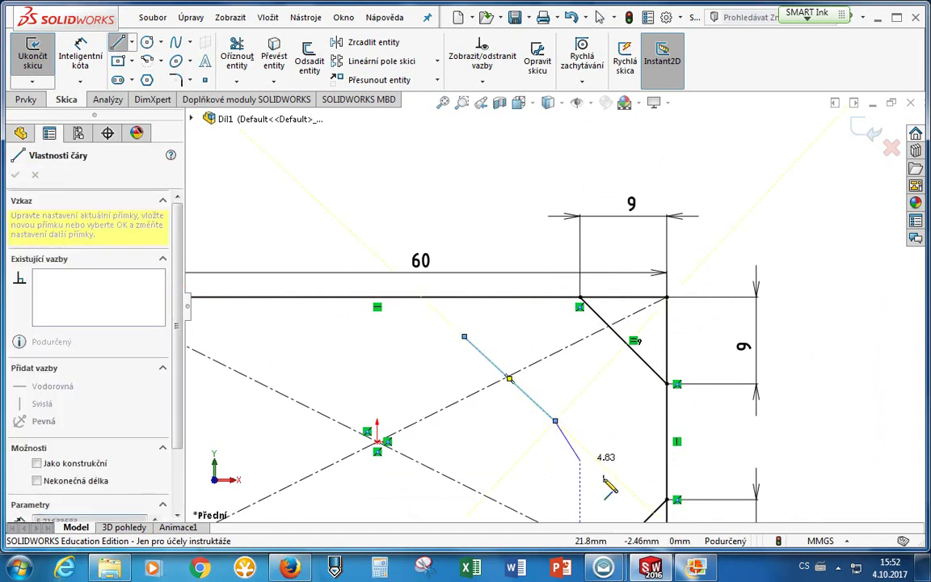
{"action": "key", "text": "Escape"}
Add Coincident relations placing the test line's upper end on the rectangle's top edge and its lower end on the right edge.
{"action": "left_click", "coordinate": [464, 338]}
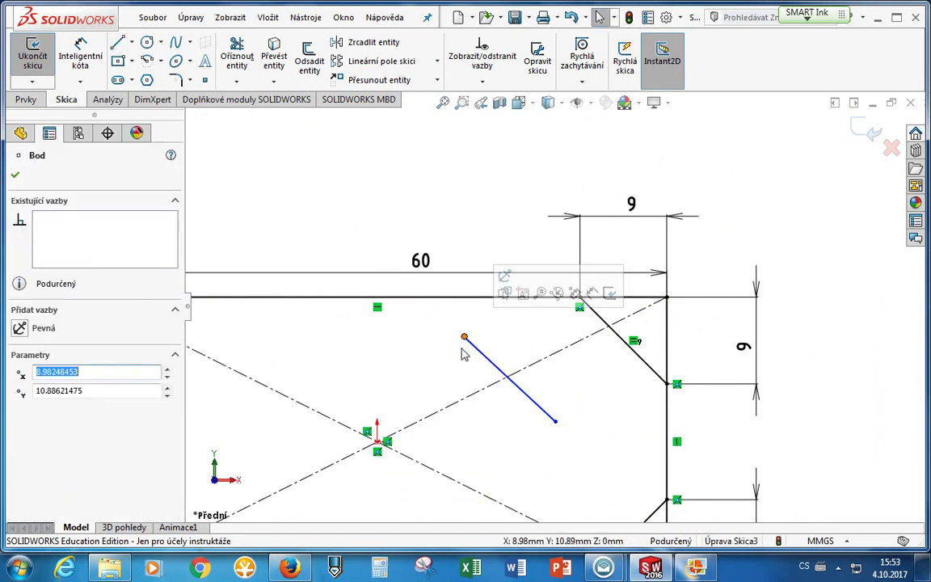
{"action": "left_click", "coordinate": [470, 311], "text": "ctrl"}
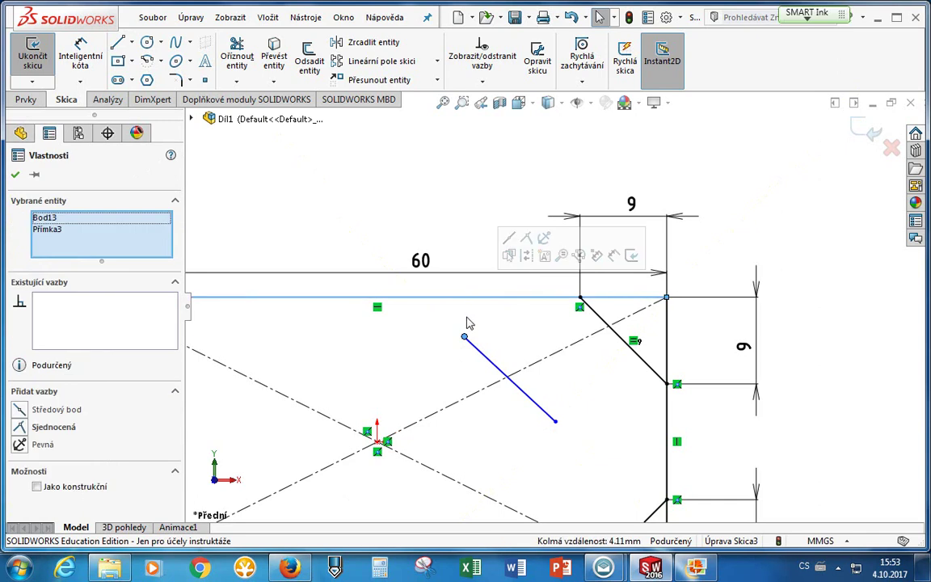
{"action": "left_click", "coordinate": [526, 238]}
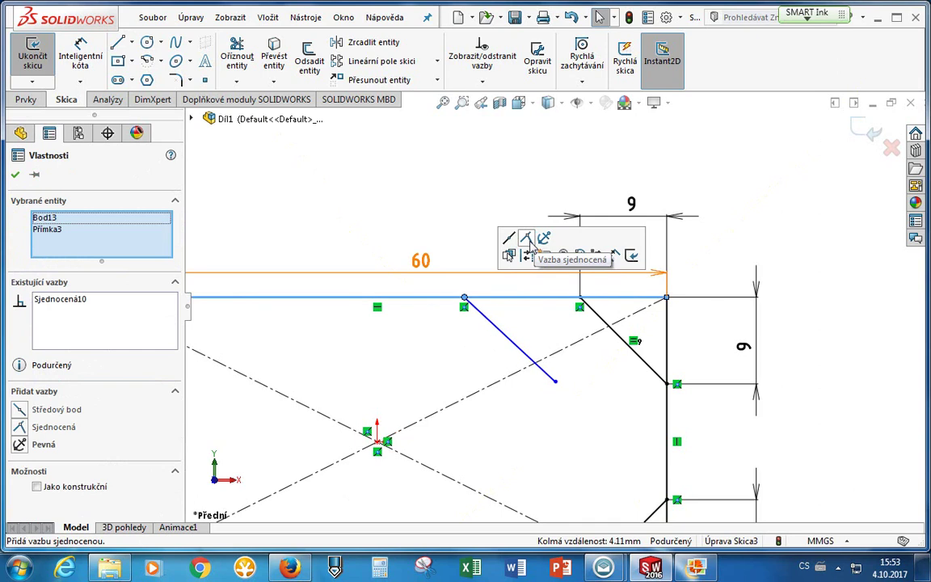
{"action": "left_click", "coordinate": [554, 381]}
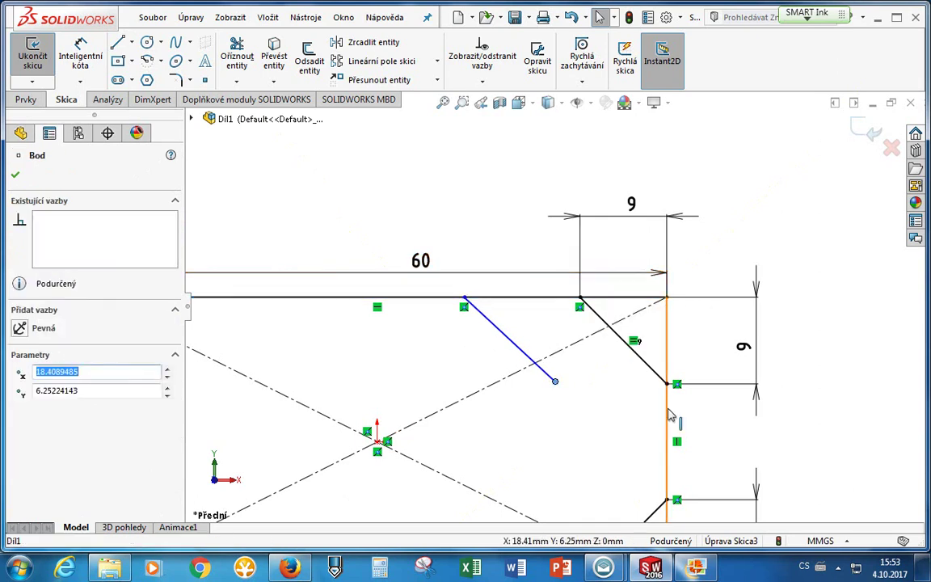
{"action": "left_click", "coordinate": [669, 415], "text": "ctrl"}
{"action": "left_click", "coordinate": [724, 346]}
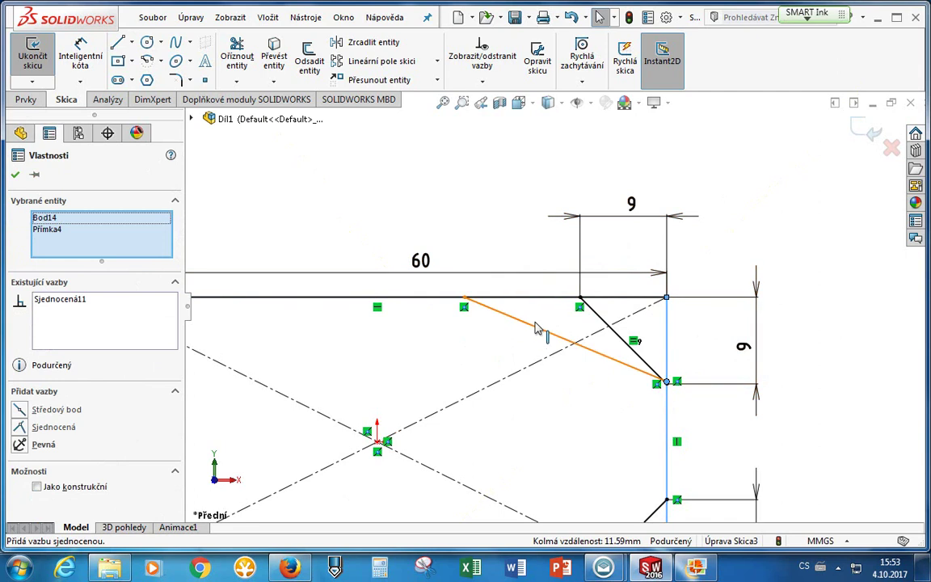
Delete the sloping test line attached to the rectangle's top and right edges.
{"action": "mouse_move", "coordinate": [537, 327]}
{"action": "left_mouse_down"}
{"action": "mouse_move", "coordinate": [590, 335]}
{"action": "mouse_move", "coordinate": [646, 317]}
{"action": "mouse_move", "coordinate": [536, 349]}
{"action": "mouse_move", "coordinate": [546, 327]}
{"action": "left_mouse_up"}
{"action": "key", "text": "Delete"}
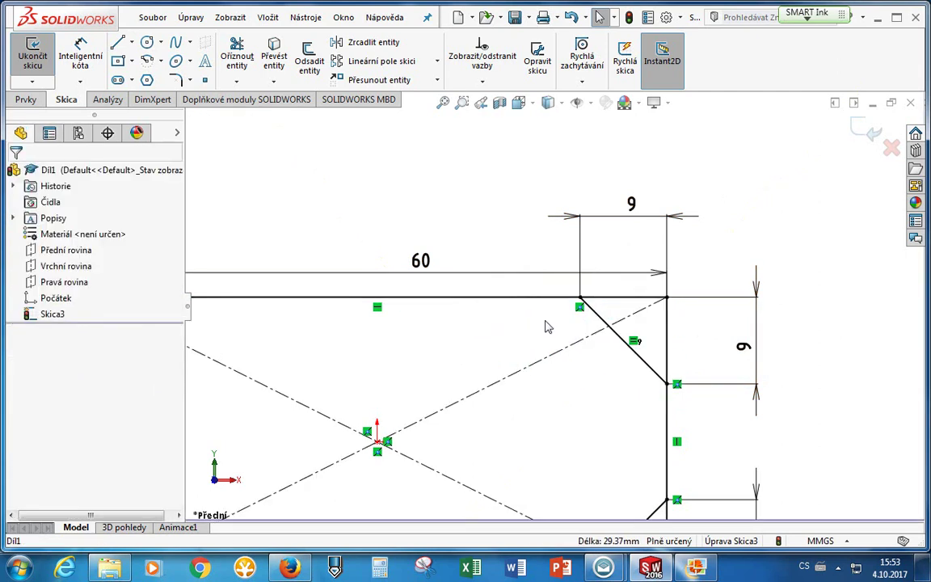